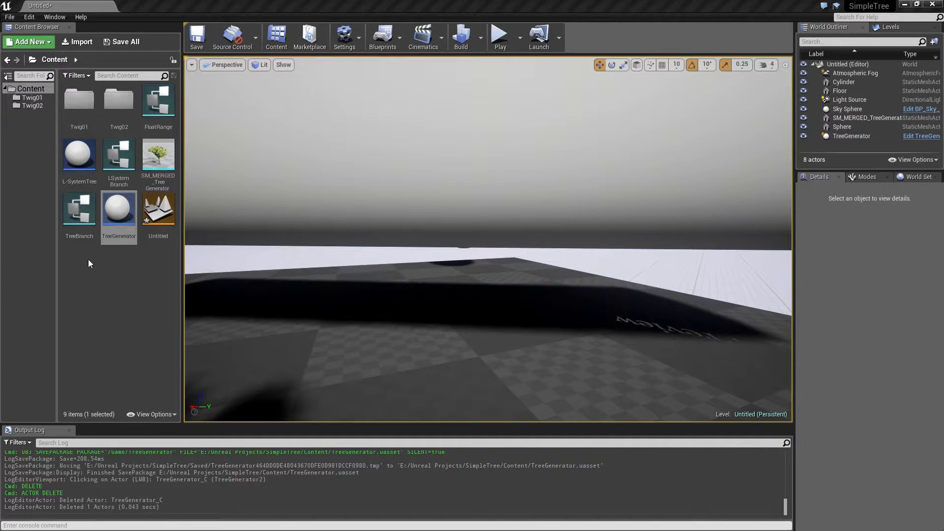
Drag a new TreeGenerator actor from the Content Browser onto the open floor
mouse_move(487, 237)
right_mouse_down()
mouse_move(516, 222)
mouse_move(472, 237)
right_mouse_up()
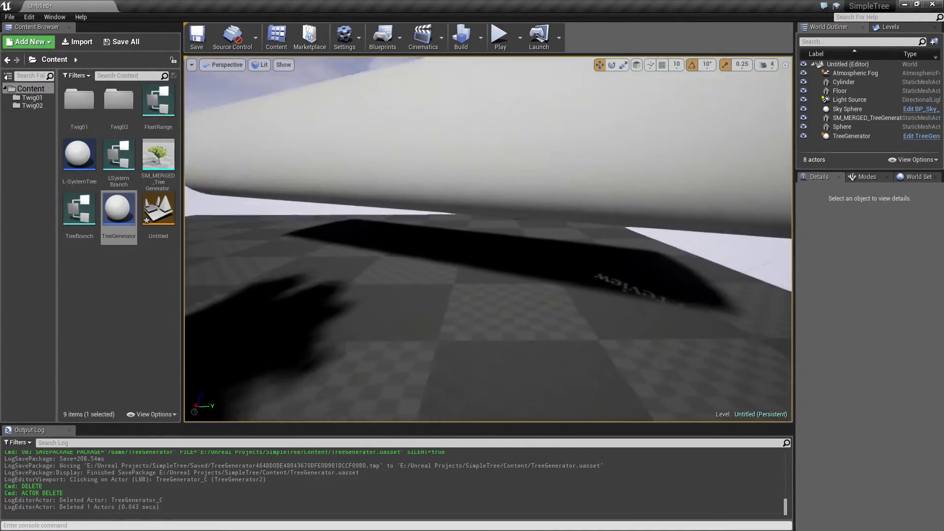
right_click_drag(487, 236, 488, 237)
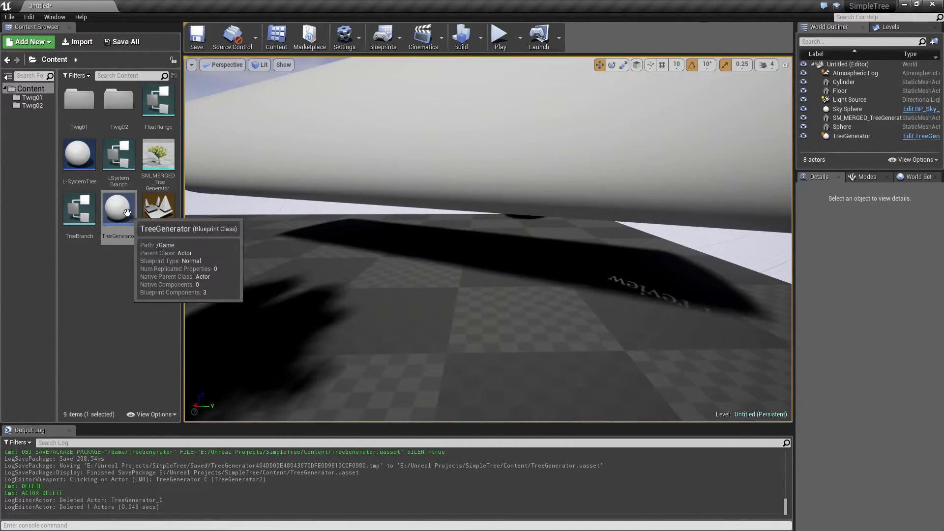
left_click_drag(126, 212, 467, 338)
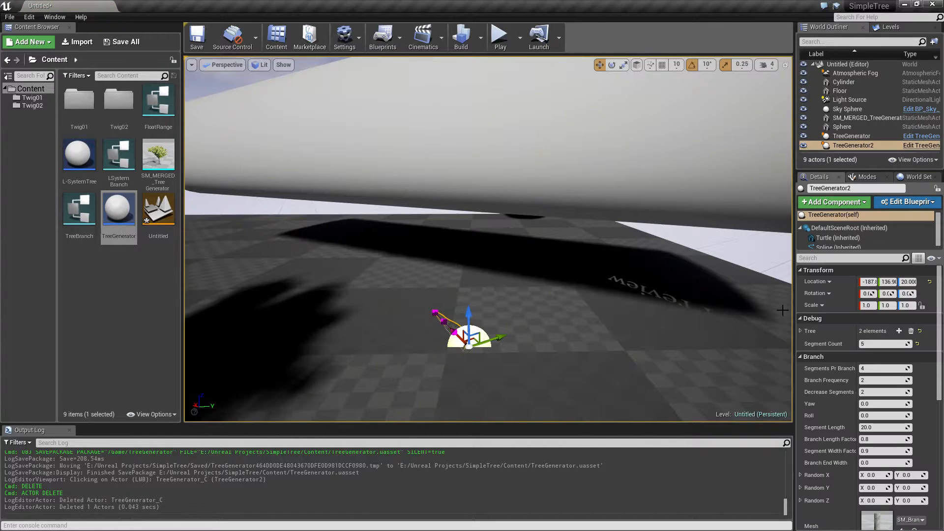
Set the tree's Rotation Y to 90, Segments Pr Branch to 8 and Yaw to 30
left_click(888, 293)
type("90")
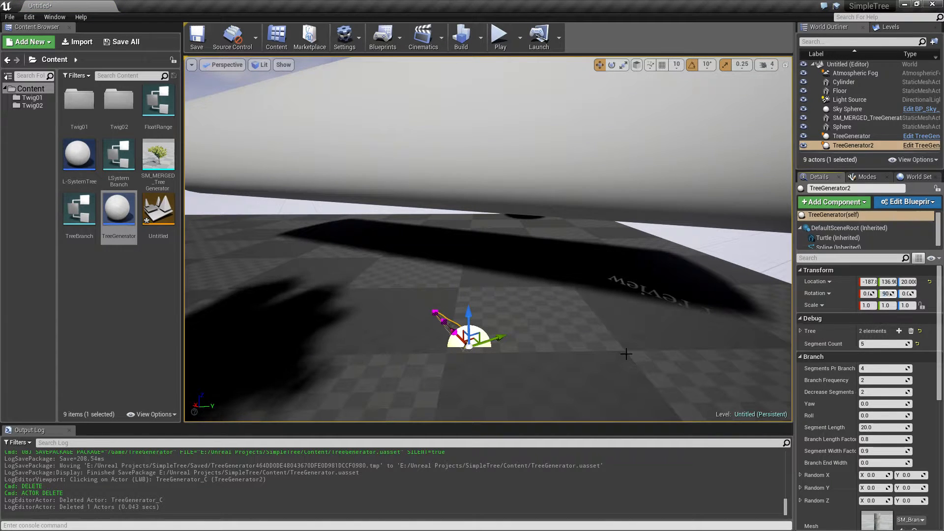
key("Return")
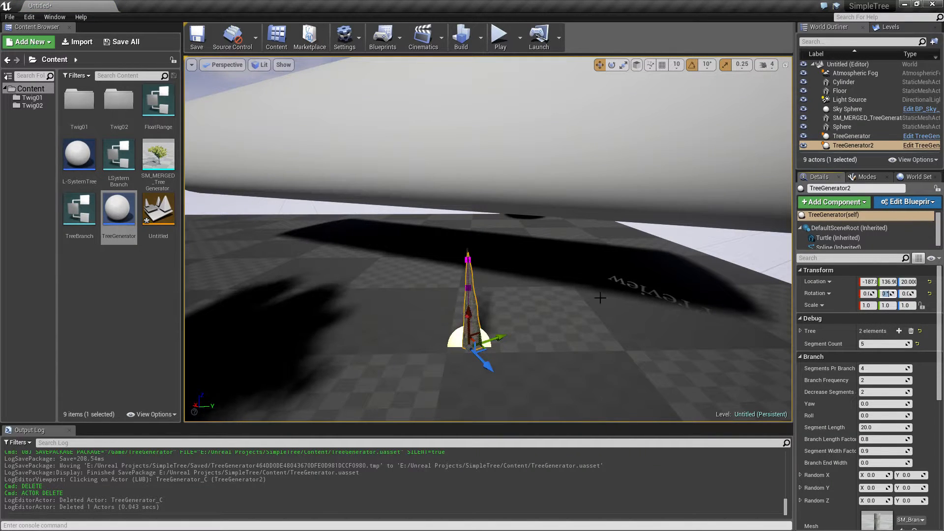
type("8")
key("Return")
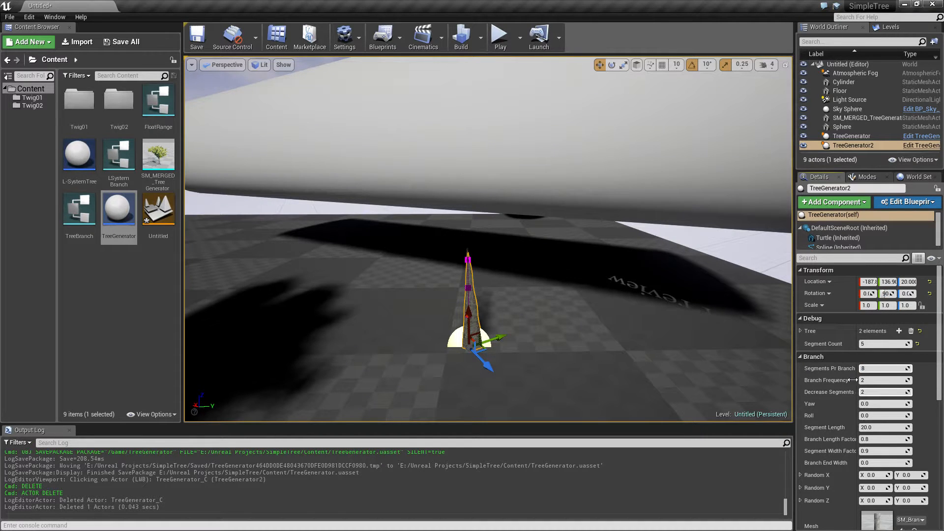
key("Return")
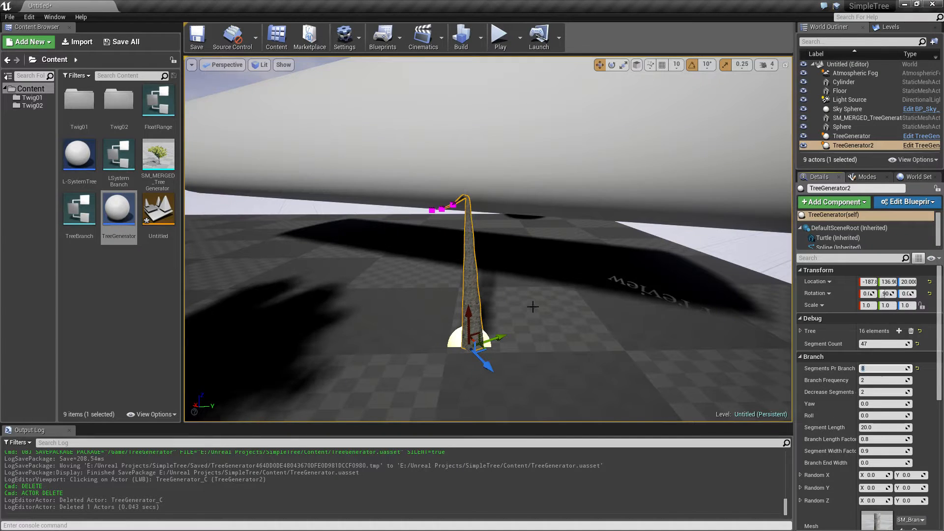
left_click(871, 404)
type("30")
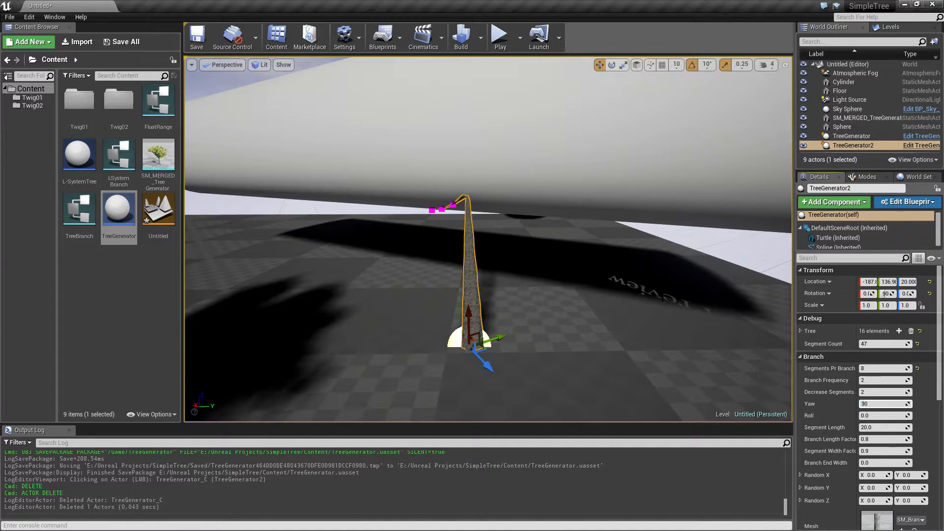
key("Return")
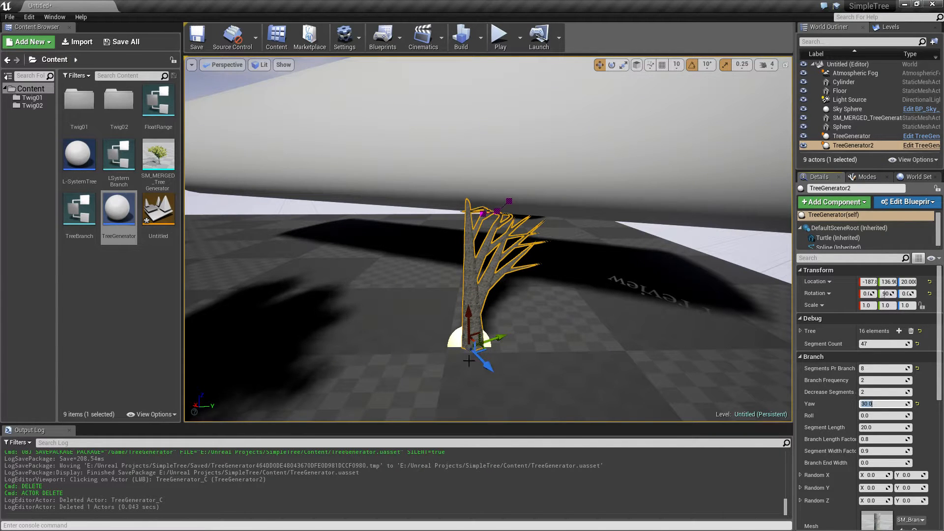
Rotate the selected tree around its X axis with the rotate gizmo and reframe the view
left_click(464, 338)
key("e")
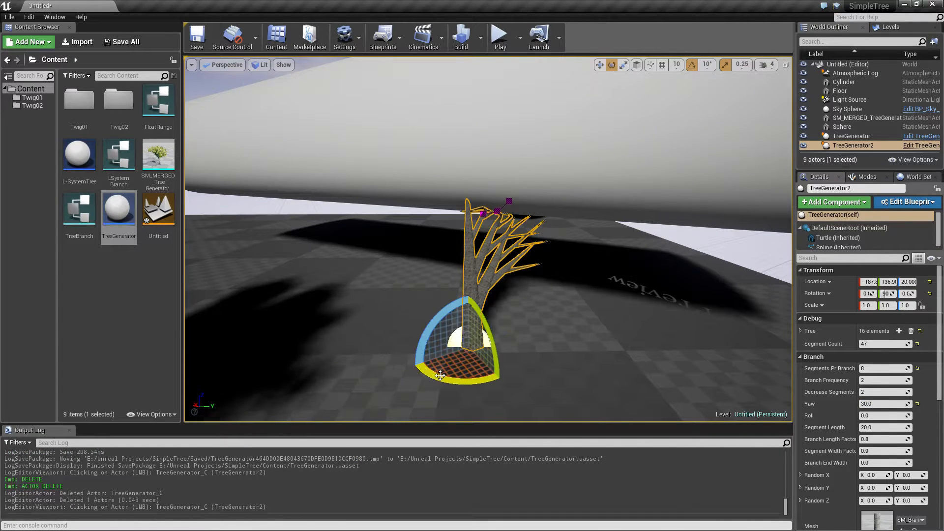
left_click_drag(470, 377, 549, 378)
scroll(488, 236, "up", 3)
scroll(487, 236, "up", 3)
right_click_drag(487, 236, 457, 225)
right_click_drag(549, 139, 414, 248)
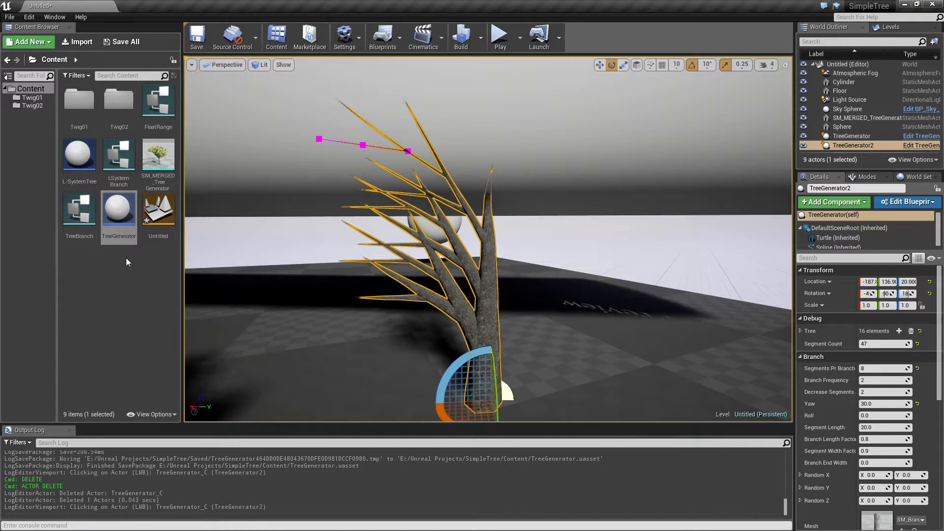
Add a Boolean variable AlternateYaw to TreeGenerator and file it under the Branch category
double_click(118, 212)
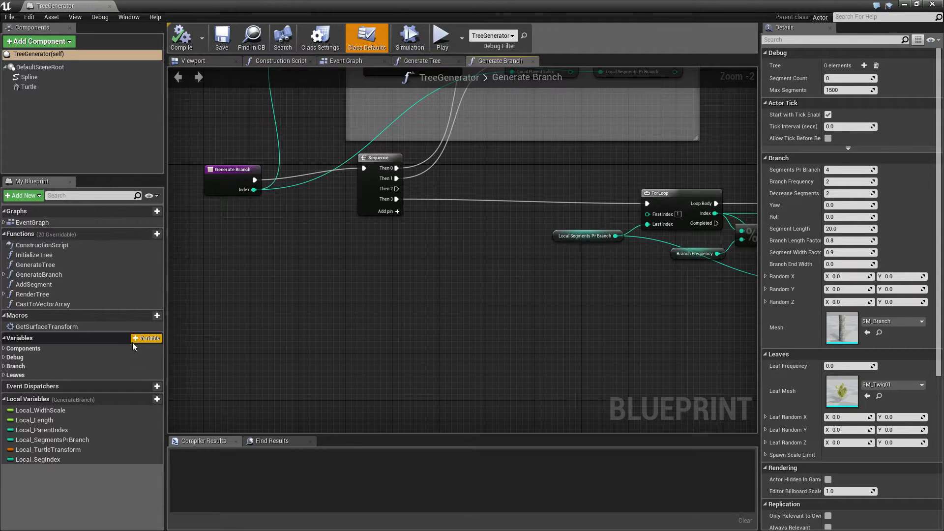
left_click(136, 340)
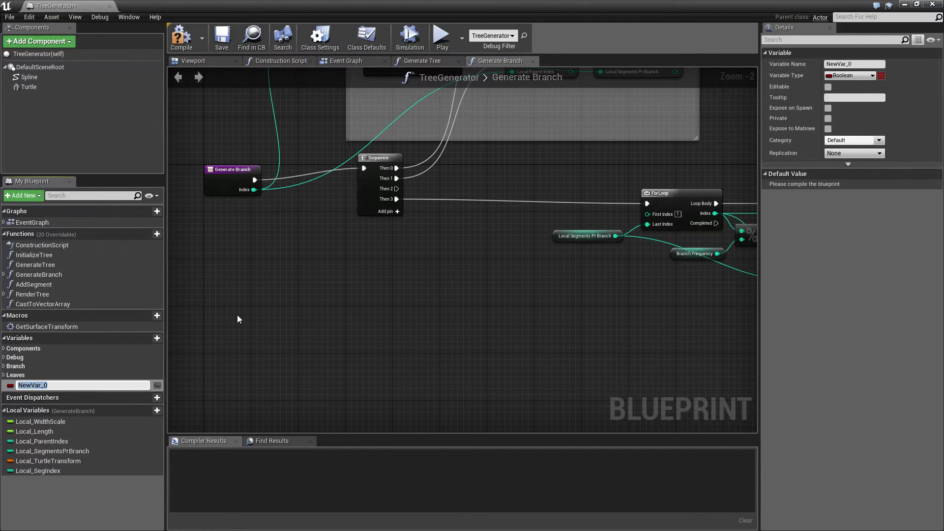
type("AlternateY")
type("aw")
key("Return")
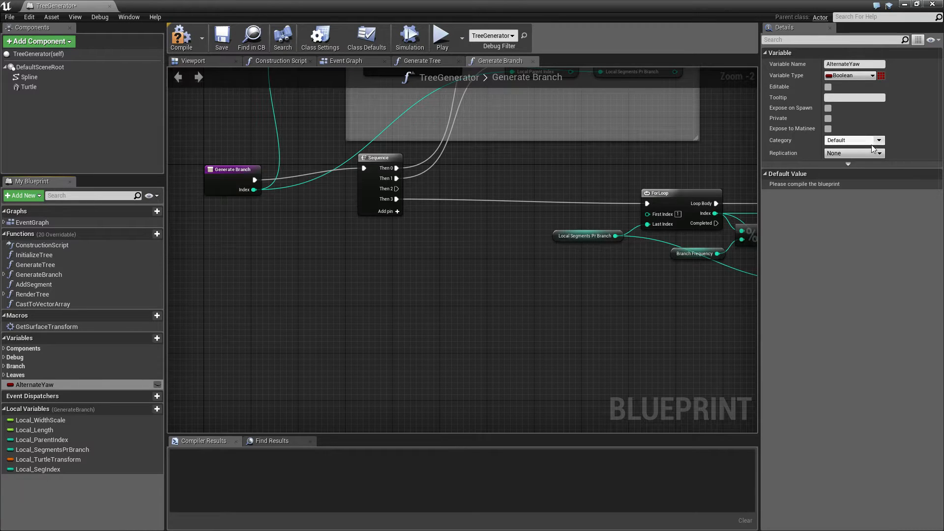
left_click(845, 140)
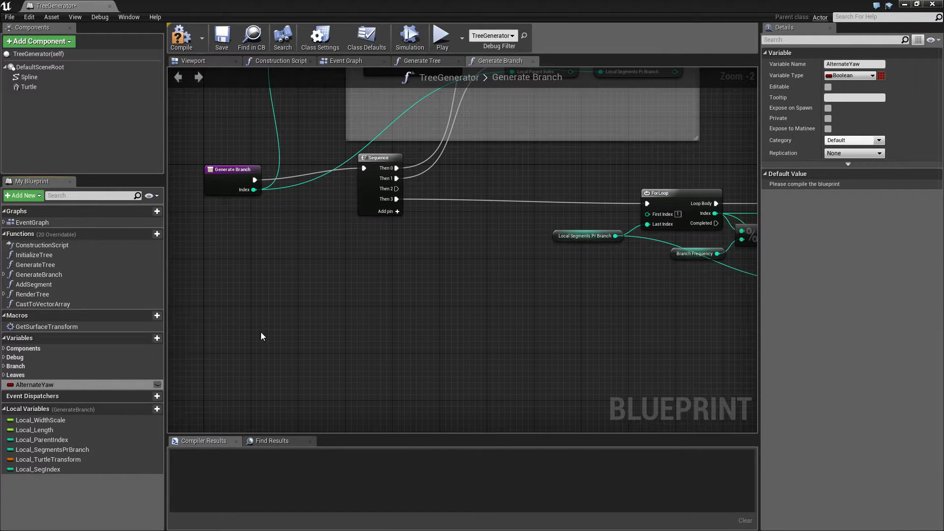
left_click(833, 162)
Reorder AlternateYaw up among the Branch variables, just above Yaw, and inspect Yaw's settings
mouse_move(31, 504)
left_mouse_down()
mouse_move(24, 400)
mouse_move(28, 416)
left_mouse_up()
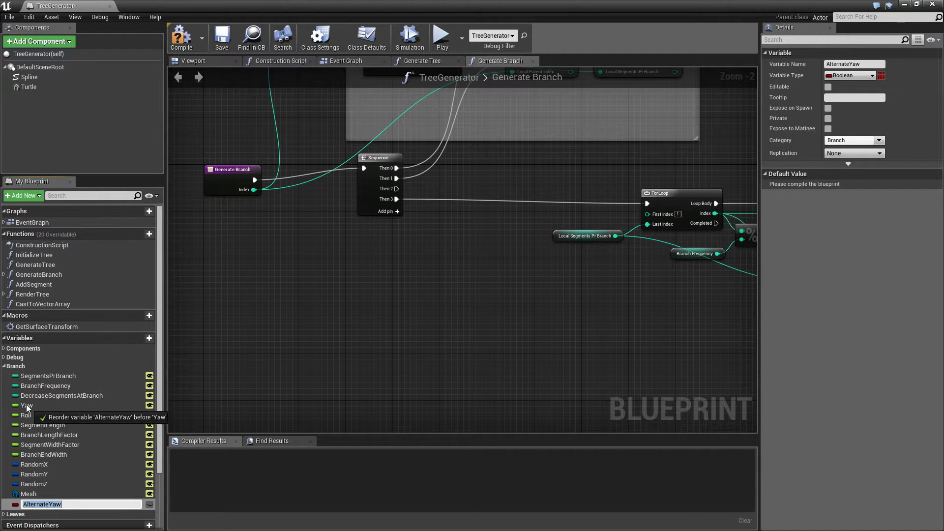
left_click_drag(27, 416, 215, 454)
left_click(215, 454)
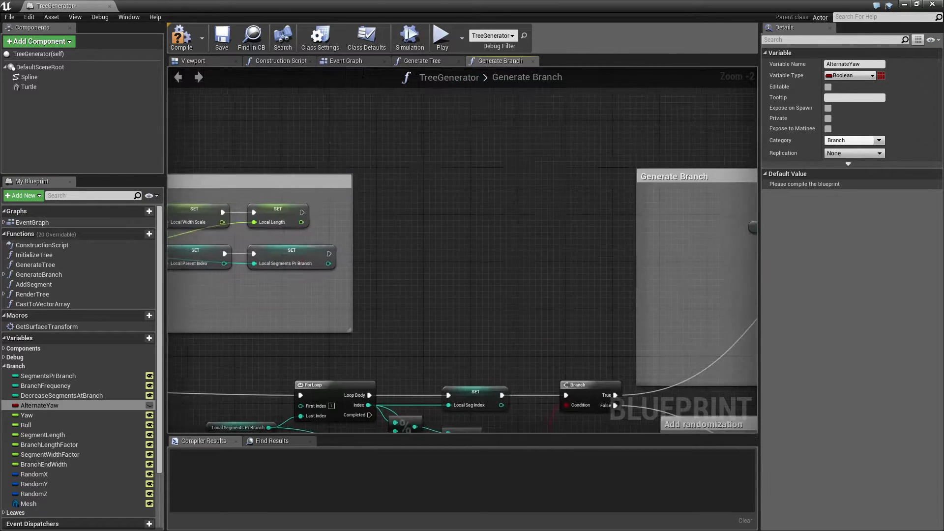
mouse_move(471, 259)
right_mouse_down()
mouse_move(472, 358)
mouse_move(376, 259)
mouse_move(422, 259)
right_mouse_up()
left_click(28, 416)
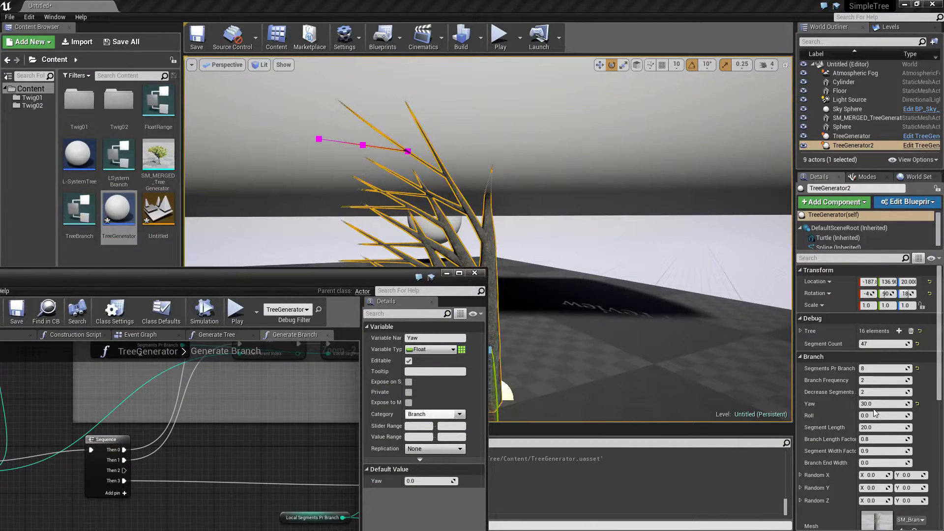
Maximize the blueprint editor and add another new variable
double_click(207, 271)
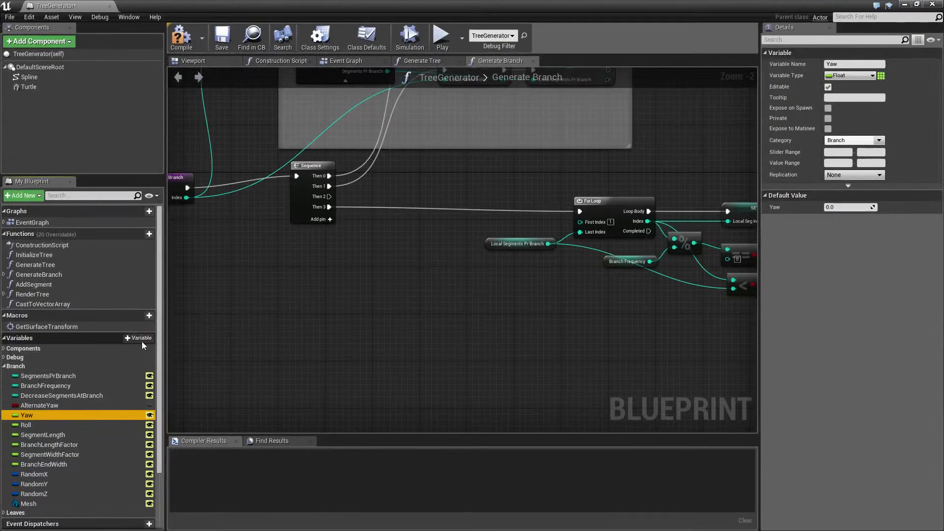
left_click(147, 338)
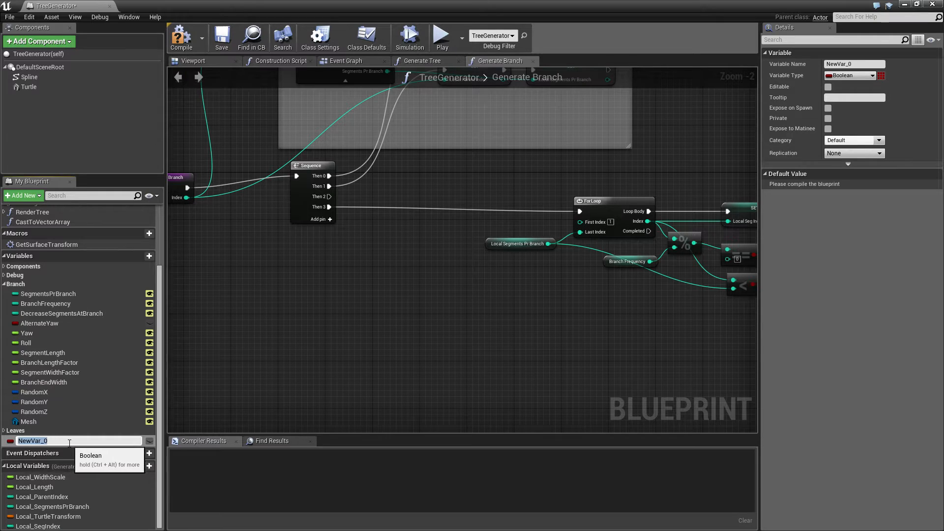
Delete the unused NewVar_0 variable
key("Return")
left_click(49, 439)
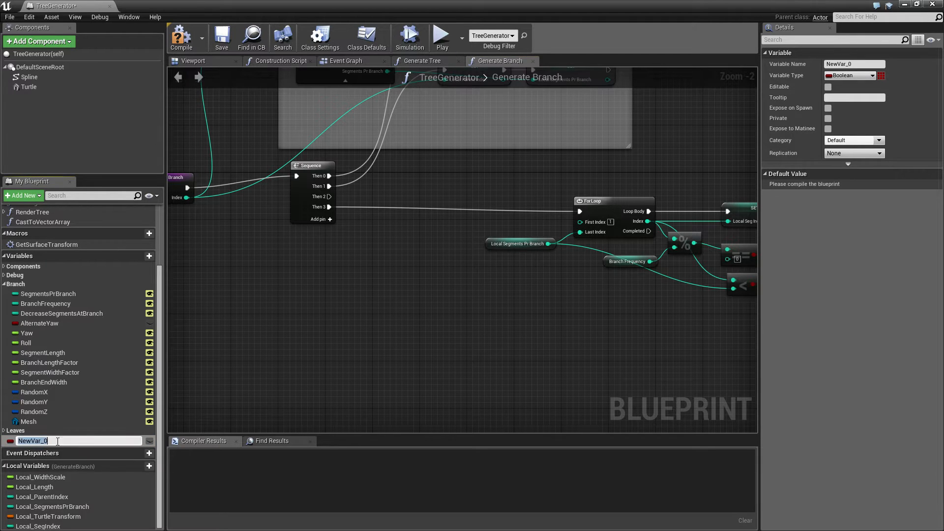
key("Return")
right_click(54, 440)
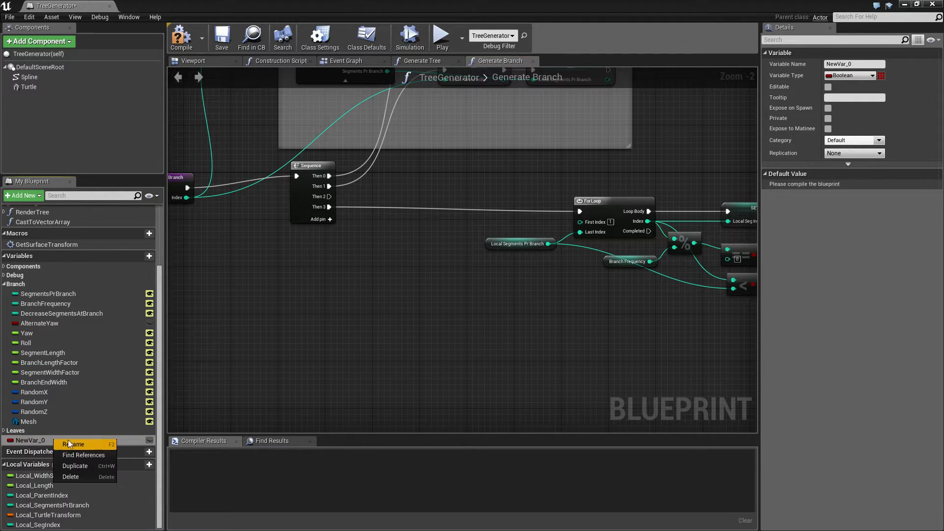
left_click(83, 480)
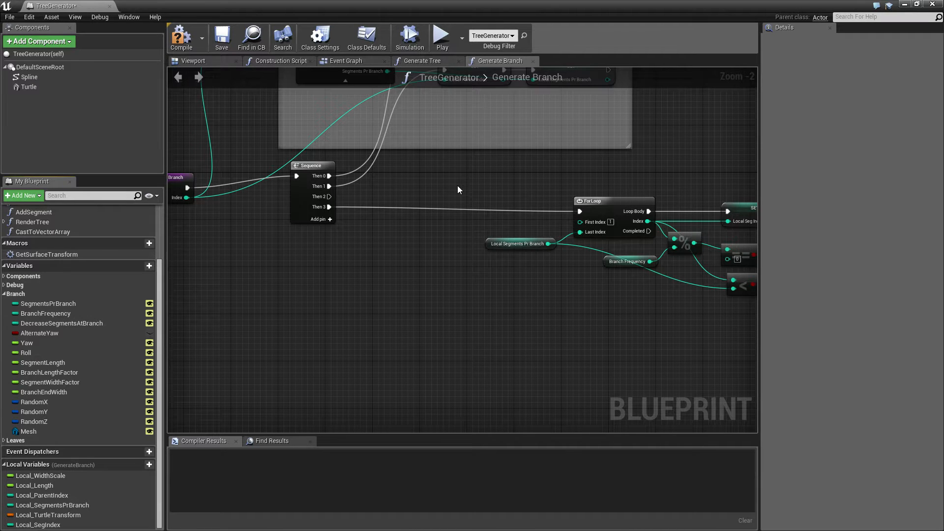
Add a Float local variable Local_CurrentYaw to the Generate Branch function
mouse_move(74, 465)
left_click(131, 465)
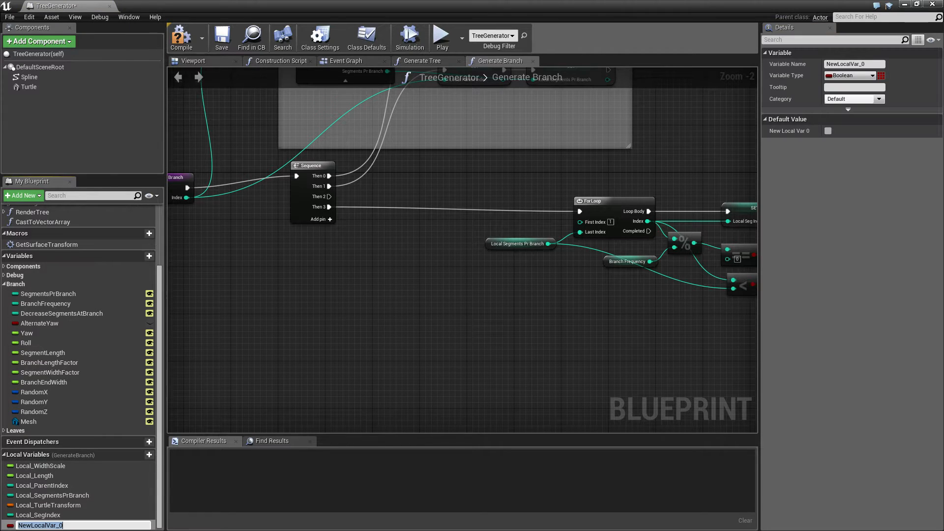
type("Local_CurrentYaw")
key("Return")
left_click(874, 76)
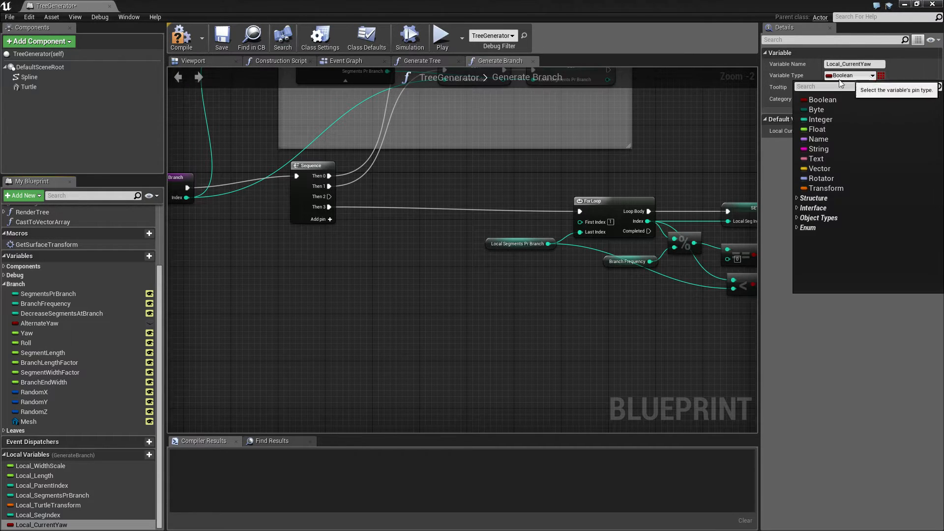
left_click(818, 130)
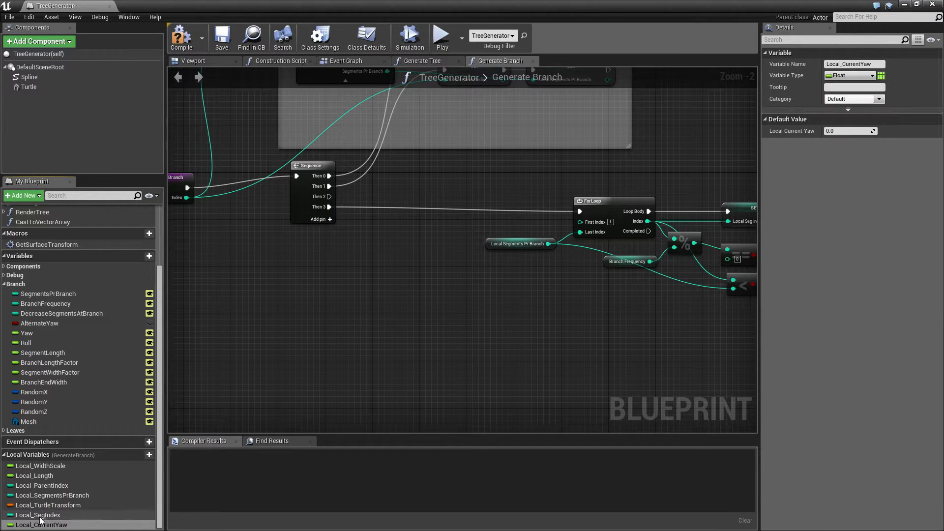
mouse_move(366, 253)
right_mouse_down()
mouse_move(353, 414)
mouse_move(579, 291)
right_mouse_up()
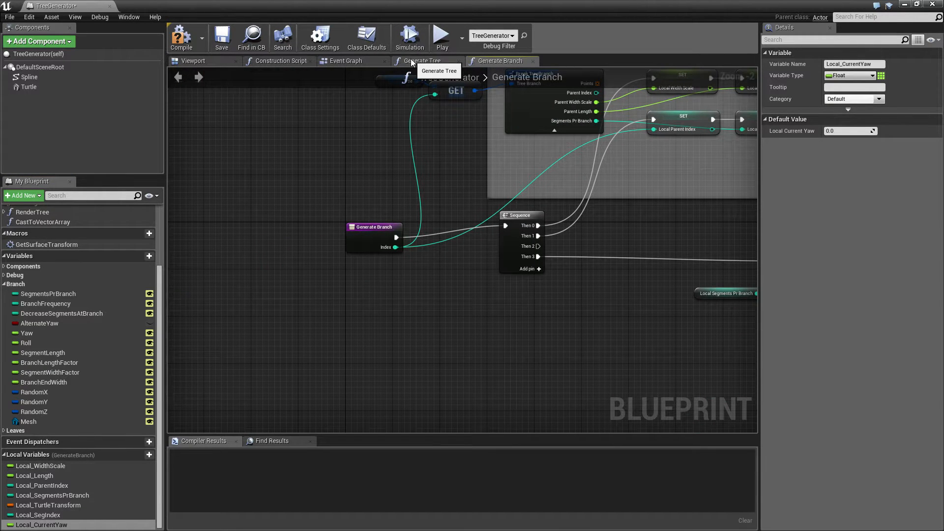
Add a Yaw input parameter to the Generate Branch function entry
left_click(358, 226)
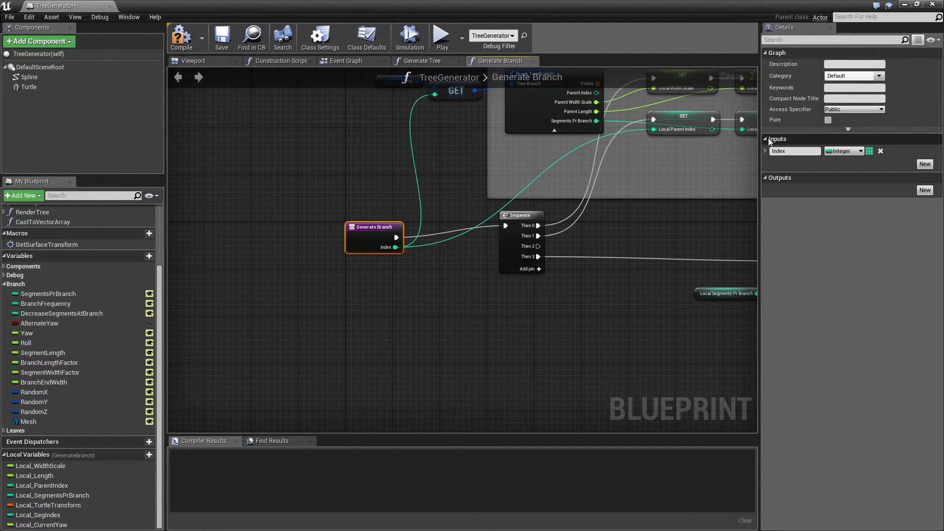
left_click(925, 164)
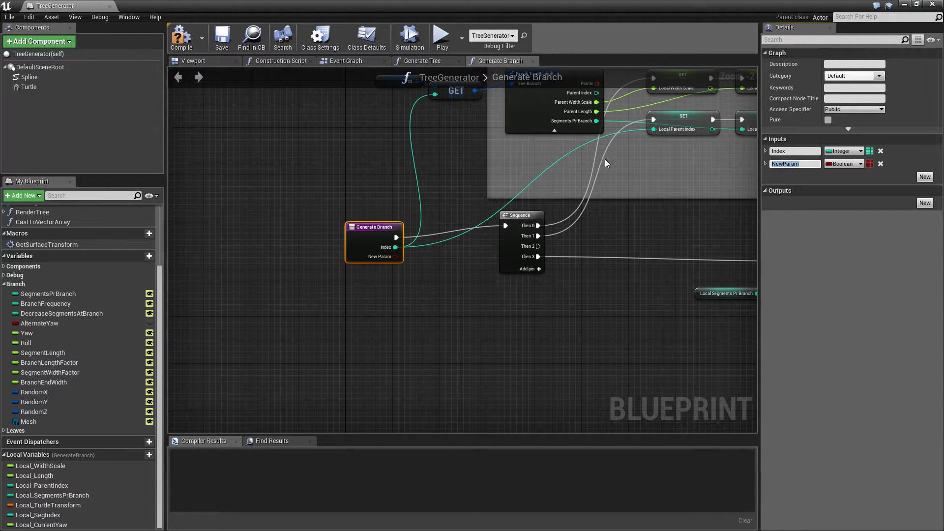
left_click(840, 167)
left_click(635, 236)
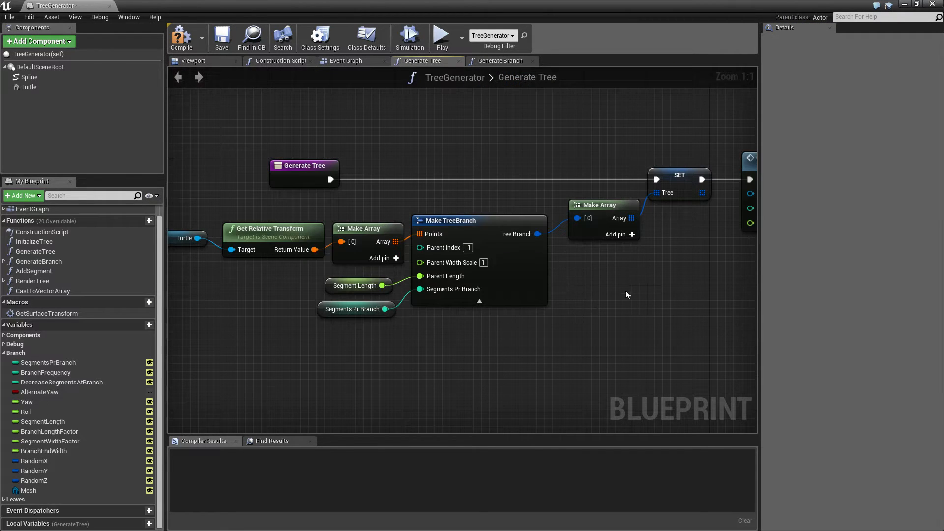
Wire the blueprint's Yaw variable into the Generate Branch call's Yaw input
right_click_drag(626, 289, 430, 296)
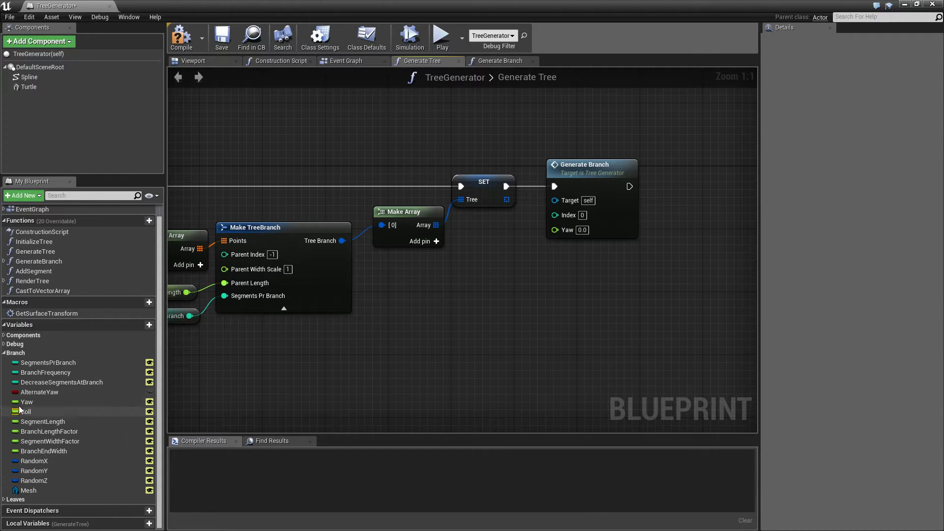
left_click_drag(25, 403, 506, 293)
left_click_drag(553, 237, 554, 233)
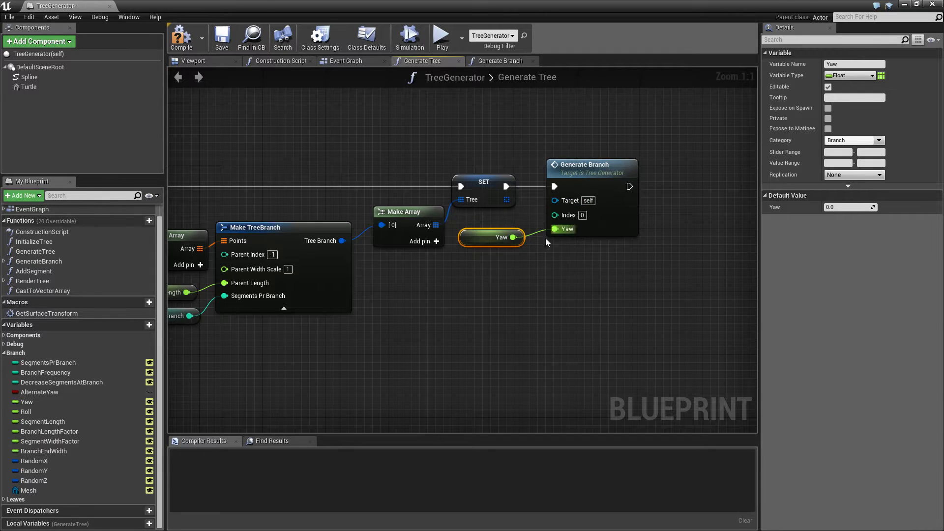
left_click(500, 61)
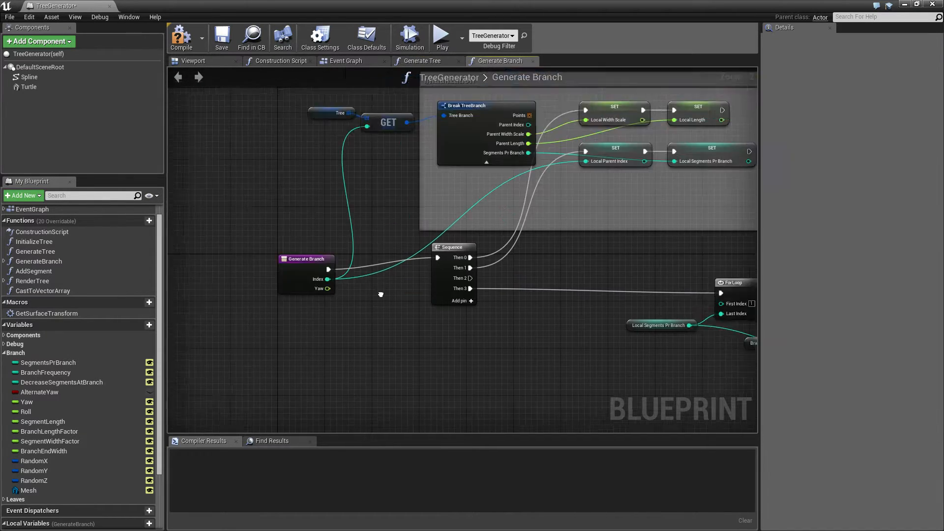
Place a Set Local_CurrentYaw node in the initialization section
left_click_drag(290, 299, 529, 212)
type("set local_")
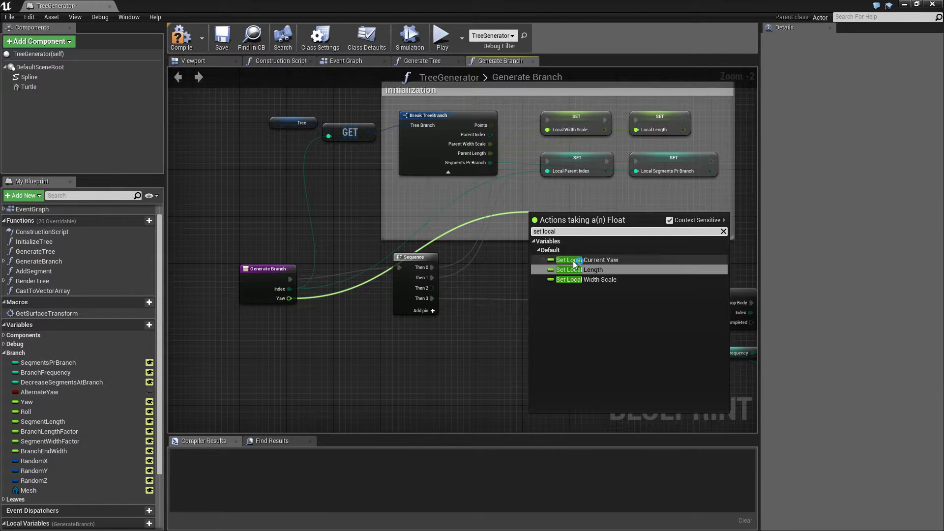
left_click(483, 334)
left_click(29, 523)
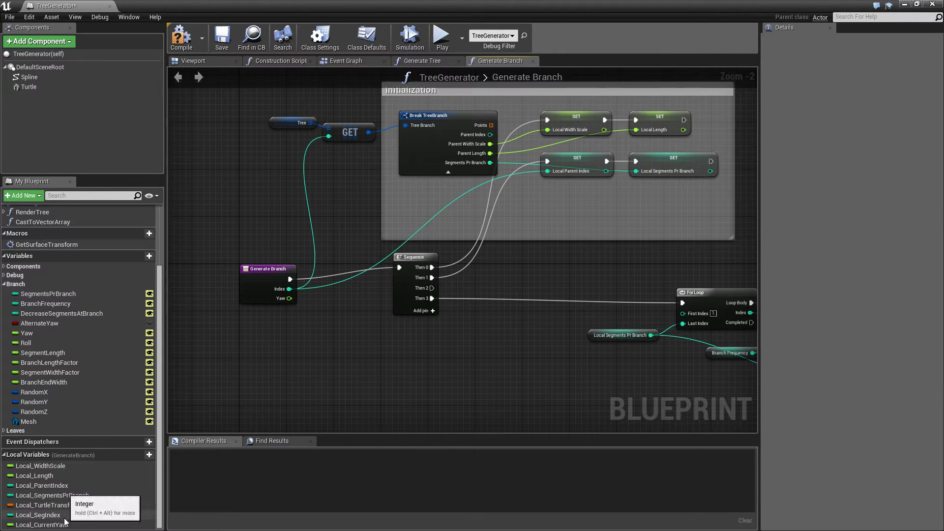
mouse_move(42, 525)
left_mouse_down()
mouse_move(519, 335)
mouse_move(541, 196)
left_mouse_up()
left_click(559, 218)
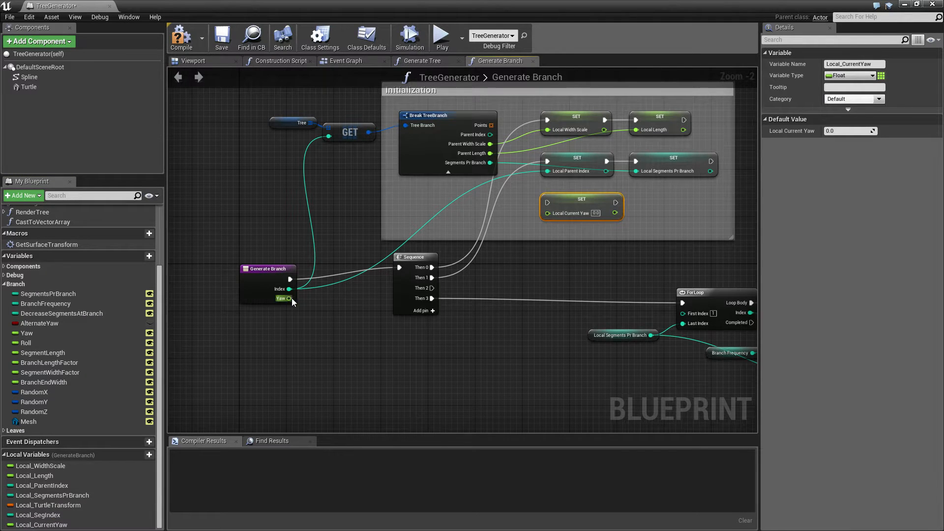
Wire the Yaw input into the setter and execute it from the Sequence's Then 2
left_click_drag(295, 295, 551, 213)
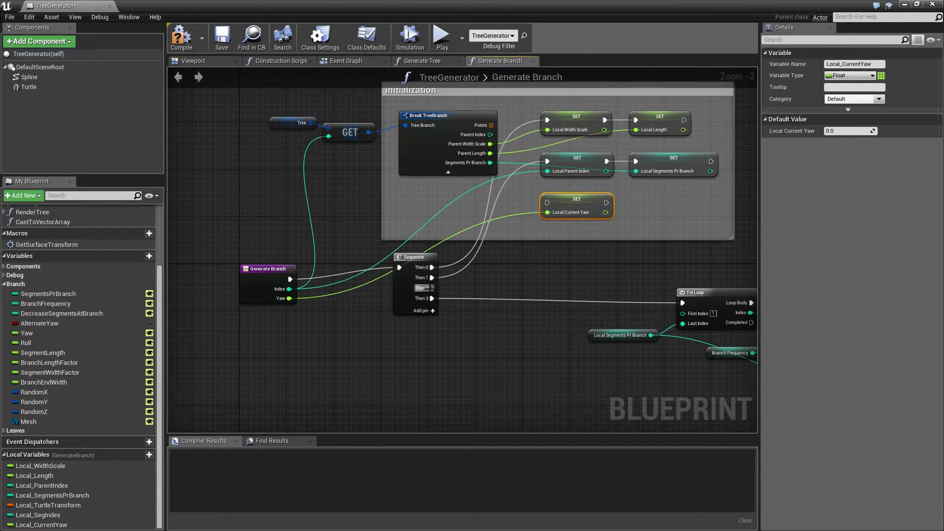
left_click_drag(432, 288, 552, 215)
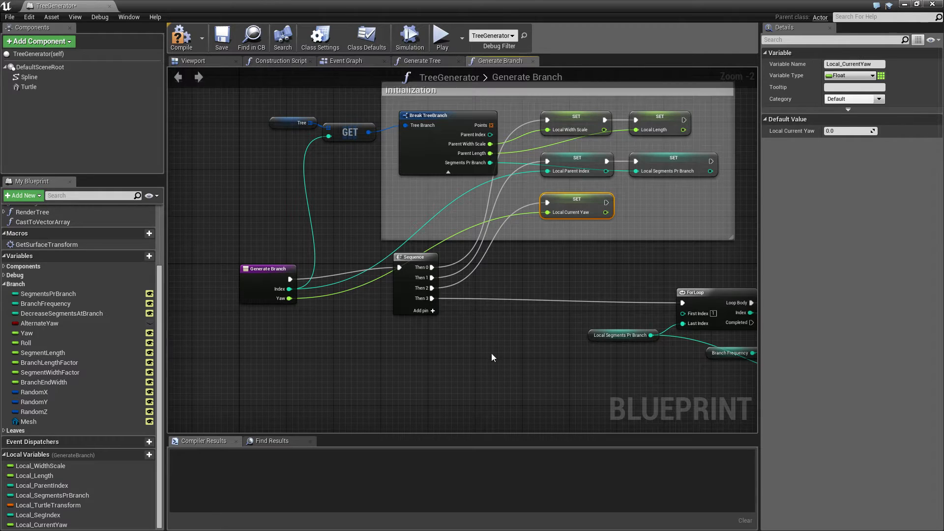
right_click_drag(496, 331, 552, 340)
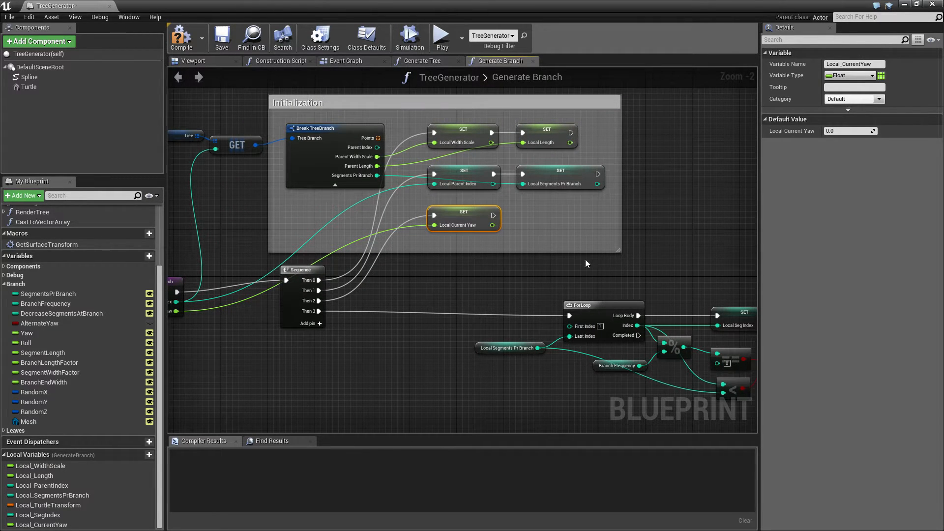
Replace the Yaw getter feeding the branch rotation with Local_CurrentYaw
right_click_drag(600, 258, 376, 232)
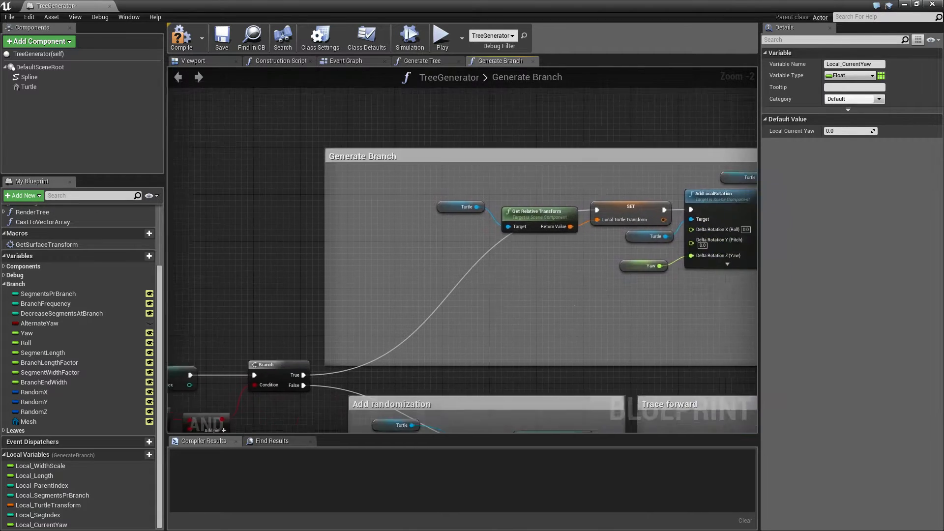
left_click(500, 191)
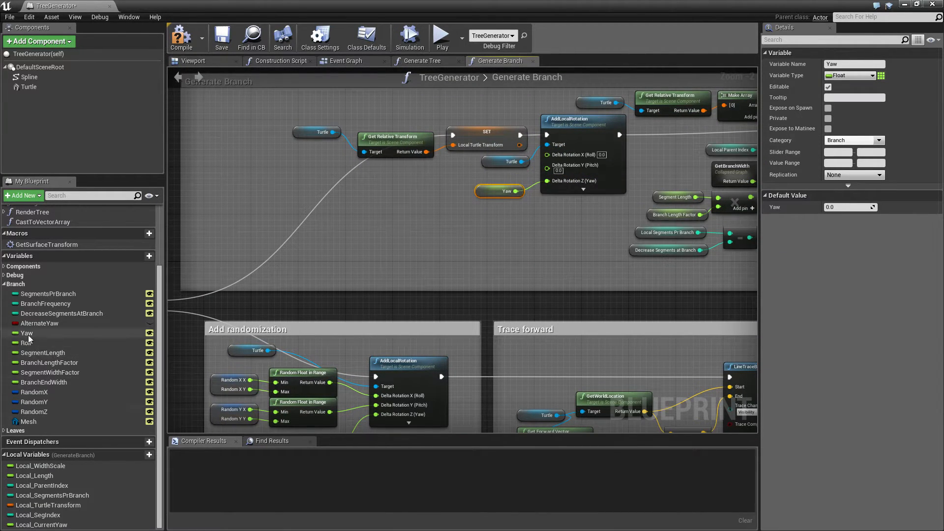
left_click_drag(32, 526, 477, 191)
Add AlternateYaw and Local_CurrentYaw getters in empty space left of the group
right_click_drag(378, 258, 566, 277)
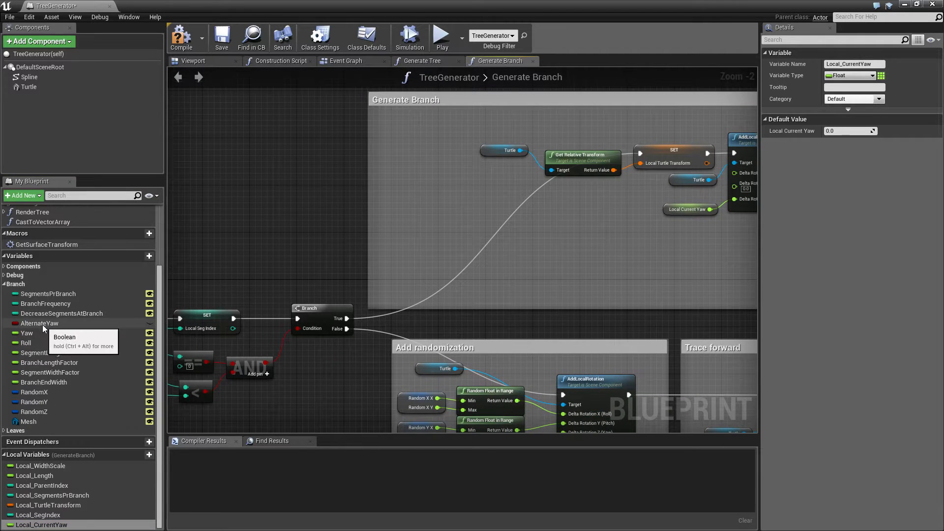
left_click_drag(43, 325, 324, 237)
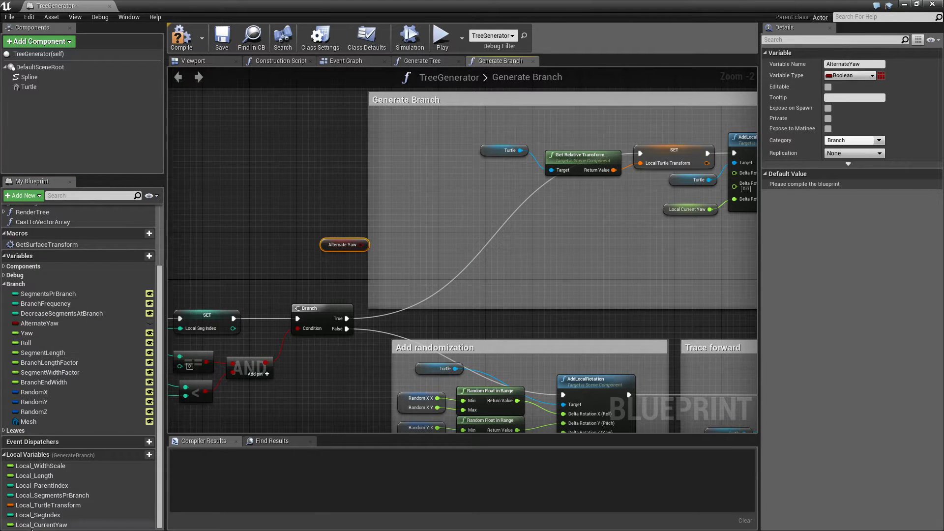
left_click_drag(41, 525, 325, 198)
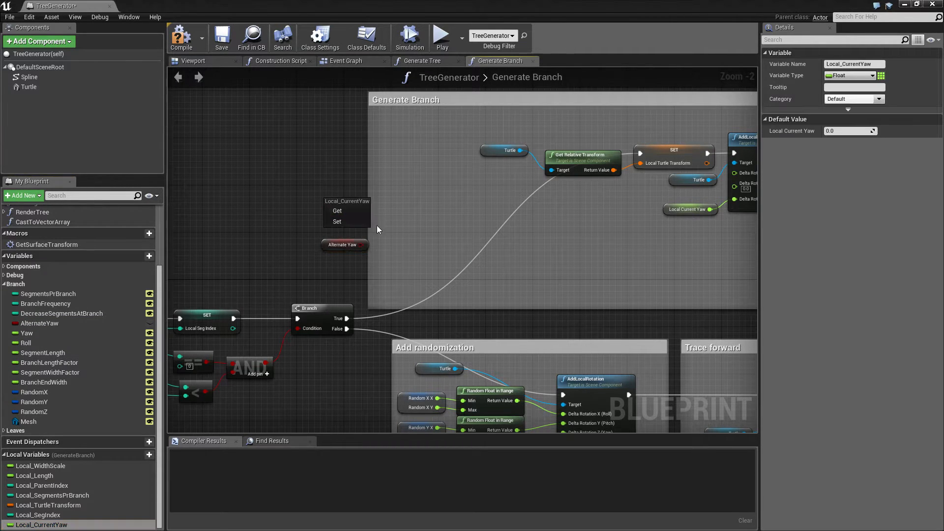
left_click(345, 210)
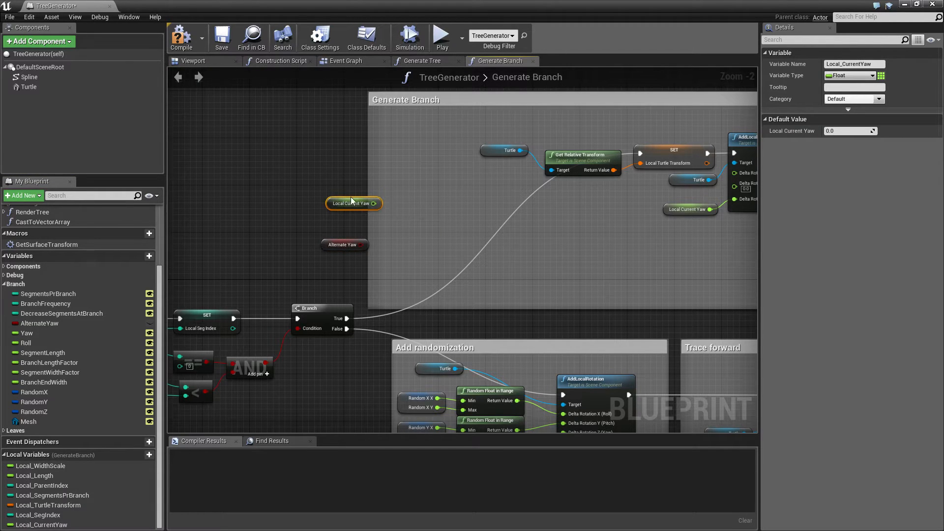
Multiply Local_CurrentYaw by -1 with a float Multiply node
left_click_drag(373, 203, 407, 210)
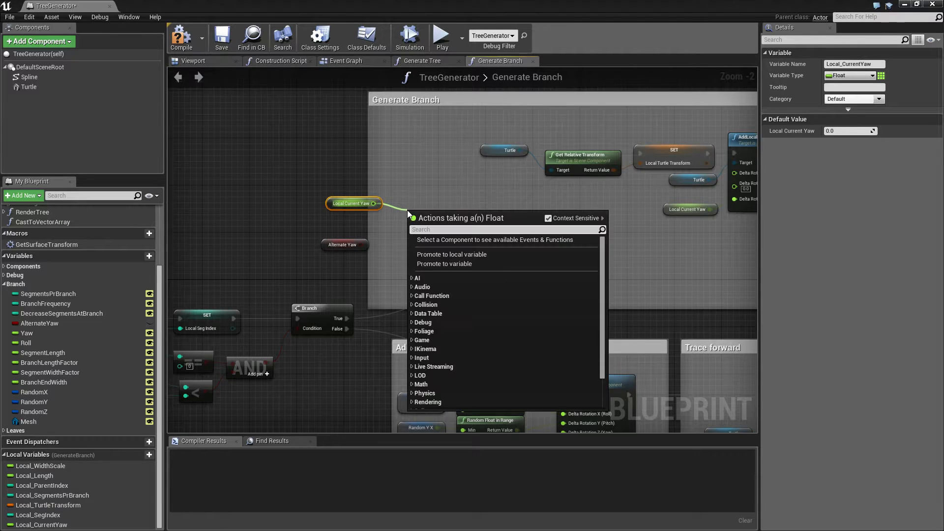
type("*")
left_click(495, 277)
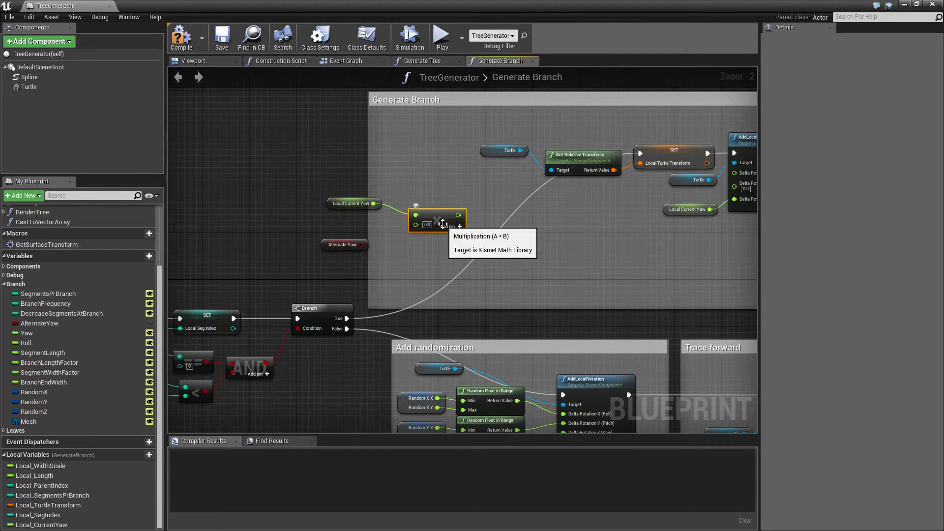
left_click(427, 225)
type("1")
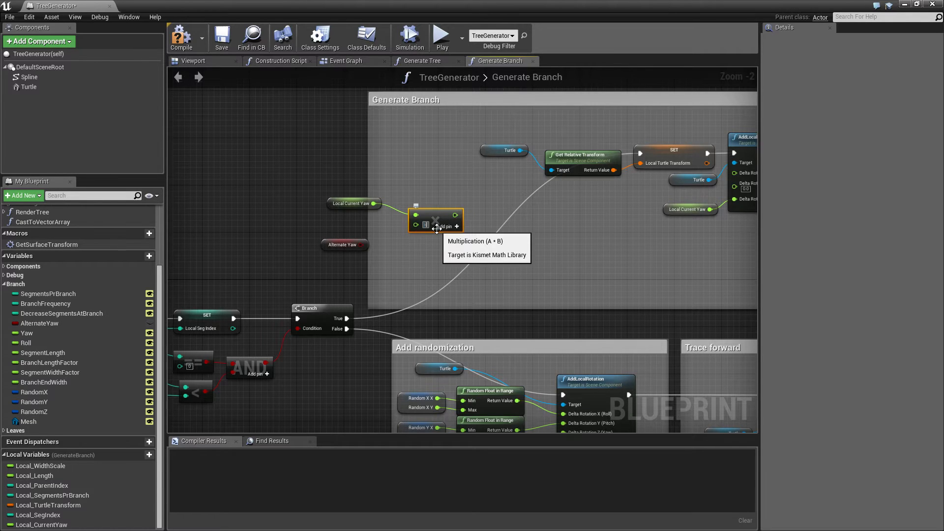
type("-1")
left_click_drag(438, 228, 420, 224)
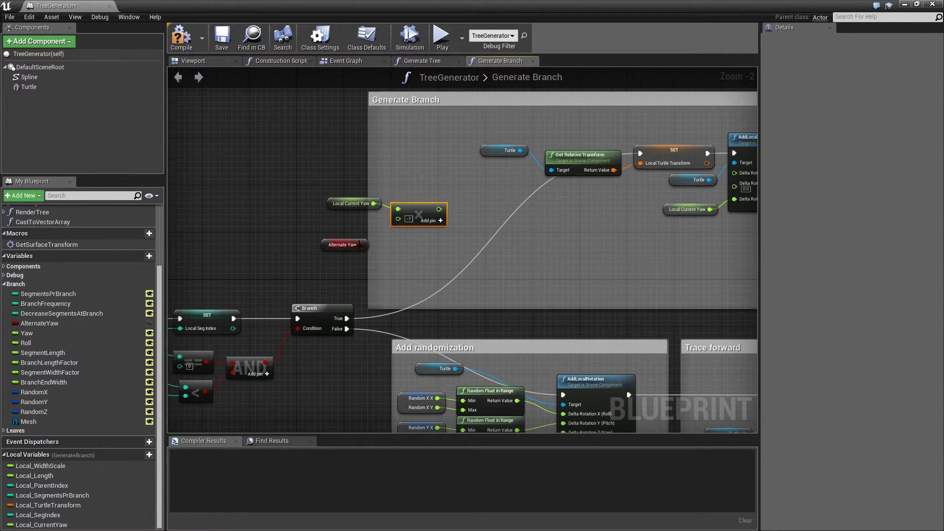
Add a Select Float choosing the negated yaw (A) or original (B) by AlternateYaw
left_click_drag(439, 210, 463, 223)
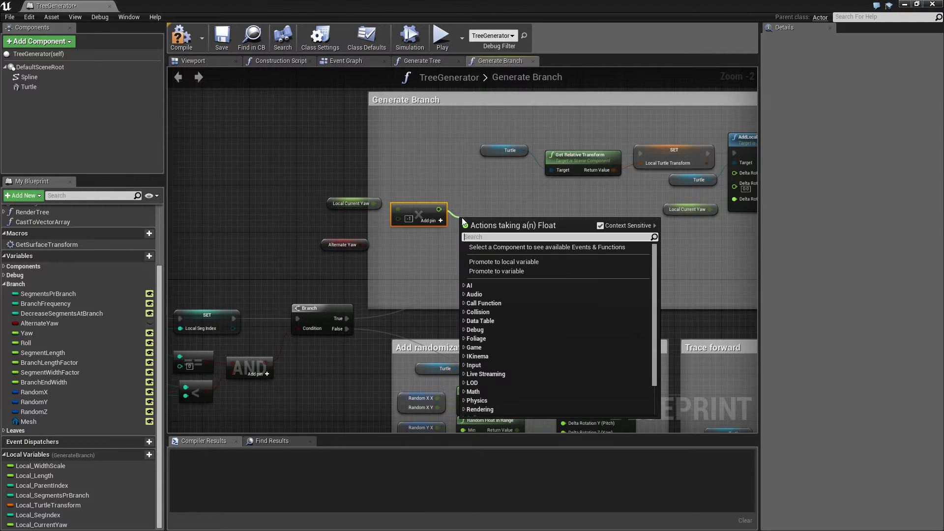
type("select")
key("Return")
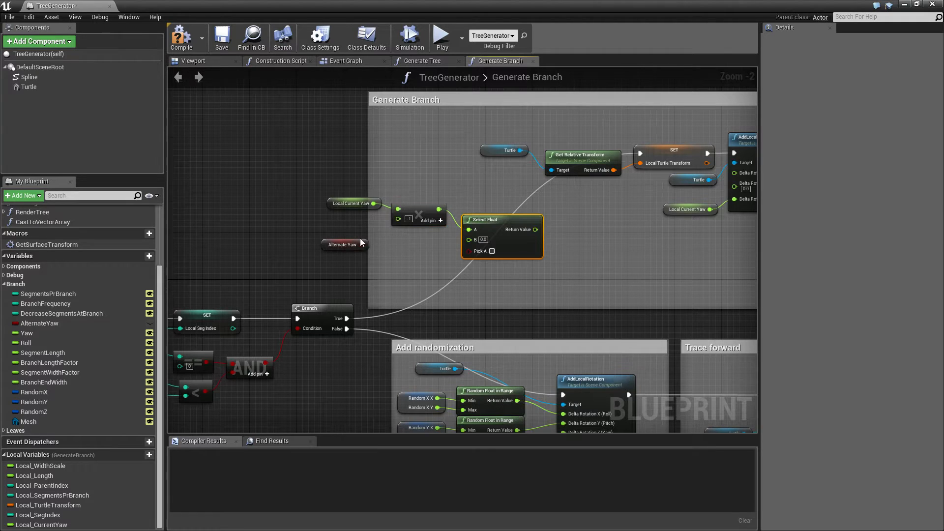
mouse_move(322, 246)
left_mouse_down()
mouse_move(416, 263)
mouse_move(468, 256)
left_mouse_up()
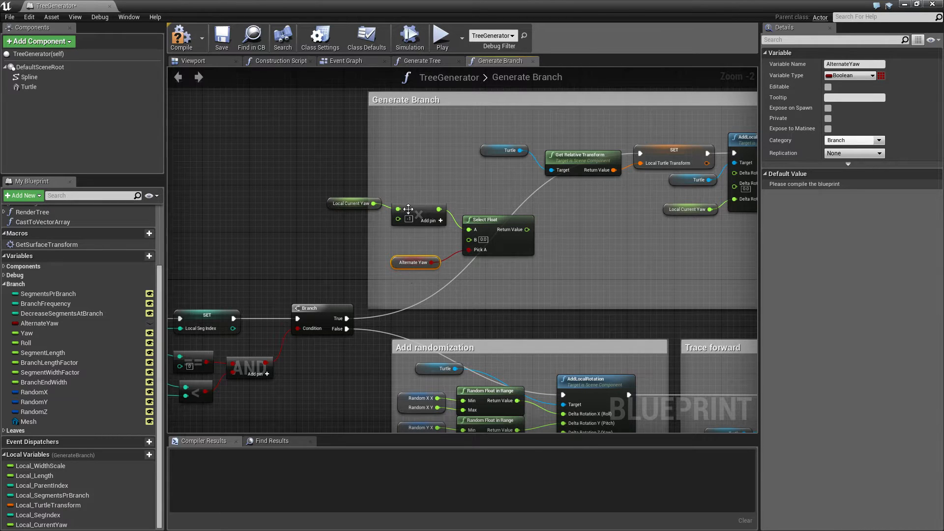
left_click_drag(424, 212, 424, 205)
mouse_move(338, 206)
left_mouse_down()
mouse_move(337, 242)
mouse_move(469, 242)
mouse_move(487, 216)
left_mouse_up()
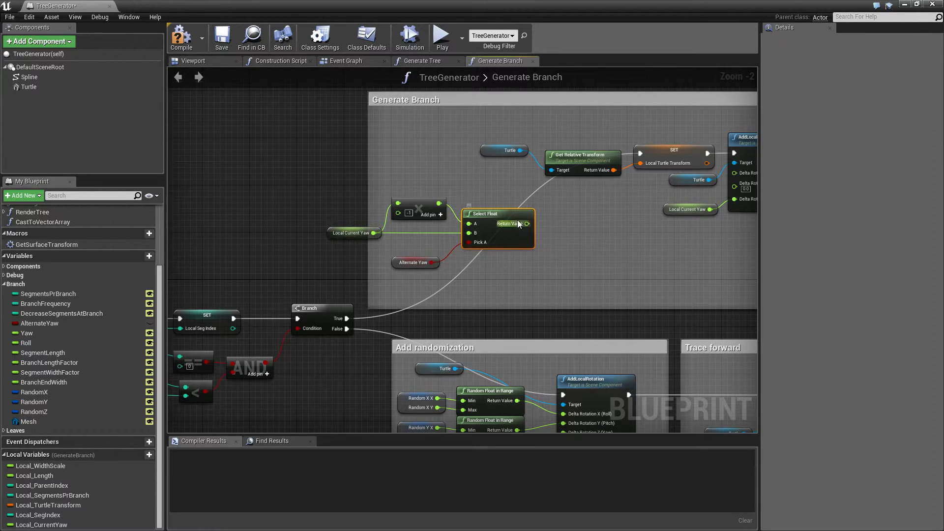
Set Local_CurrentYaw from the Select result, executed from the Branch True path
left_click_drag(55, 525, 558, 205)
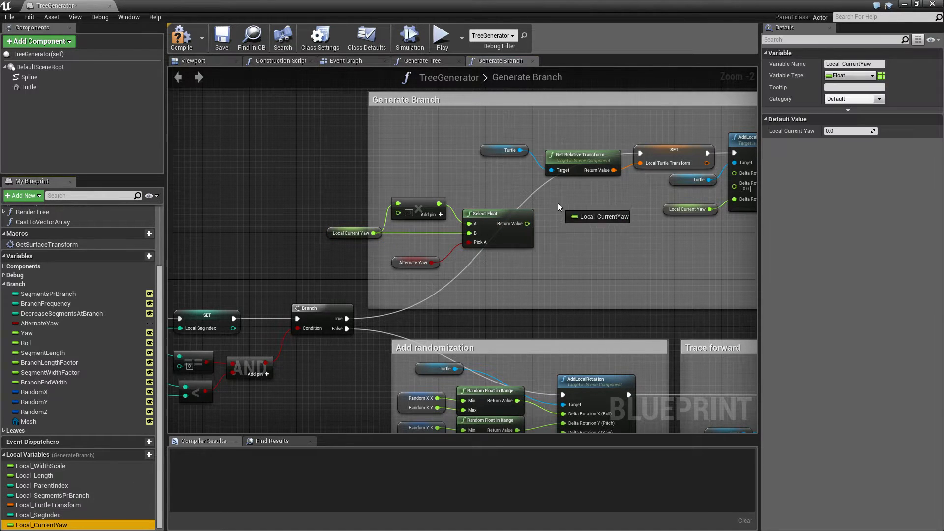
left_click(578, 226)
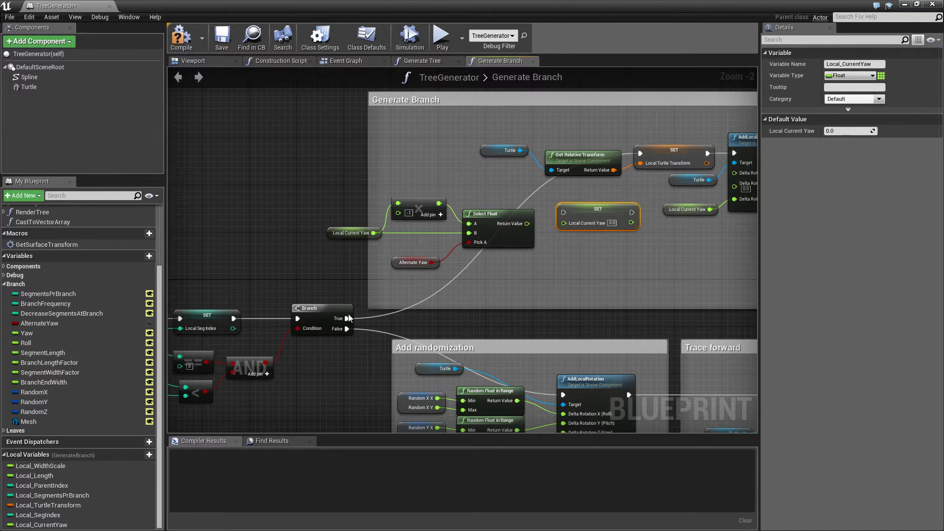
left_click_drag(347, 318, 565, 215)
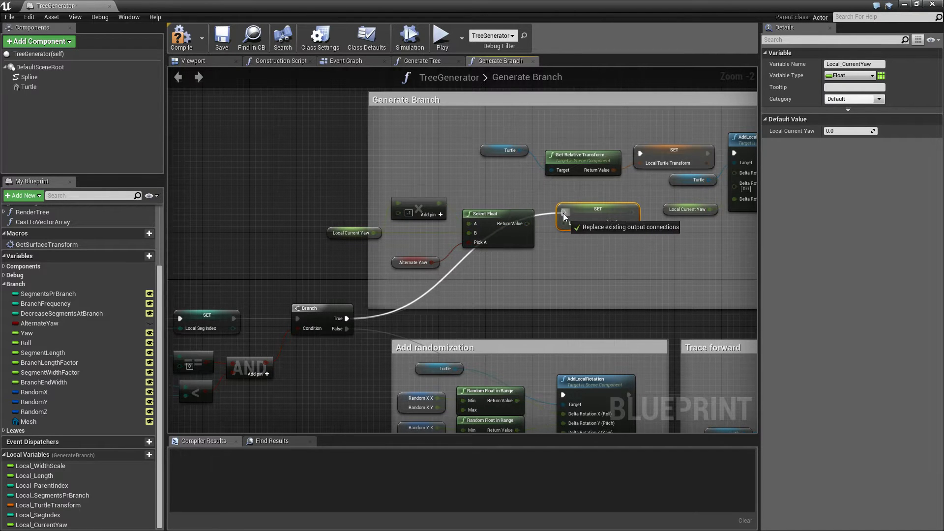
left_click_drag(633, 212, 636, 163)
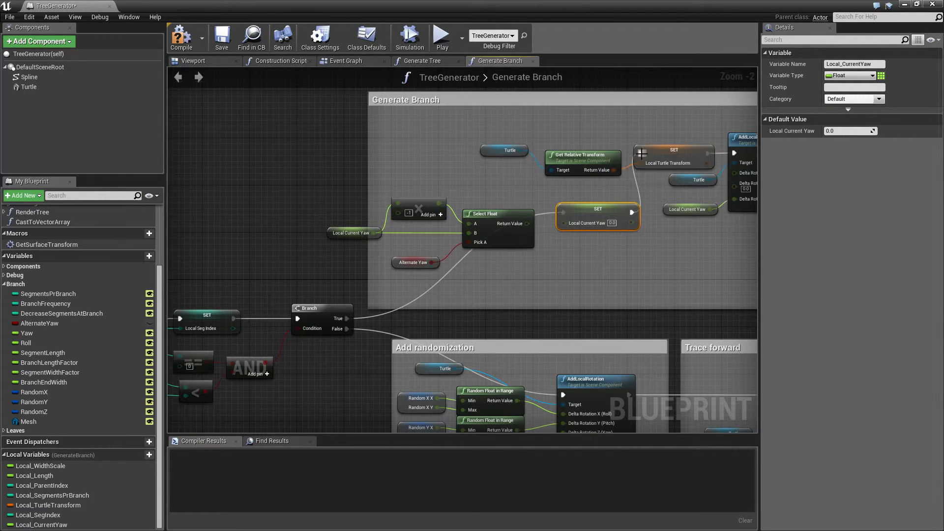
mouse_move(529, 224)
left_mouse_down()
mouse_move(567, 220)
mouse_move(573, 200)
left_mouse_up()
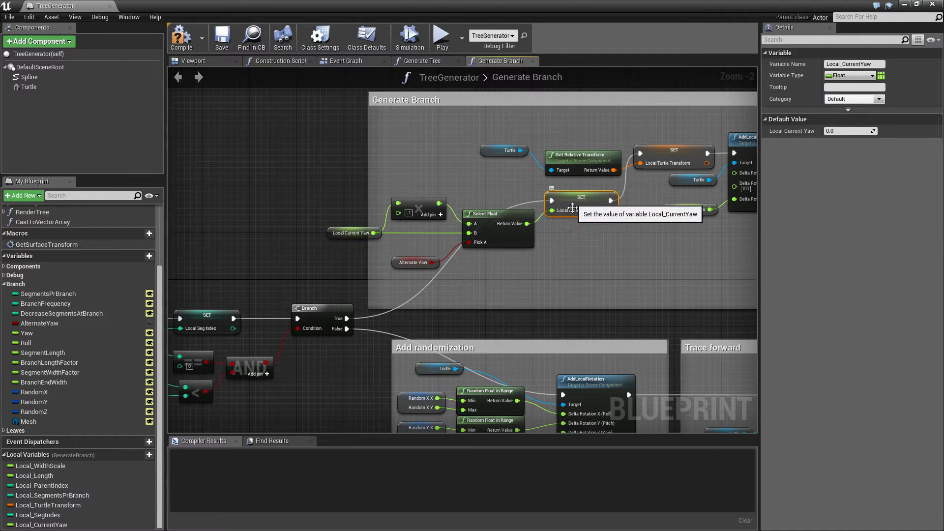
left_click_drag(487, 216, 481, 210)
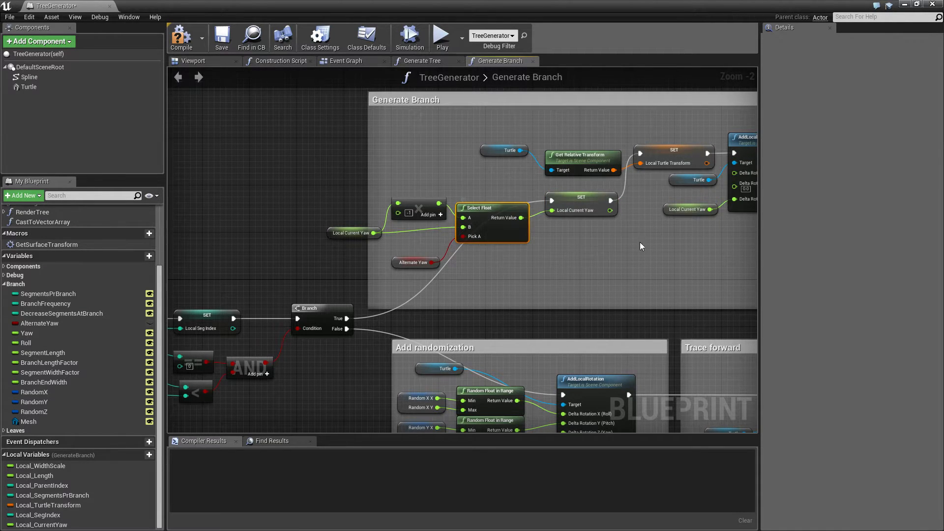
right_click_drag(641, 246, 609, 320)
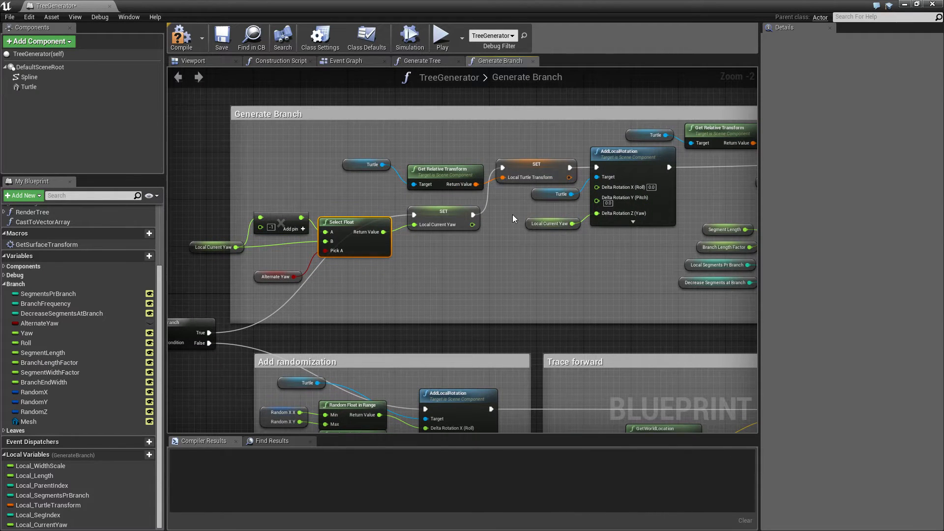
Remove the old getter and feed the setter's yaw output into Delta Rotation Z
left_click(549, 224)
key("Delete")
left_click_drag(473, 224, 599, 219)
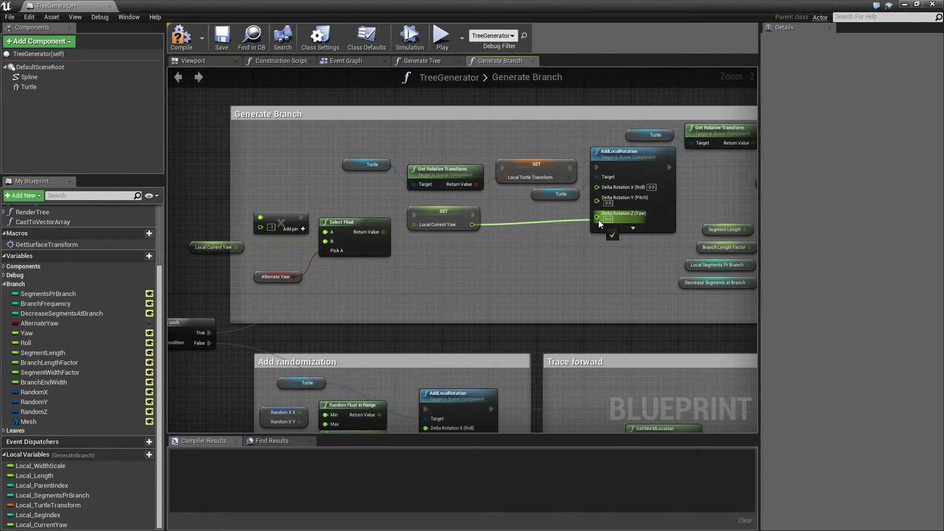
right_click_drag(519, 245, 406, 272)
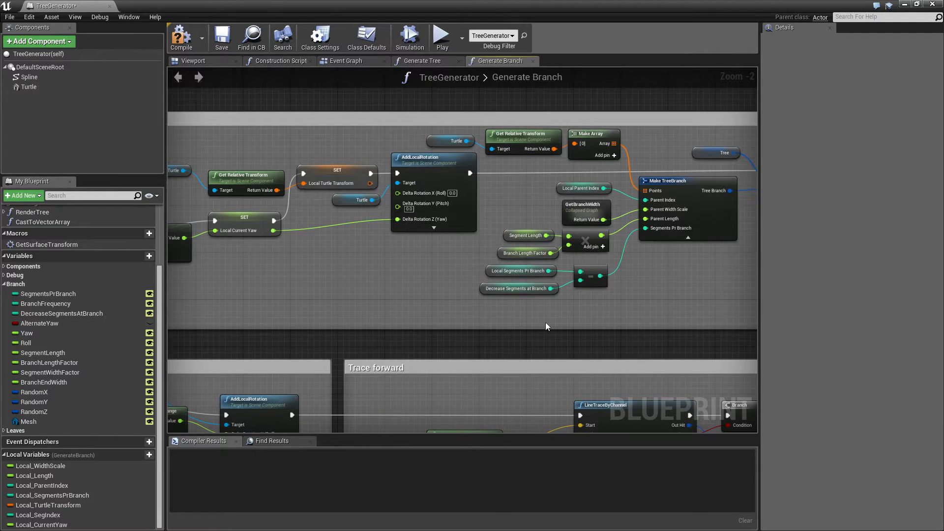
Plug Local_CurrentYaw into the recursive Generate Branch call's Yaw and return to the level
right_click_drag(652, 299, 338, 288)
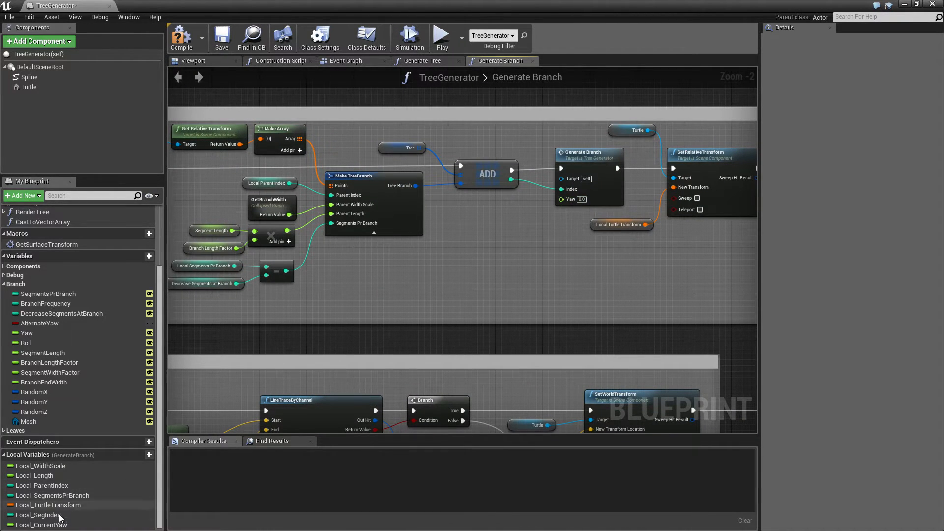
mouse_move(41, 524)
left_mouse_down()
mouse_move(459, 284)
mouse_move(555, 200)
mouse_move(494, 199)
mouse_move(492, 217)
left_mouse_up()
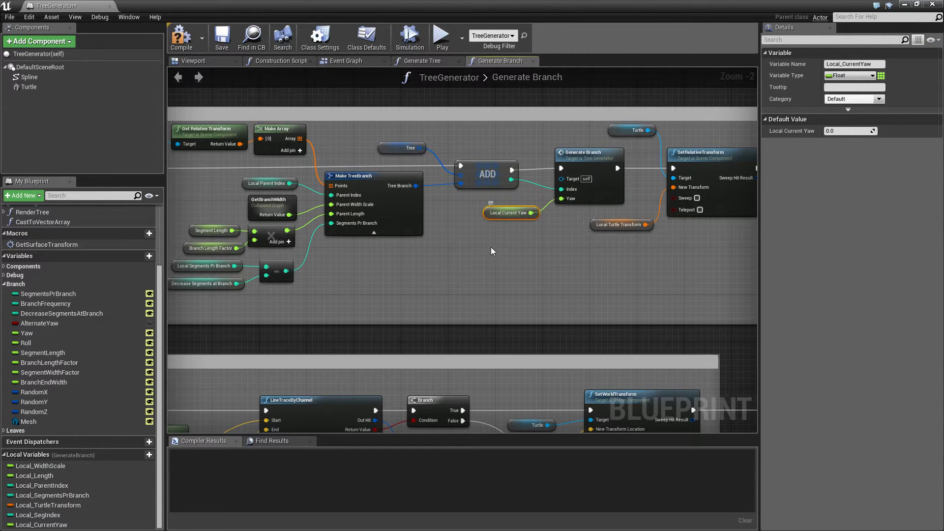
right_click_drag(284, 312, 253, 120)
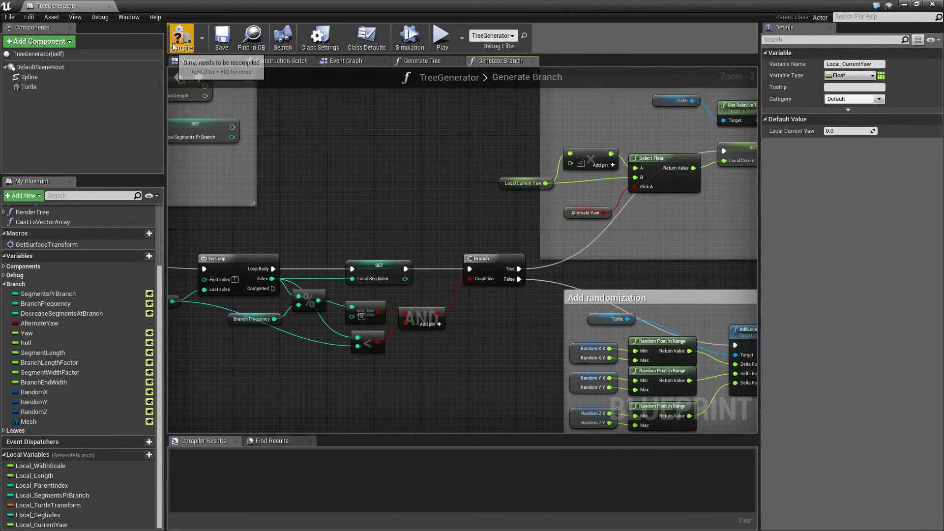
left_click(905, 4)
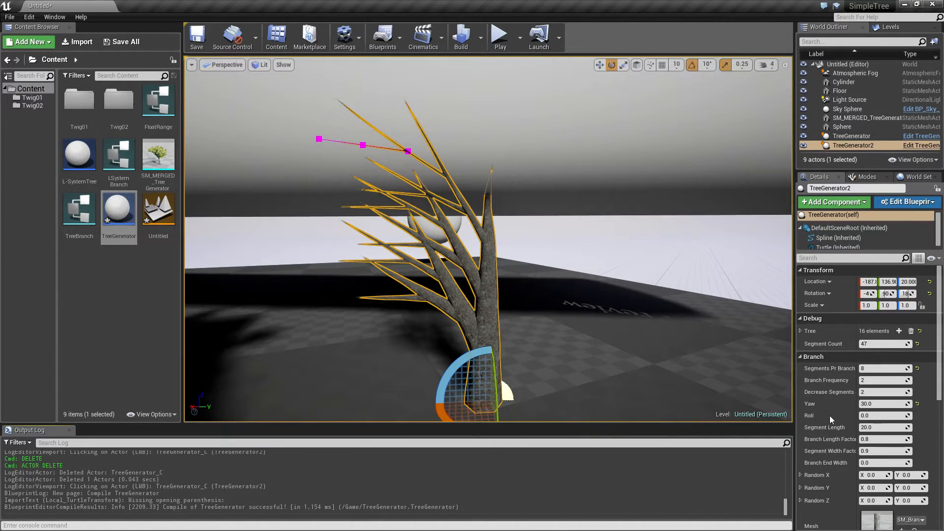
scroll(836, 454, "down", 2)
Make AlternateYaw instance-editable in TreeGenerator and recompile
double_click(118, 214)
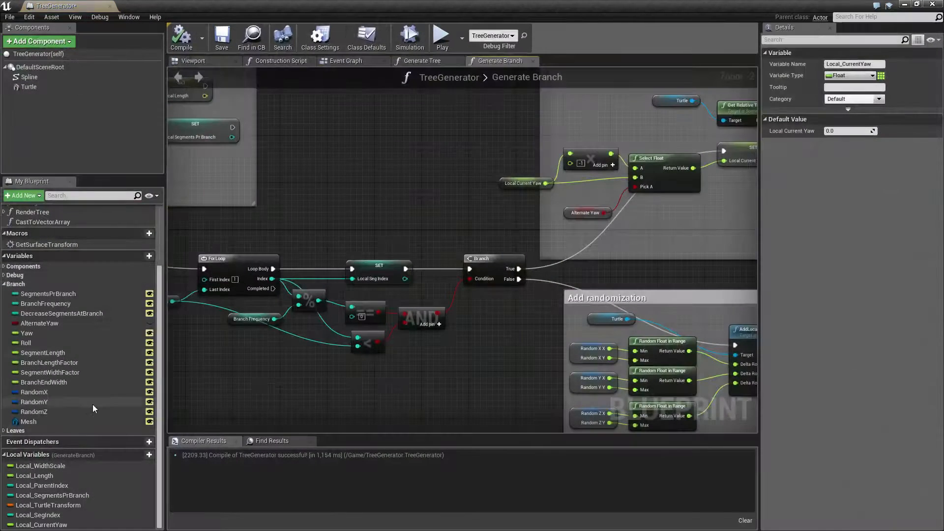
left_click(149, 323)
left_click(181, 35)
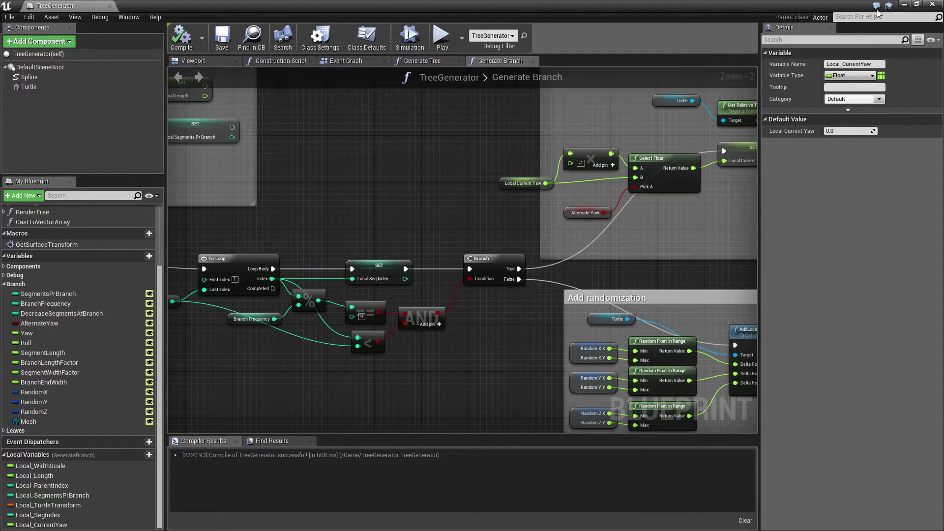
left_click(904, 4)
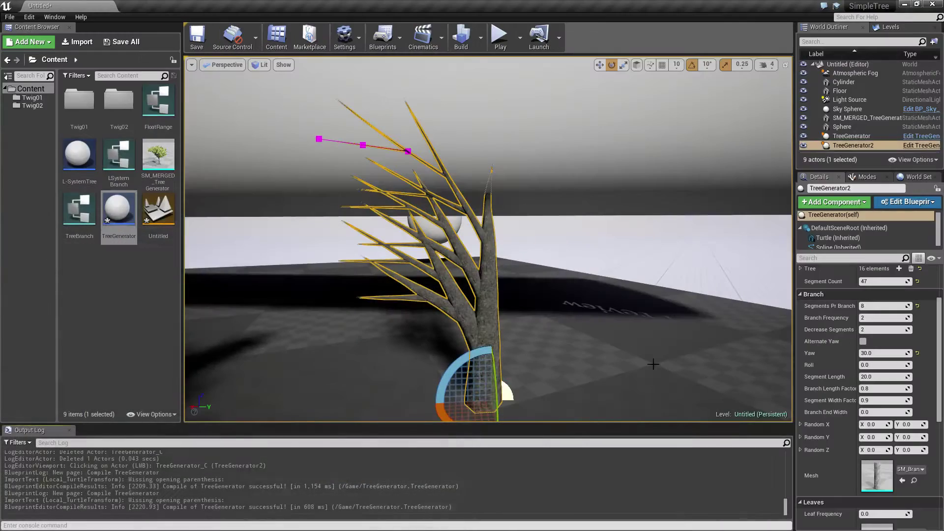
Enable Alternate Yaw on the placed tree and orbit to inspect the alternating branches
left_click(863, 341)
mouse_move(517, 310)
right_mouse_down()
mouse_move(516, 280)
mouse_move(544, 347)
right_mouse_up()
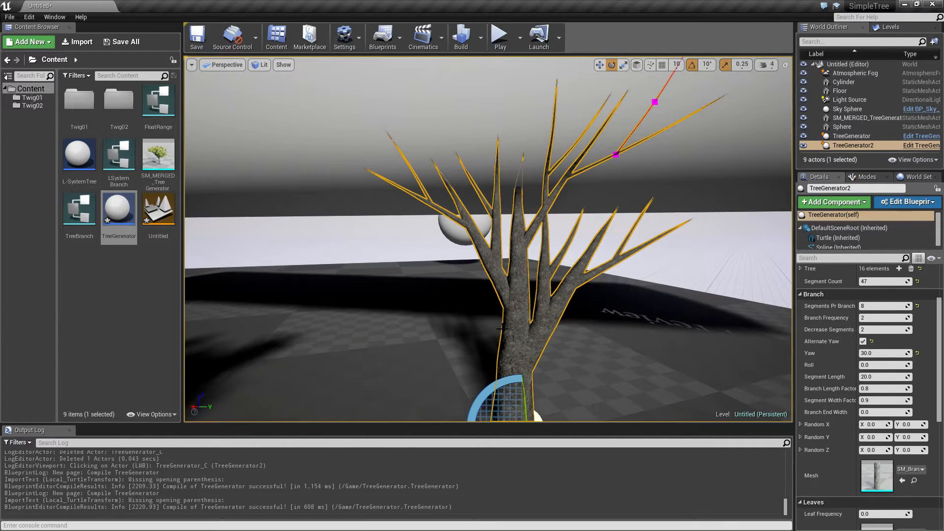
mouse_move(596, 184)
right_mouse_down()
mouse_move(591, 167)
mouse_move(515, 352)
right_mouse_up()
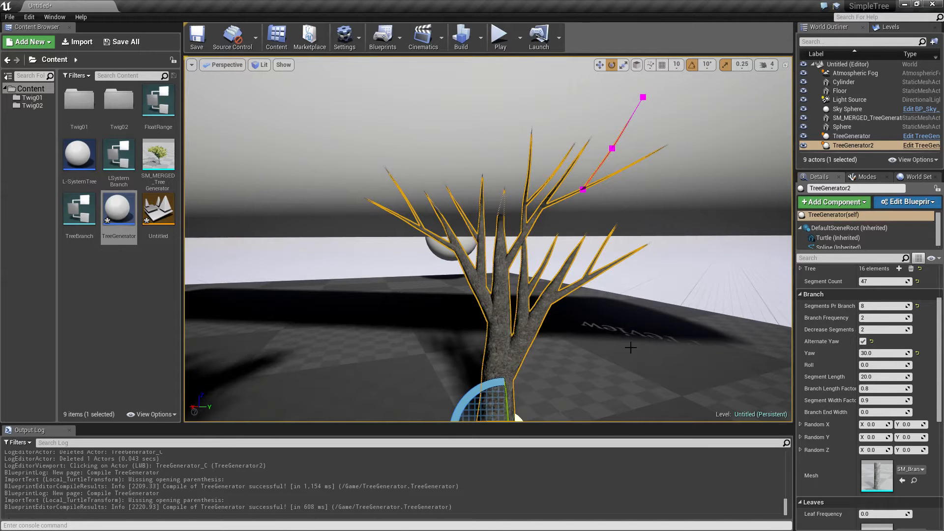
mouse_move(517, 417)
right_mouse_down()
mouse_move(538, 327)
mouse_move(553, 358)
mouse_move(495, 338)
mouse_move(559, 324)
mouse_move(561, 310)
right_mouse_up()
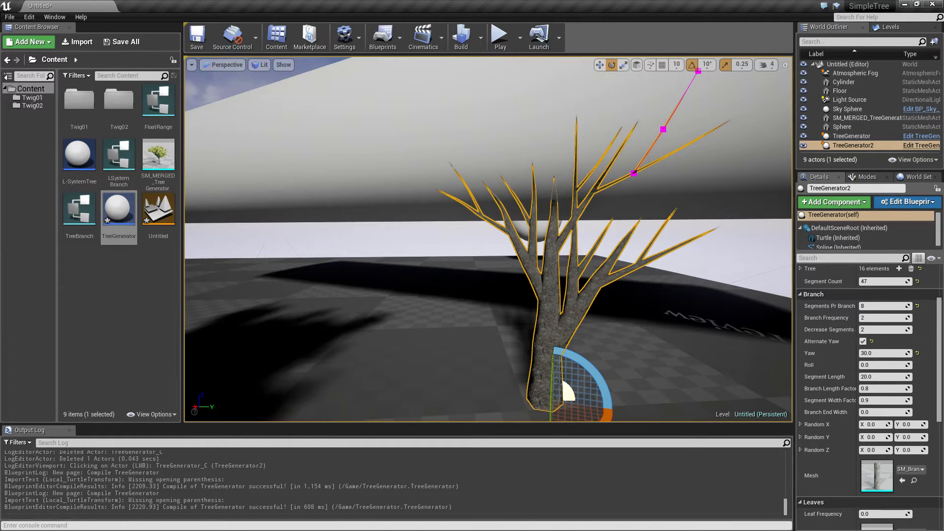
Create an editable MaxBranches variable in TreeGenerator and file it under the Branch category
left_click(114, 222)
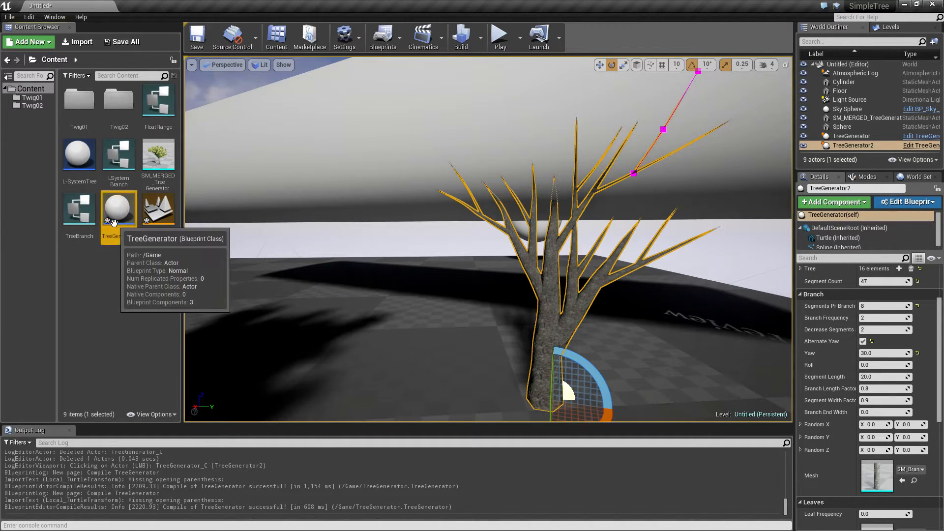
double_click(112, 222)
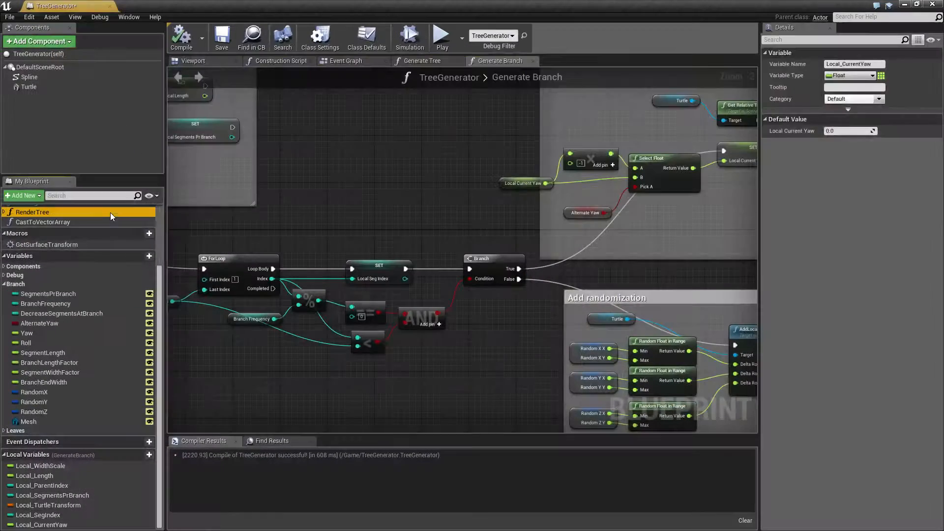
left_click(110, 212)
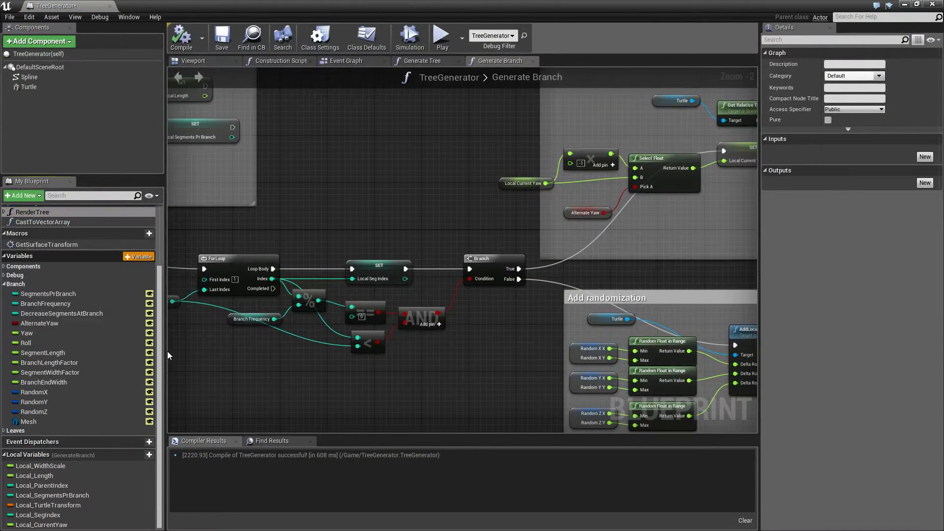
key("ctrl+n")
type("Max")
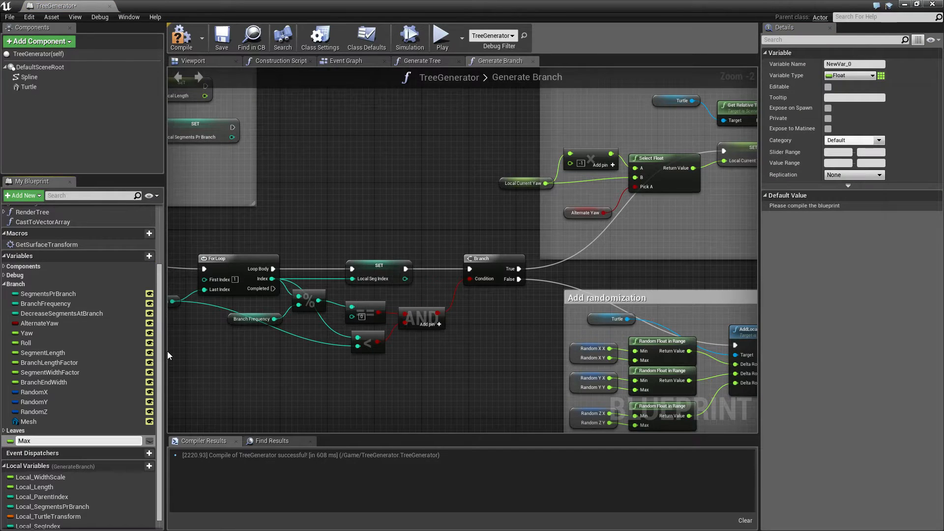
type("anches")
key("Return")
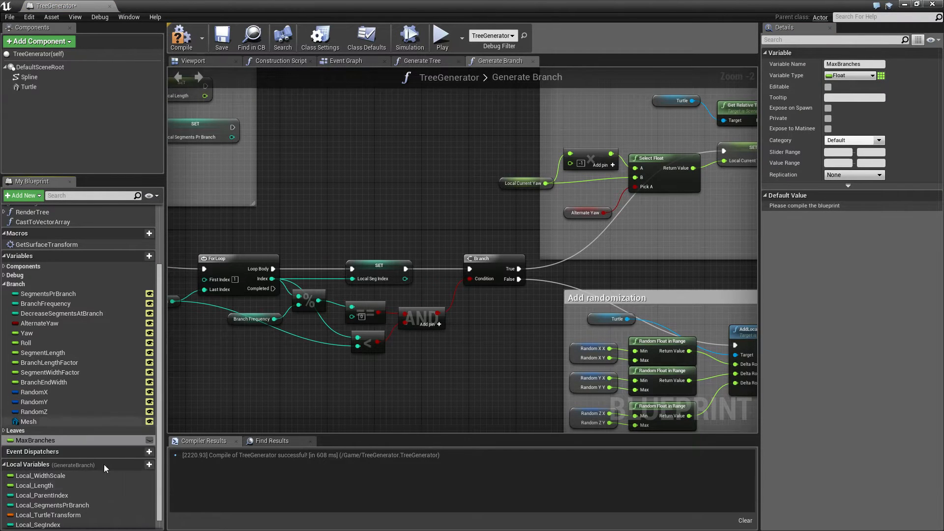
left_click(149, 440)
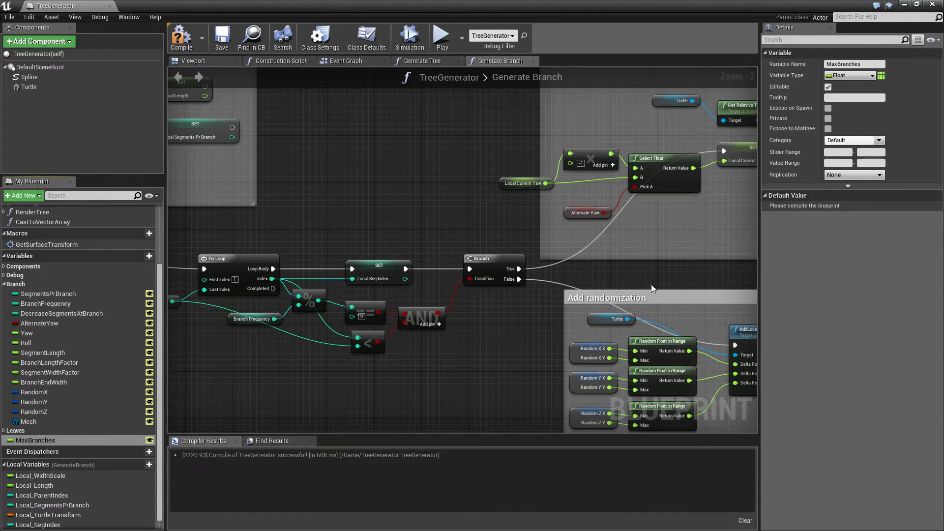
left_click(852, 141)
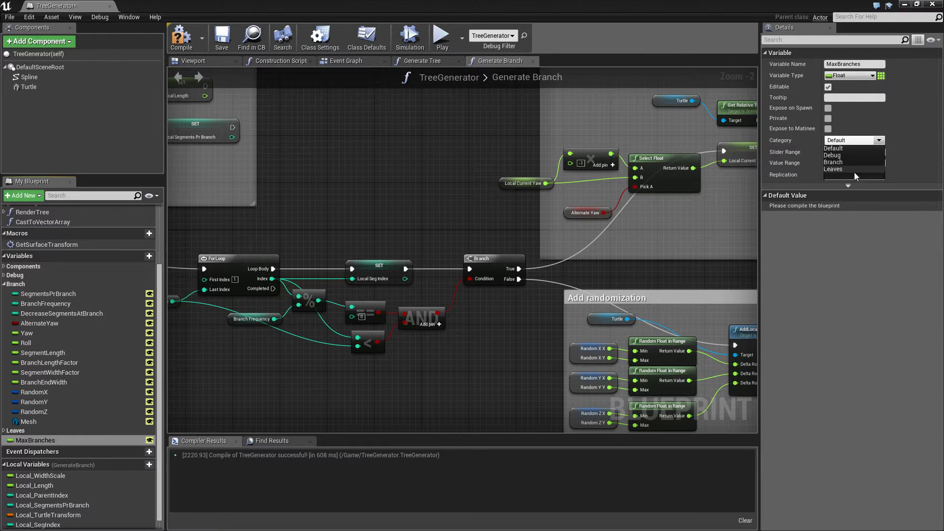
left_click(842, 164)
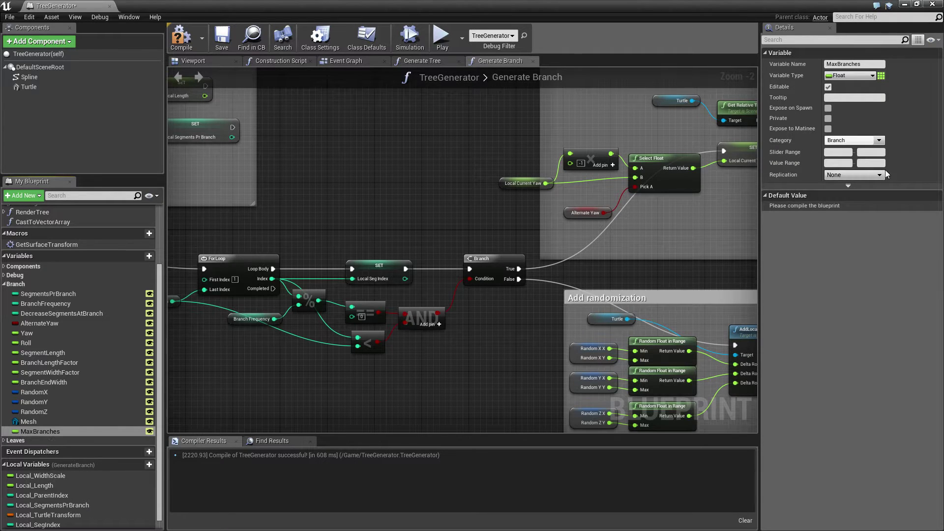
Move MaxBranches up just above AlternateYaw and make its type Integer
double_click(38, 435)
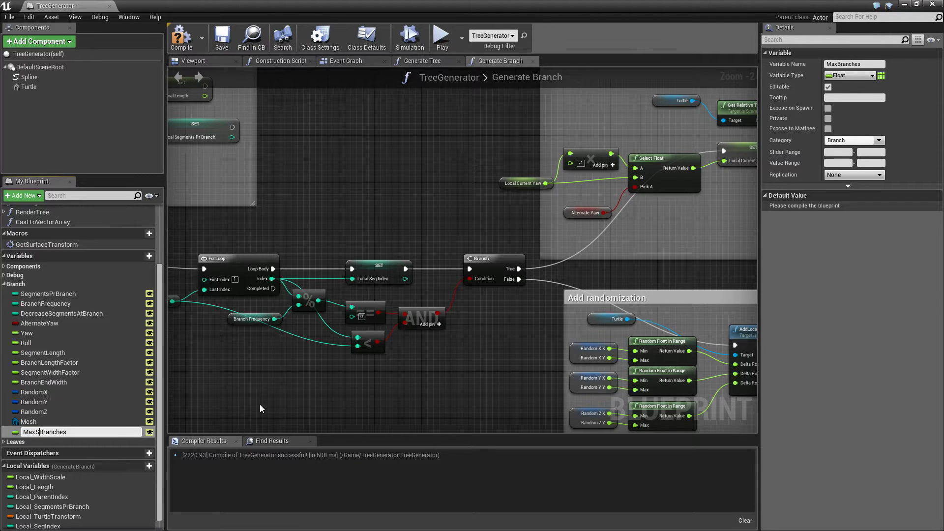
key("Return")
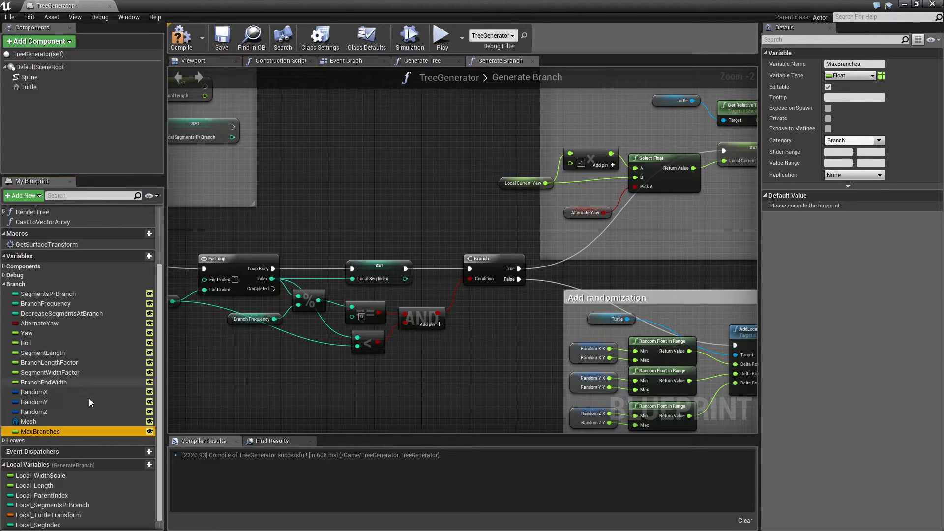
mouse_move(32, 434)
left_mouse_down()
mouse_move(18, 334)
mouse_move(39, 333)
mouse_move(27, 323)
left_mouse_up()
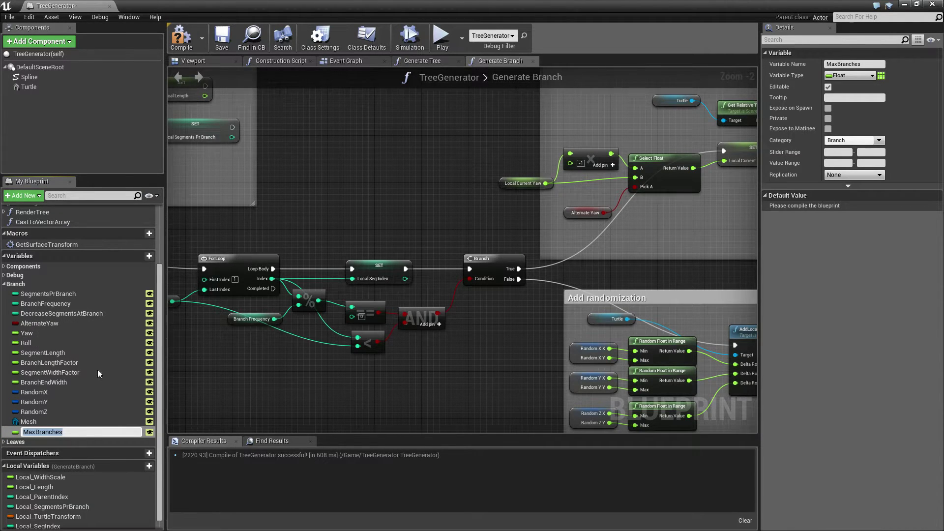
left_click(873, 76)
left_click(827, 124)
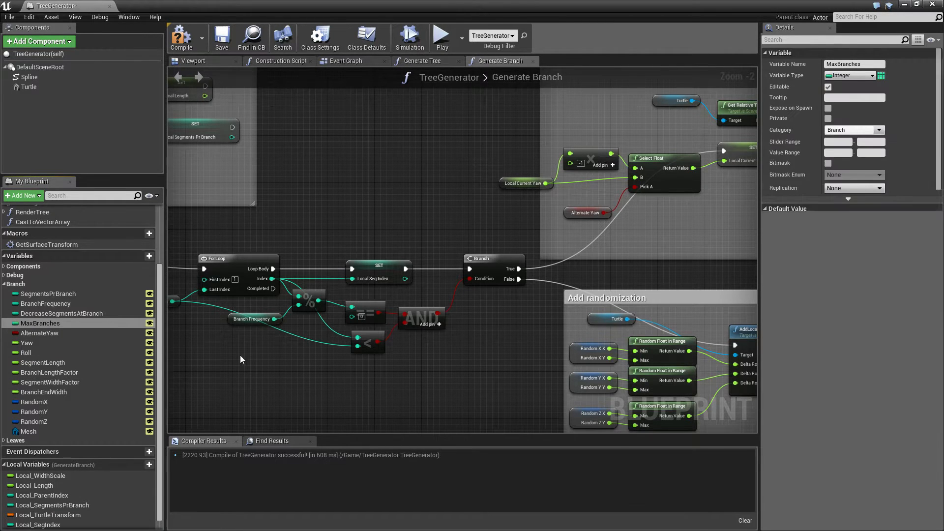
mouse_move(262, 371)
right_mouse_down()
mouse_move(652, 323)
mouse_move(752, 383)
right_mouse_up()
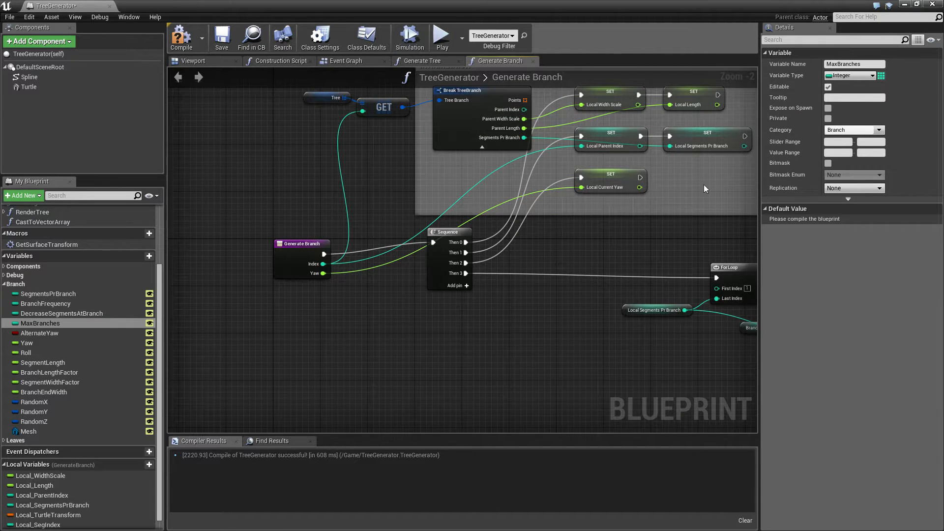
Add a third Integer input (New Param) to Generate Branch from its call node in Generate Tree
left_click(435, 63)
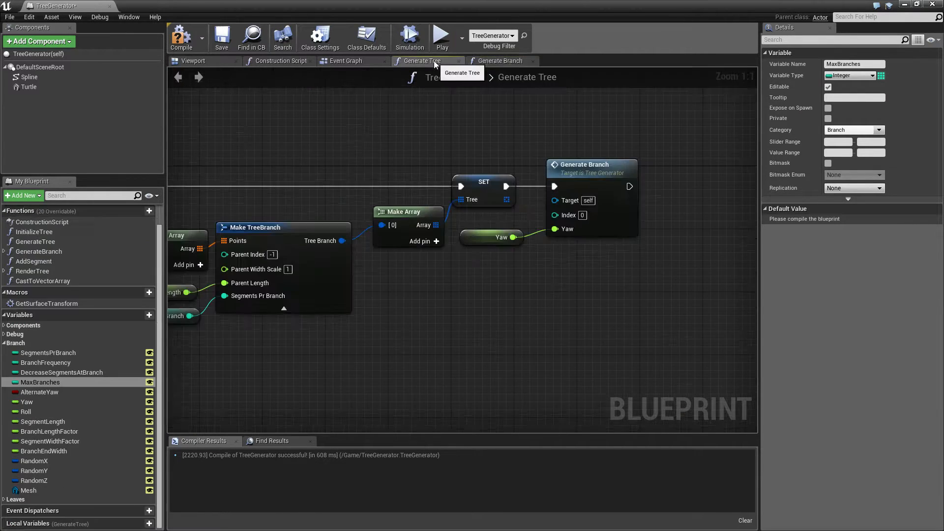
left_click(586, 167)
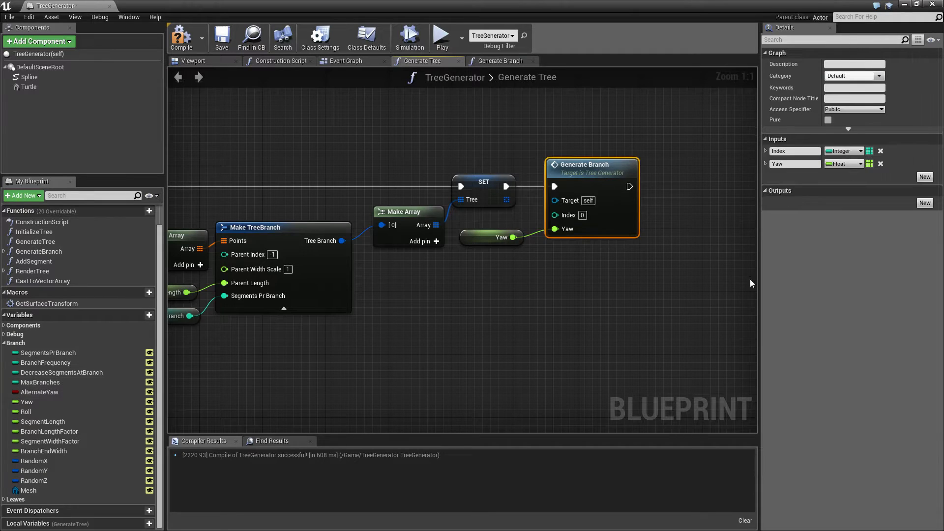
left_click(926, 177)
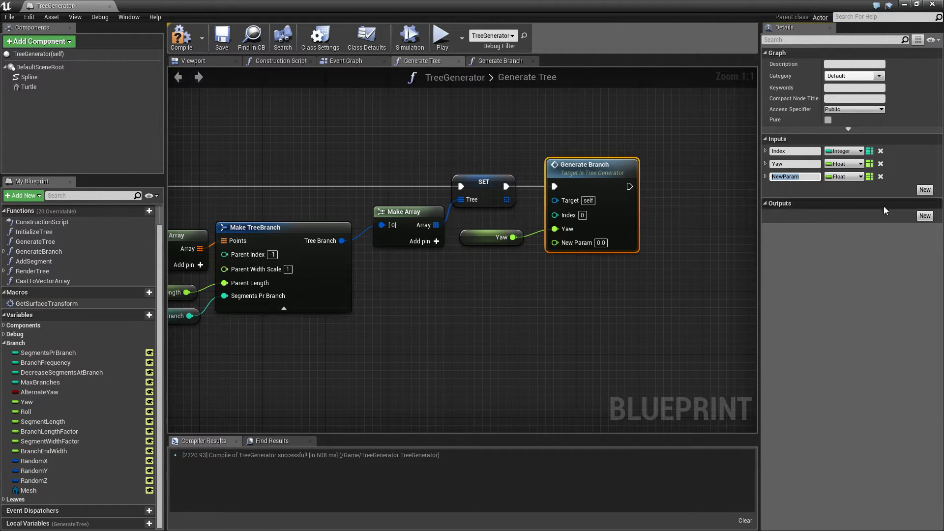
left_click(856, 176)
left_click(815, 219)
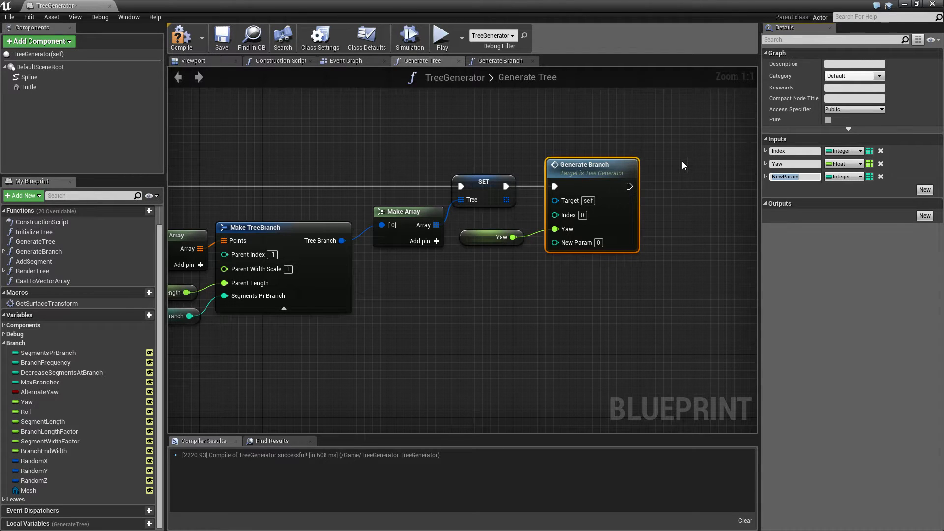
left_click(490, 62)
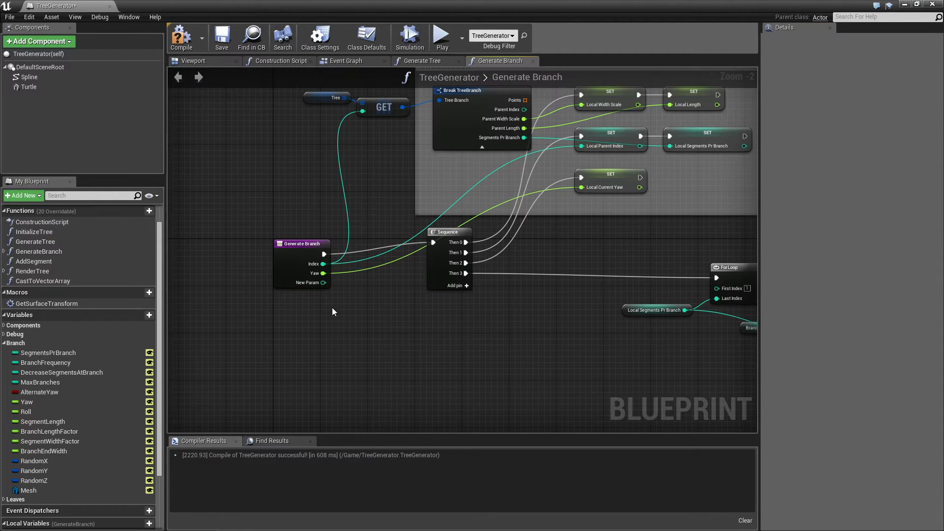
left_click(32, 383)
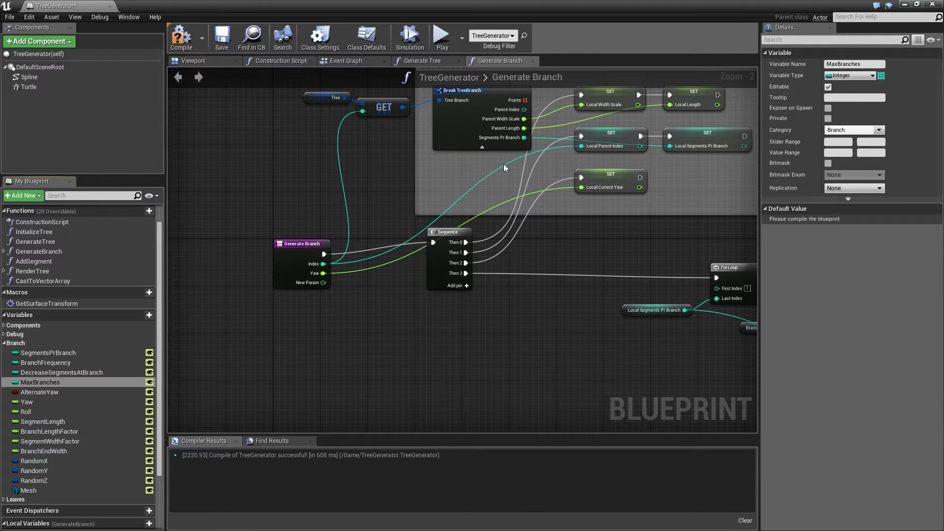
double_click(300, 5)
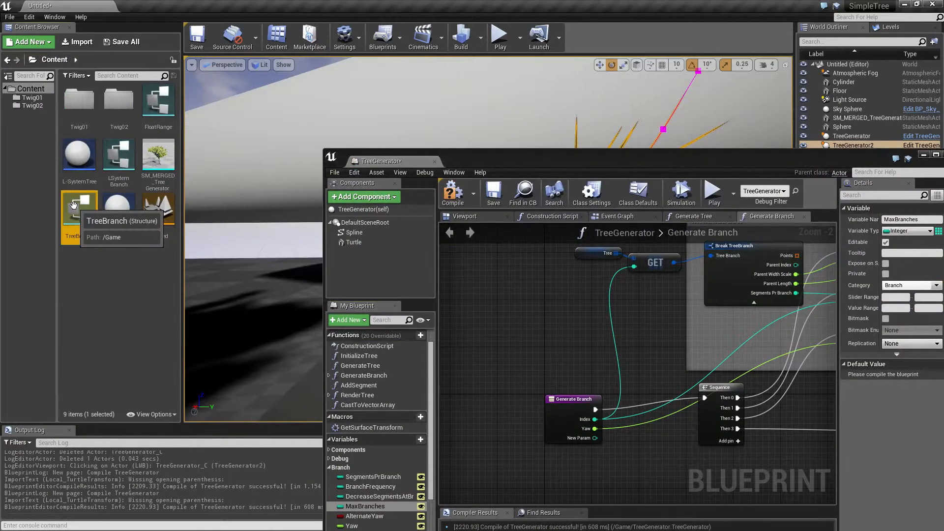
double_click(74, 205)
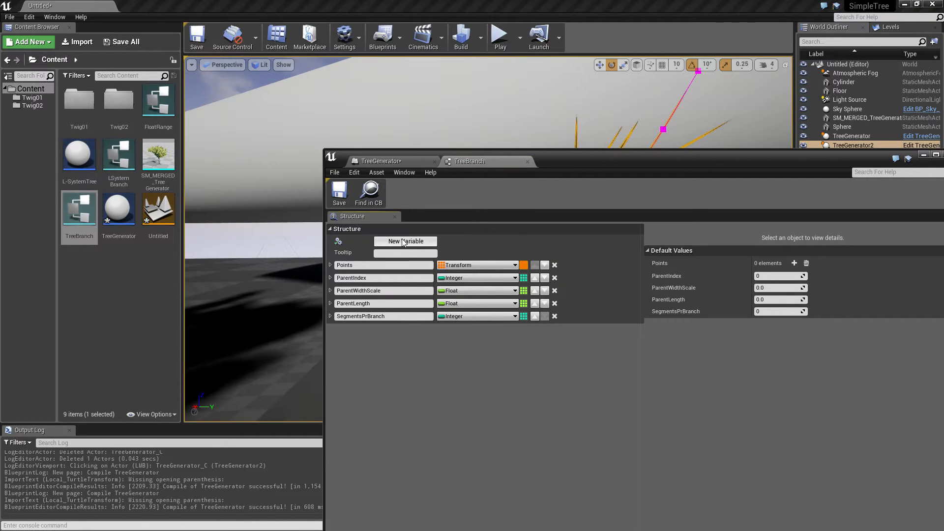
left_click(528, 161)
mouse_move(540, 164)
left_mouse_down()
mouse_move(466, 116)
mouse_move(527, 52)
left_mouse_up()
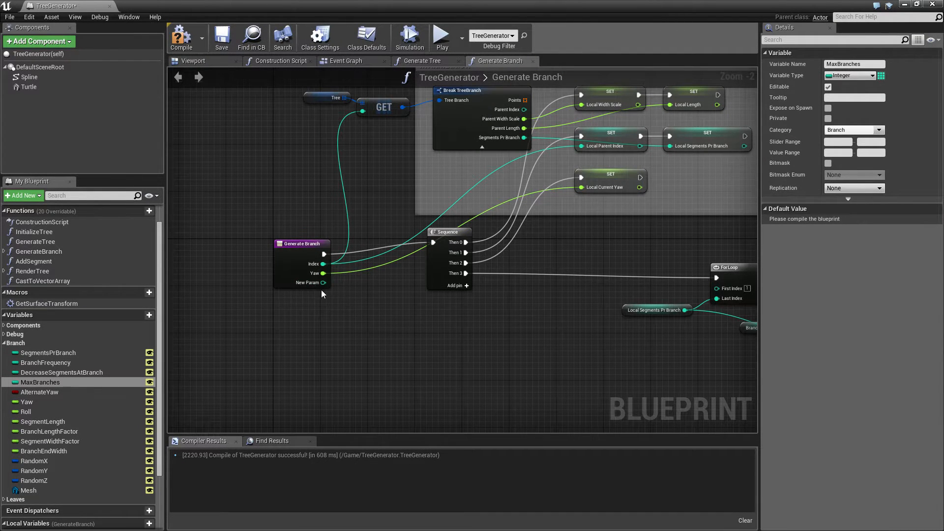
Rename Generate Branch's NewParam input to BranchLevel in the function's Inputs details
left_click(415, 64)
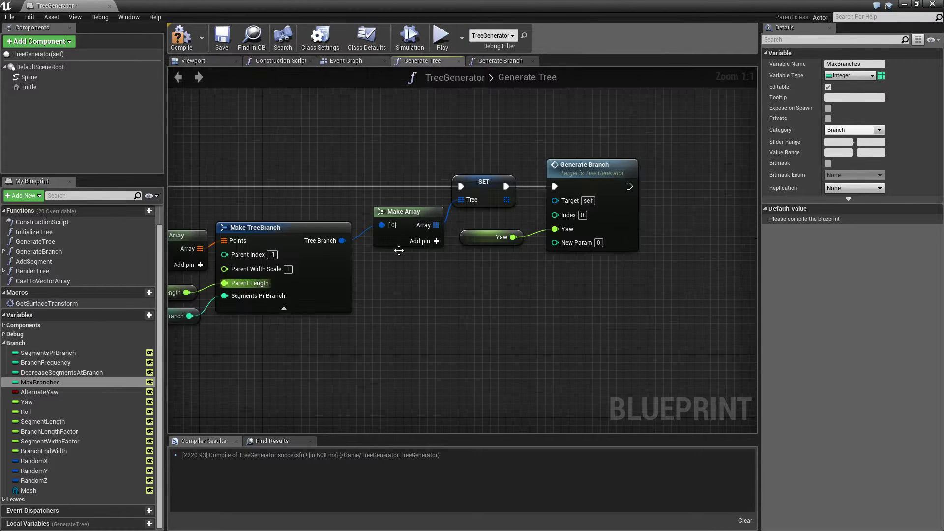
left_click(497, 62)
left_click(301, 245)
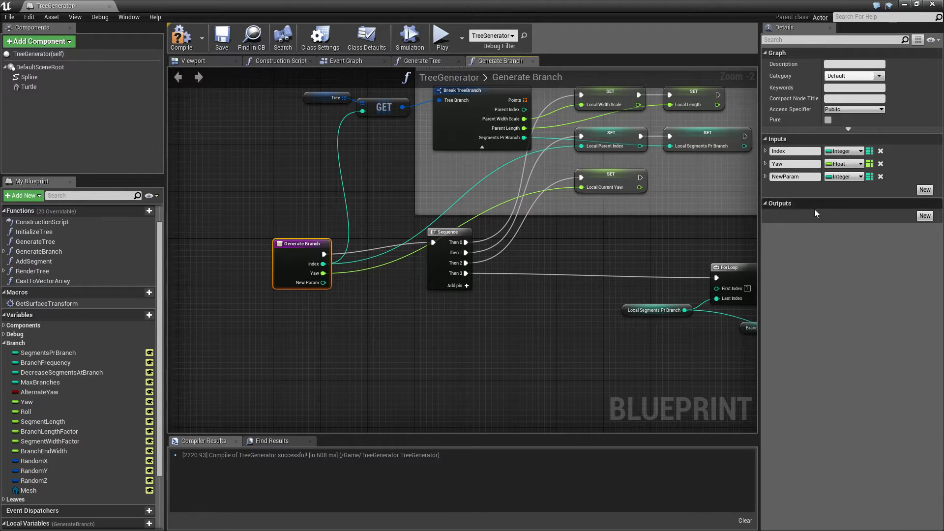
left_click(787, 177)
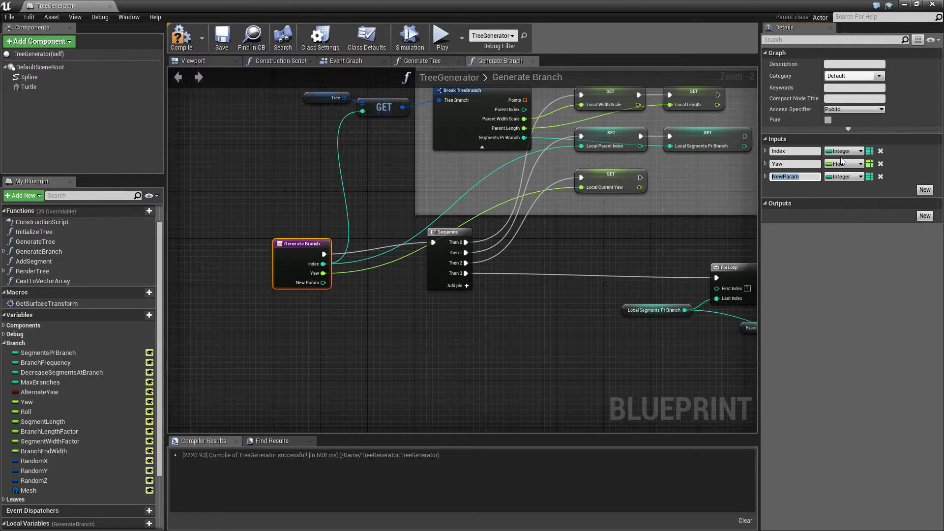
type("BranchLevel")
key("Return")
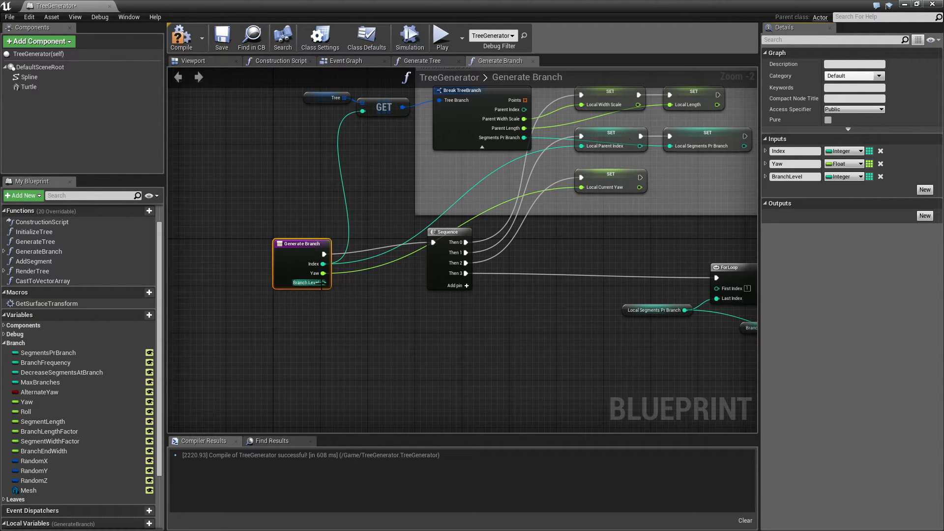
Promote Branch Level to local variable Local_BranchLevel and chain its setter after the Local Current Yaw setter
left_click_drag(323, 282, 422, 313)
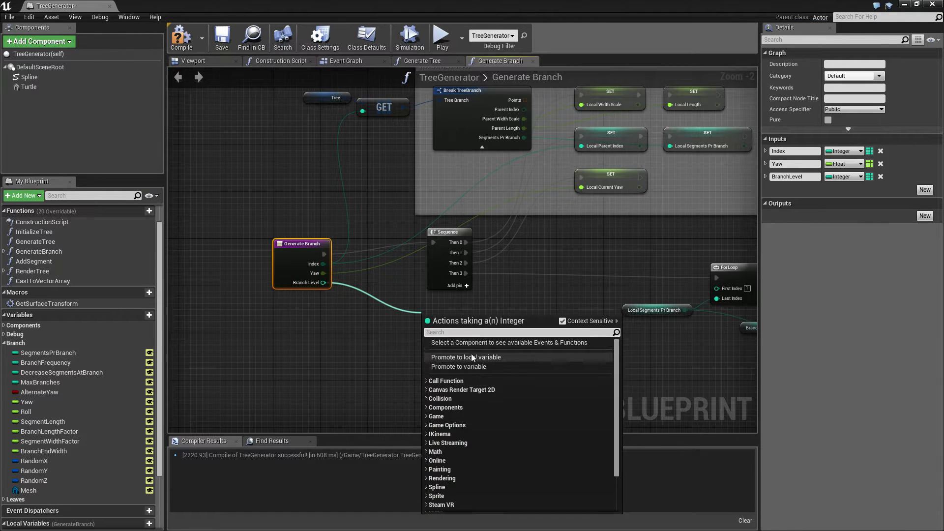
left_click(471, 358)
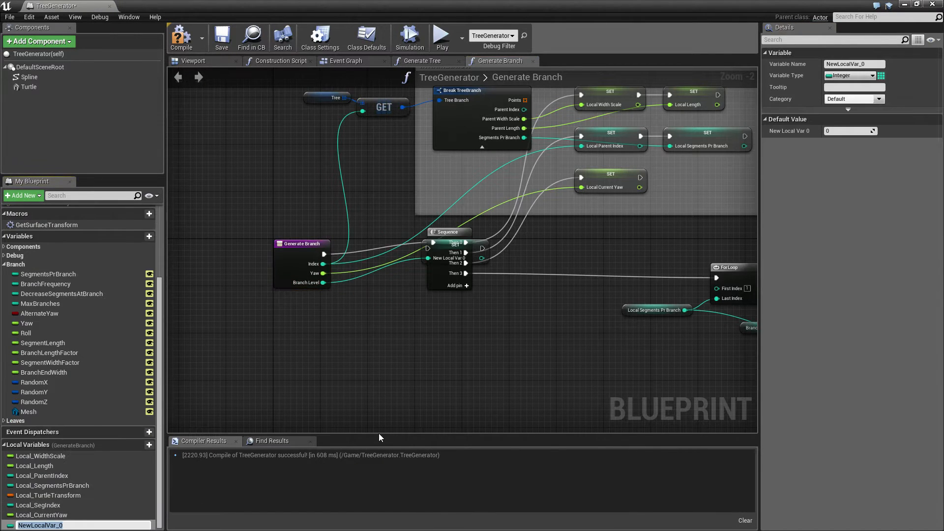
type("Local_BranchLevel")
key("Return")
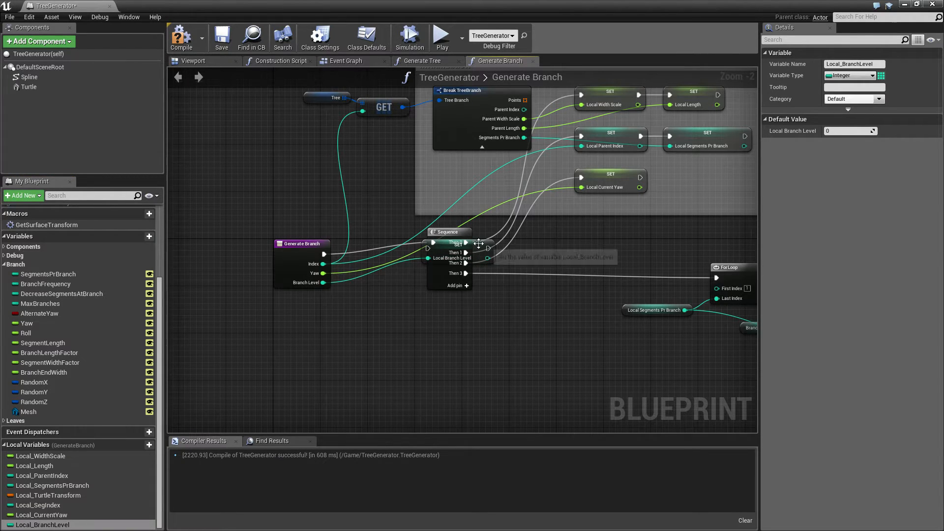
left_click_drag(480, 241, 716, 171)
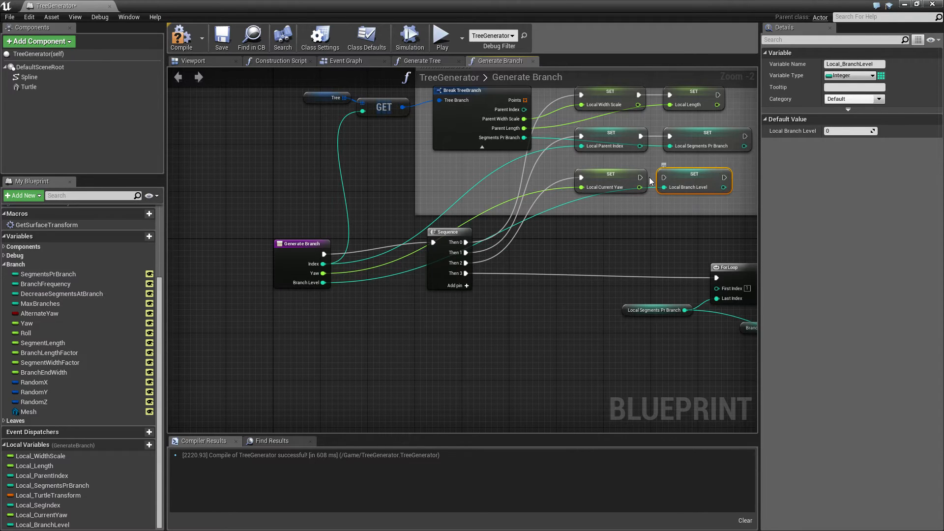
left_click_drag(640, 178, 668, 184)
right_click_drag(673, 218, 435, 371)
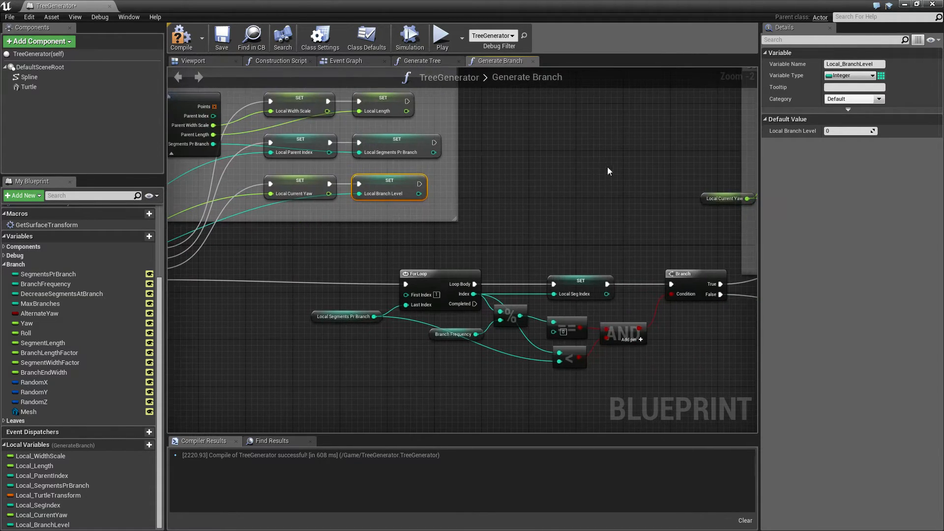
Feed Local_BranchLevel + 1 into the recursive Generate Branch call's Branch Level pin
right_click_drag(611, 178, 296, 281)
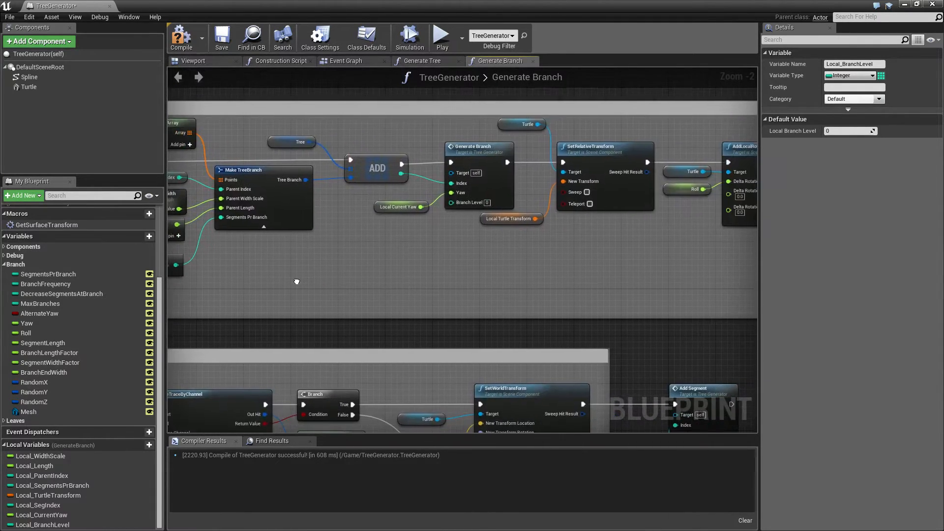
right_click_drag(297, 281, 448, 273)
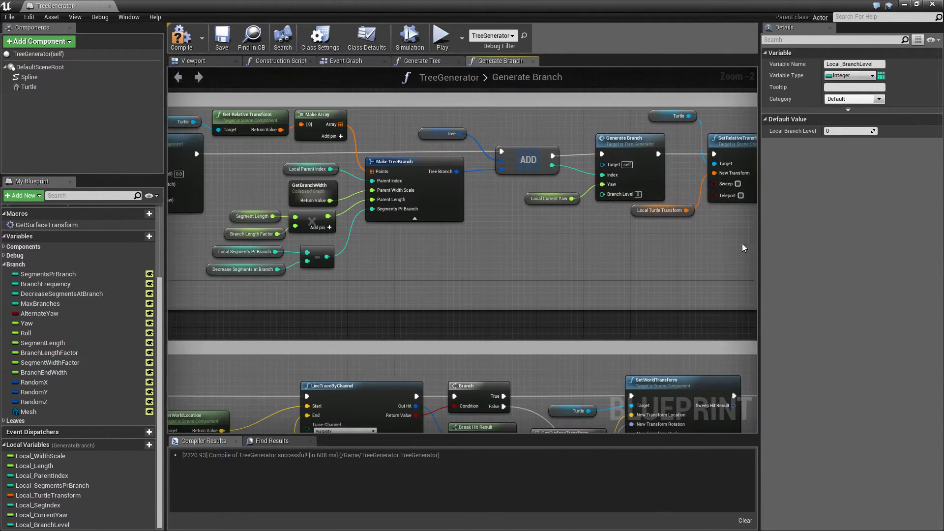
left_click_drag(42, 525, 490, 233)
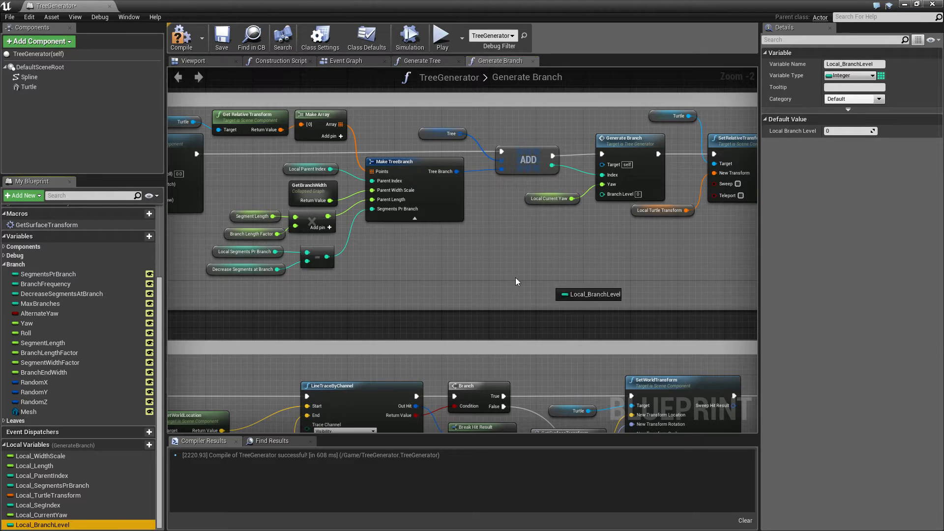
left_click(514, 240)
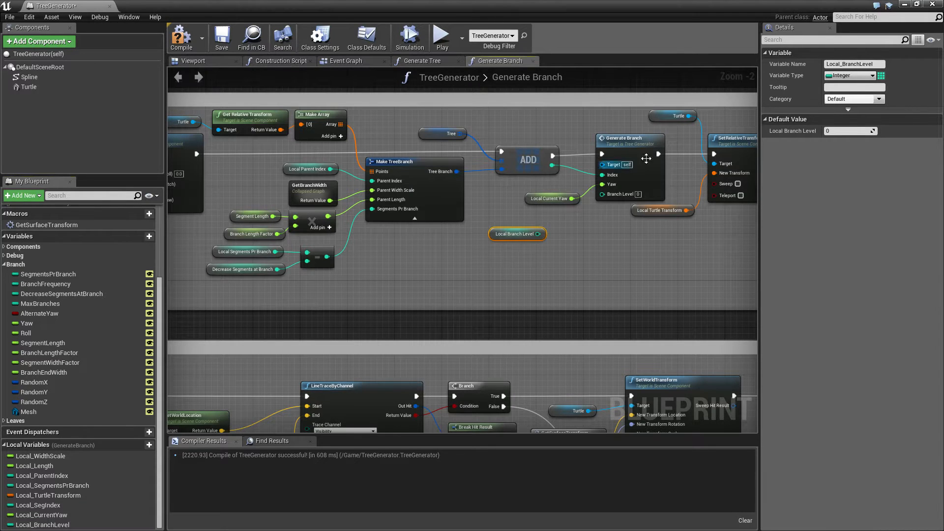
left_click_drag(538, 234, 561, 231)
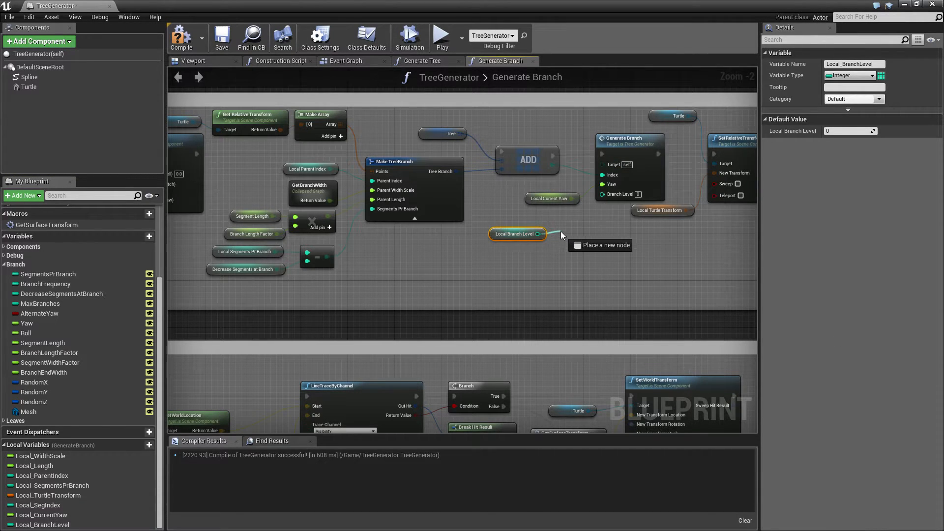
type("+")
left_click(612, 288)
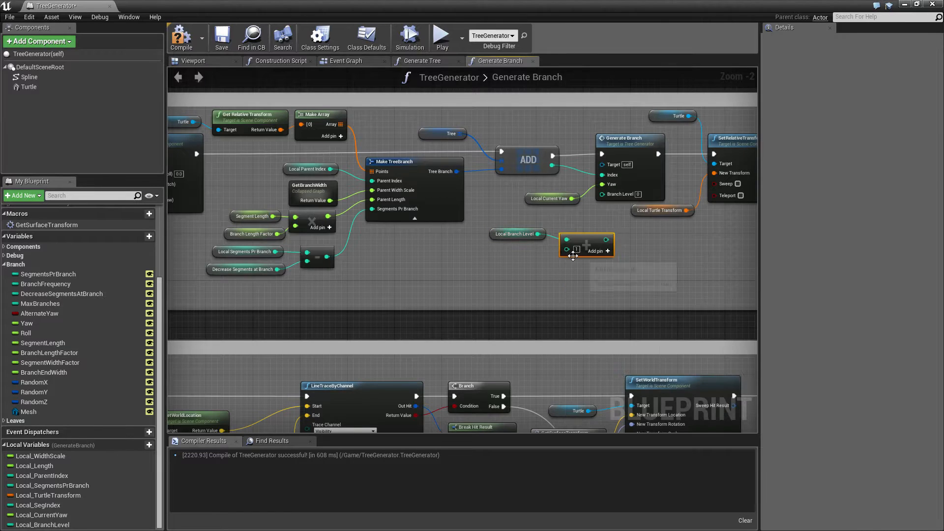
left_click_drag(607, 239, 602, 193)
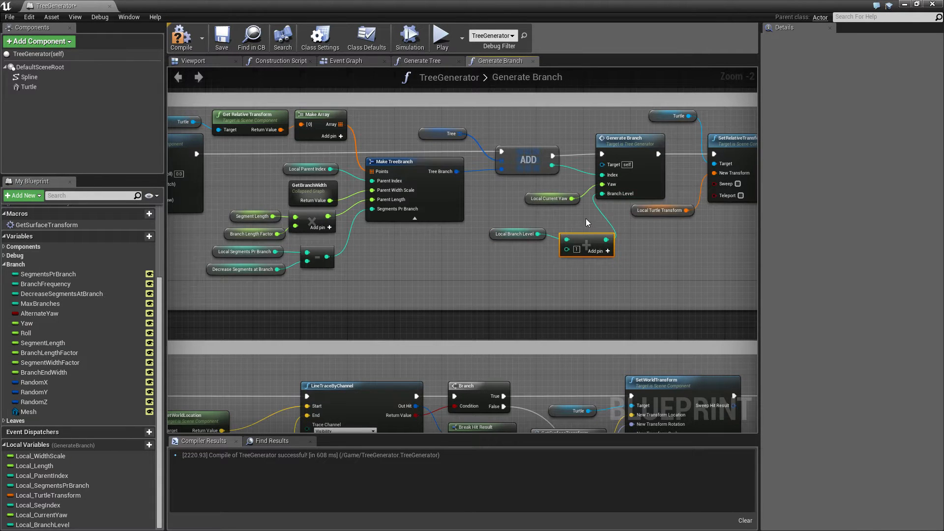
left_click_drag(588, 236, 570, 220)
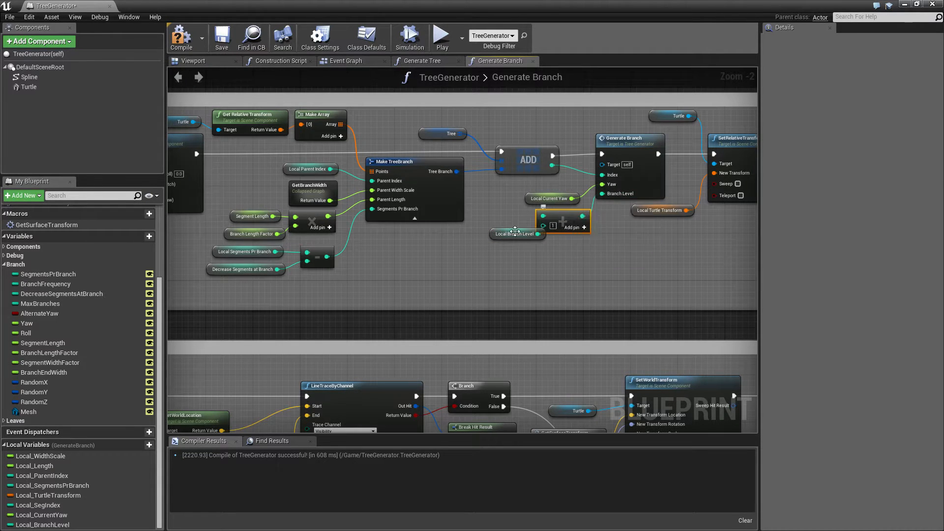
left_click_drag(502, 233, 479, 233)
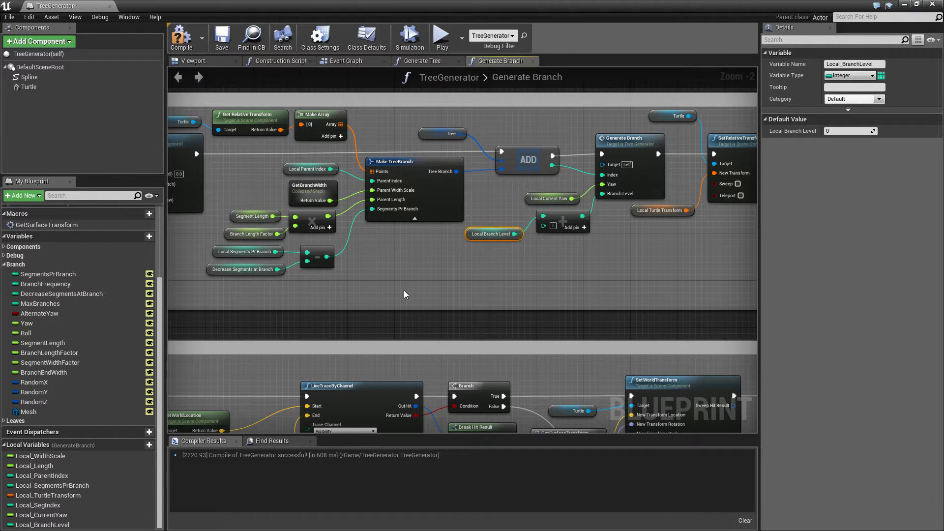
right_click_drag(396, 293, 428, 365)
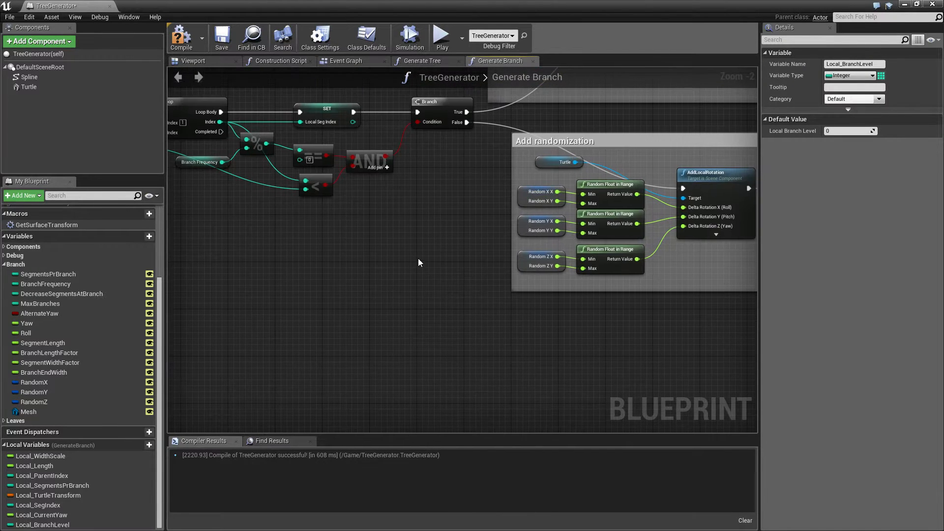
Add a Local_BranchLevel getter below the loop with an integer <= comparison from it
mouse_move(419, 263)
right_mouse_down()
mouse_move(565, 395)
mouse_move(661, 237)
right_mouse_up()
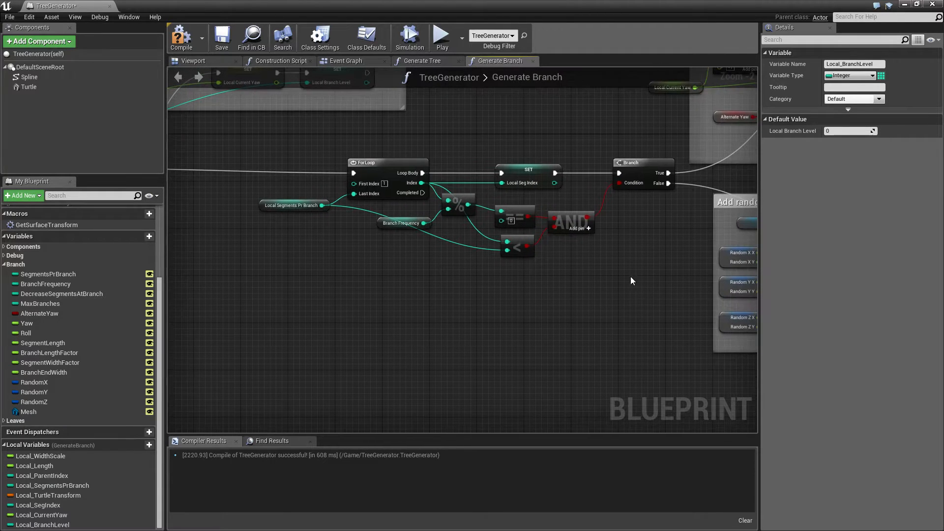
mouse_move(607, 158)
right_mouse_down()
mouse_move(371, 243)
mouse_move(379, 320)
right_mouse_up()
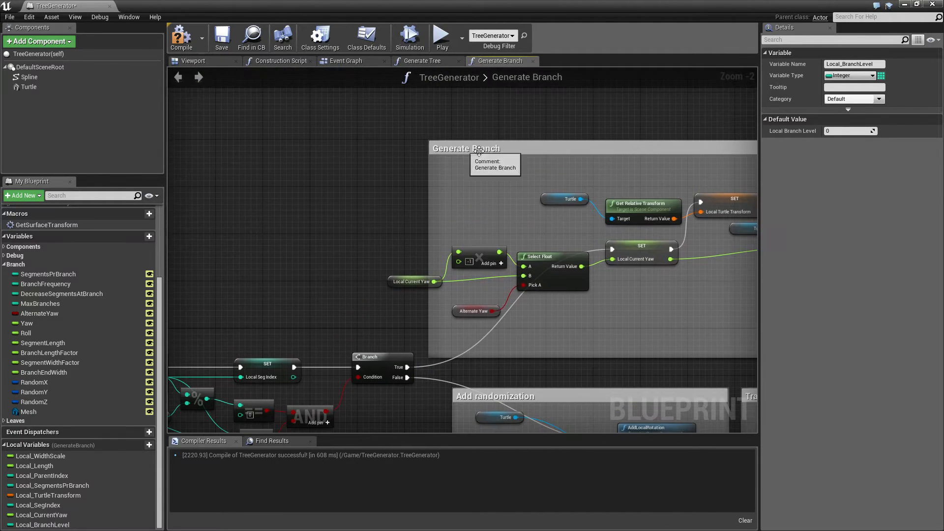
right_click_drag(286, 334, 493, 157)
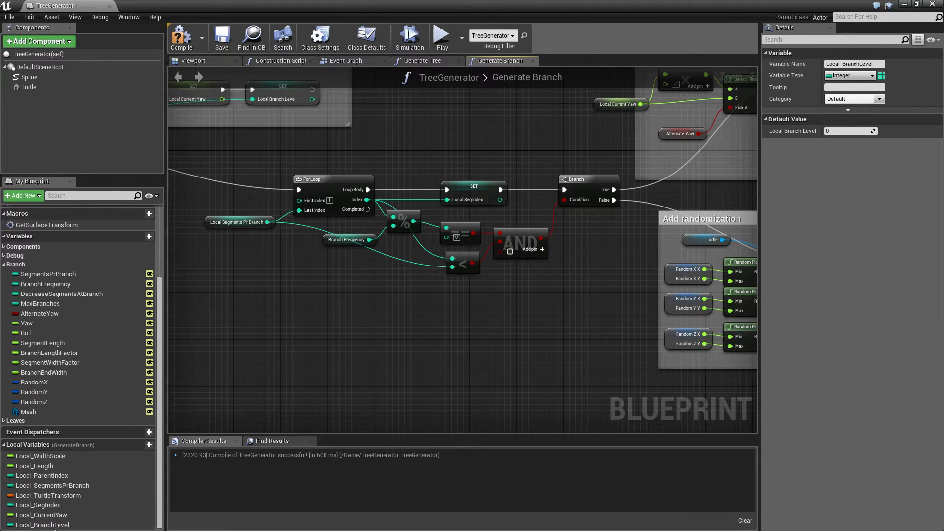
left_click_drag(24, 525, 383, 293)
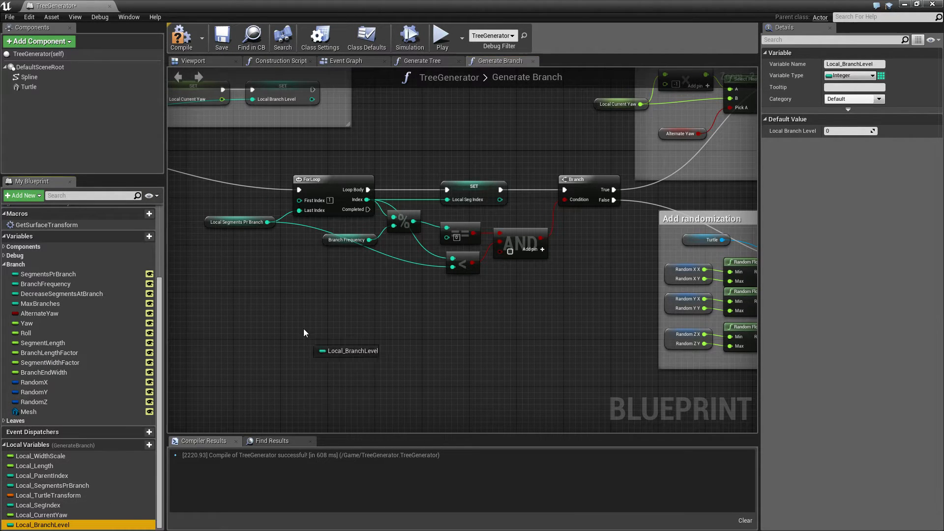
left_click(400, 296)
left_click_drag(429, 293, 448, 297)
type("<")
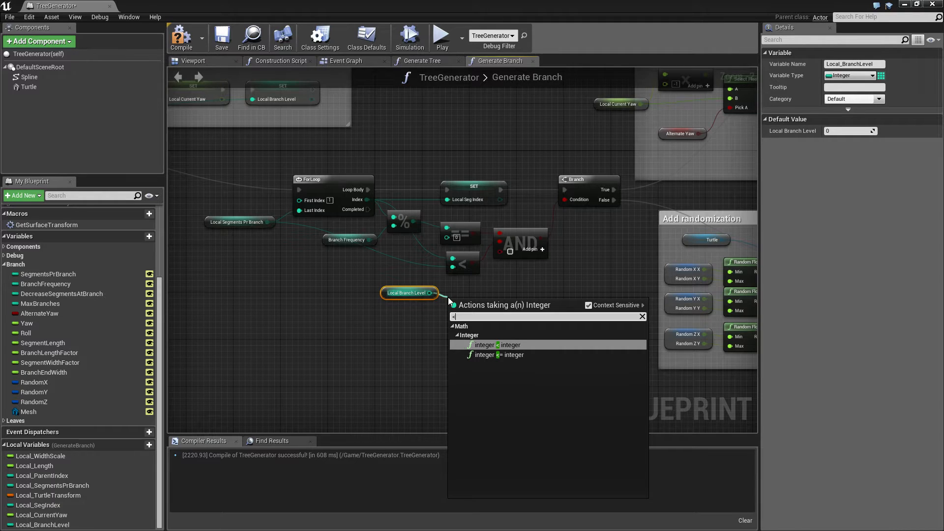
type("=")
key("Return")
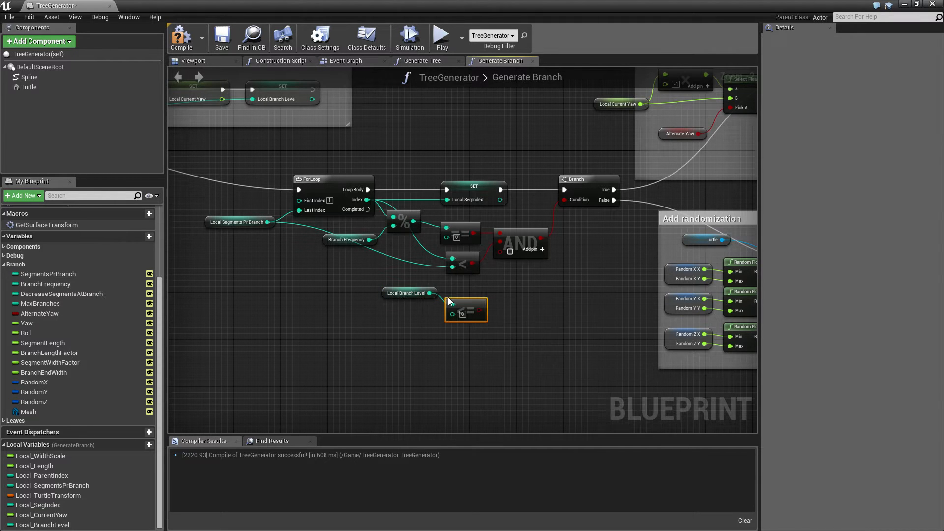
Wire a MaxBranches getter into the comparison's second input and tidy the check nodes
mouse_move(44, 303)
left_mouse_down()
mouse_move(453, 317)
mouse_move(500, 251)
left_mouse_up()
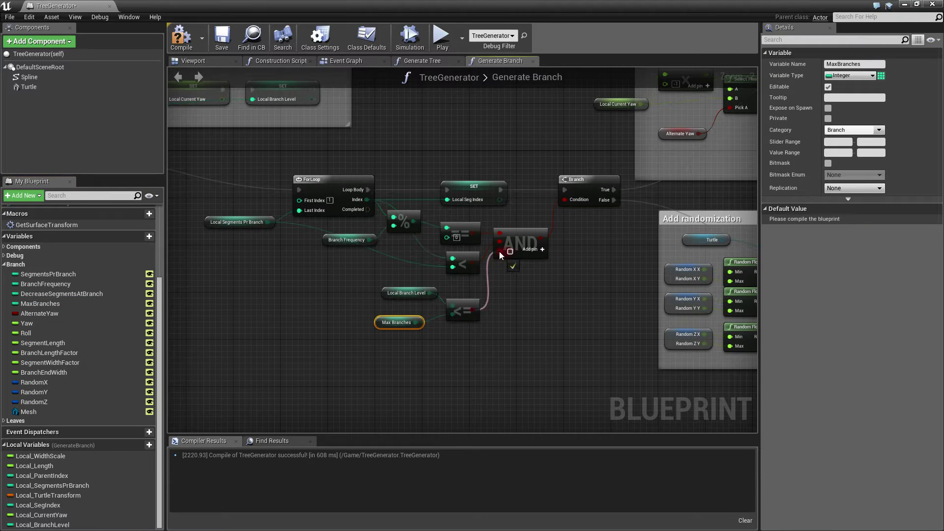
left_click(467, 301)
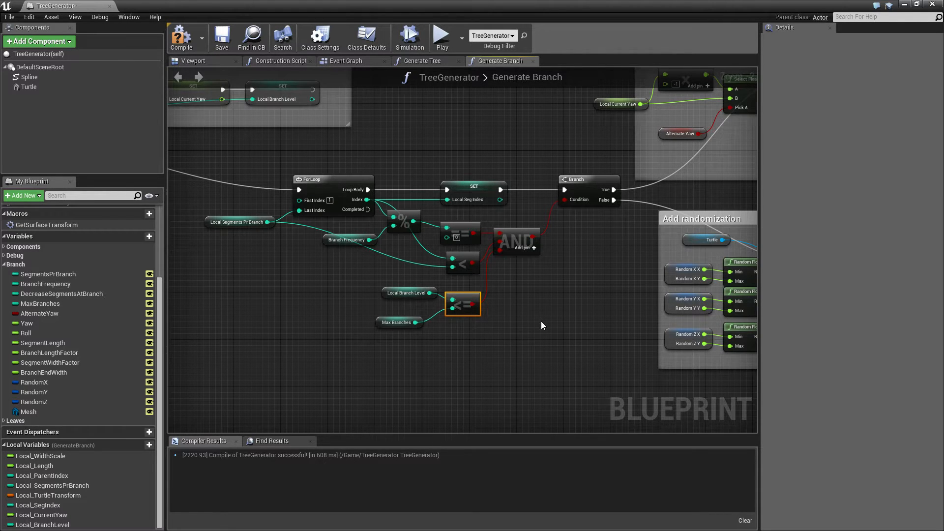
left_click_drag(386, 293, 380, 293)
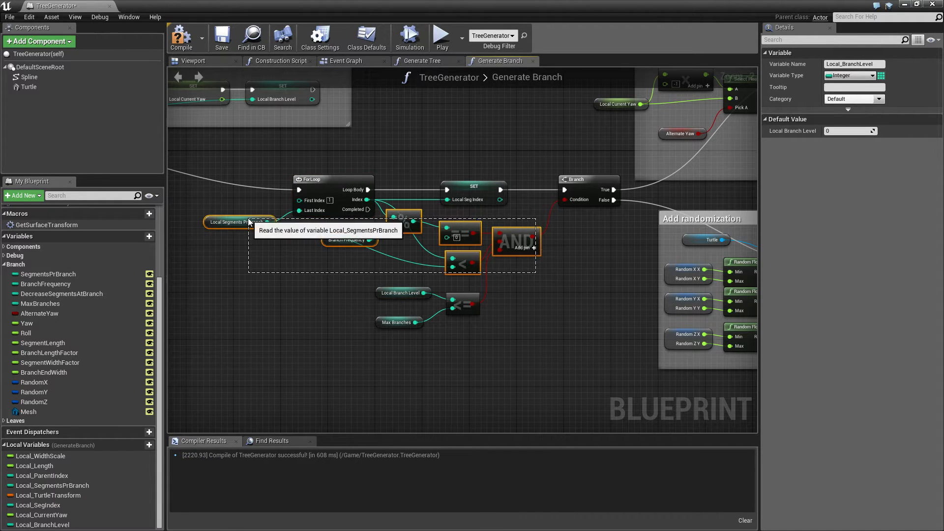
left_click_drag(524, 265, 255, 217)
left_click(403, 304)
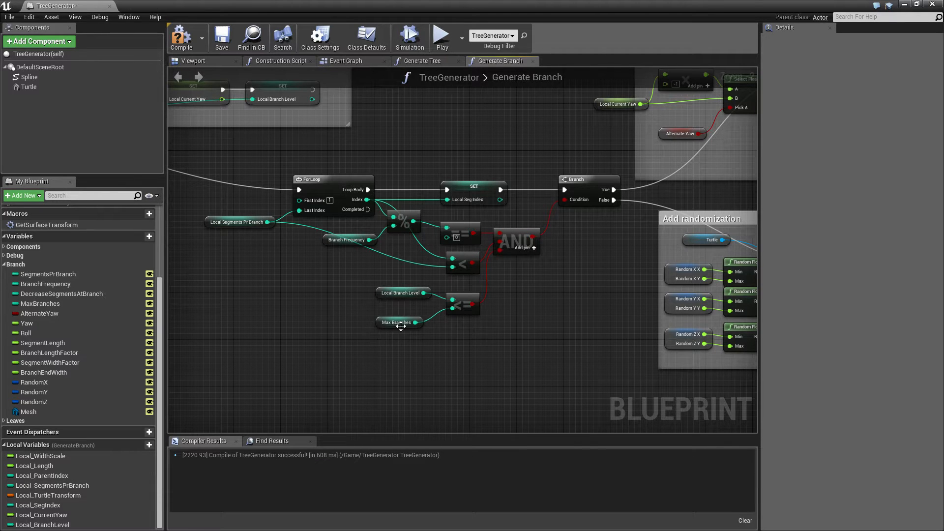
Route Max Branches through a Select Int node feeding the <= comparison
mouse_move(376, 323)
left_mouse_down()
mouse_move(306, 334)
mouse_move(398, 340)
left_mouse_up()
type("select")
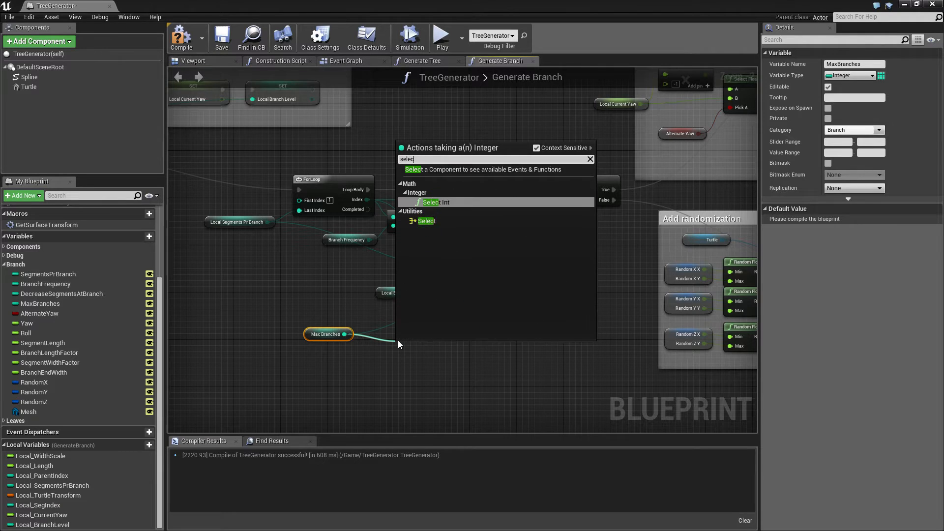
key("Up")
key("Return")
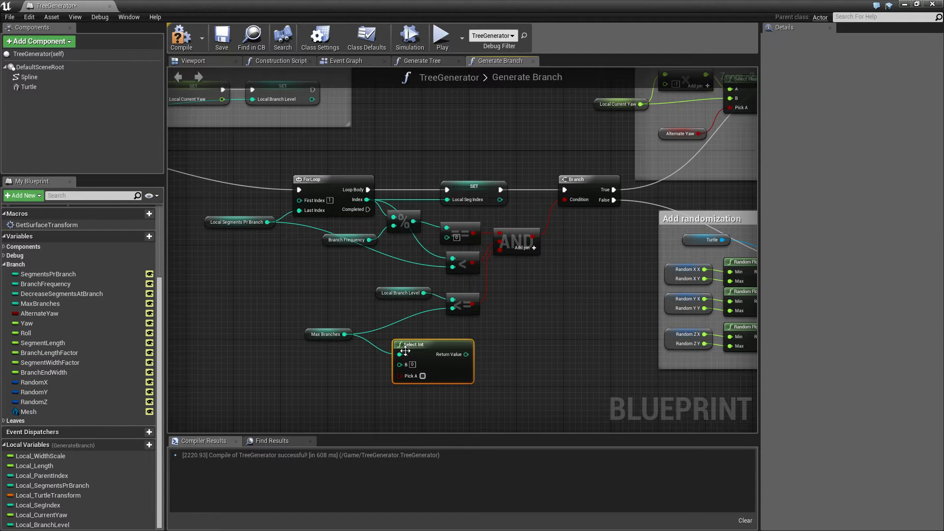
mouse_move(416, 349)
left_mouse_down()
mouse_move(413, 334)
mouse_move(453, 310)
left_mouse_up()
left_click_drag(391, 335, 385, 324)
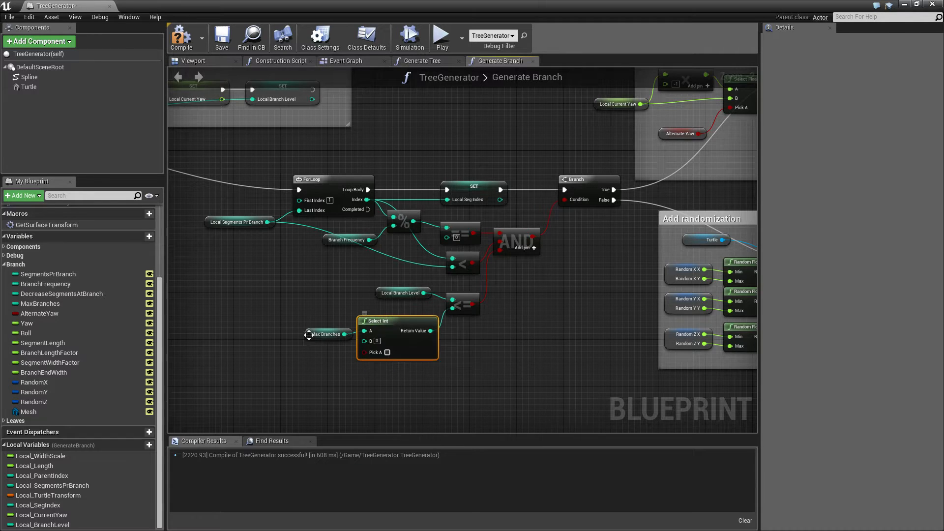
mouse_move(307, 335)
left_mouse_down()
mouse_move(281, 325)
mouse_move(253, 332)
mouse_move(306, 348)
left_mouse_up()
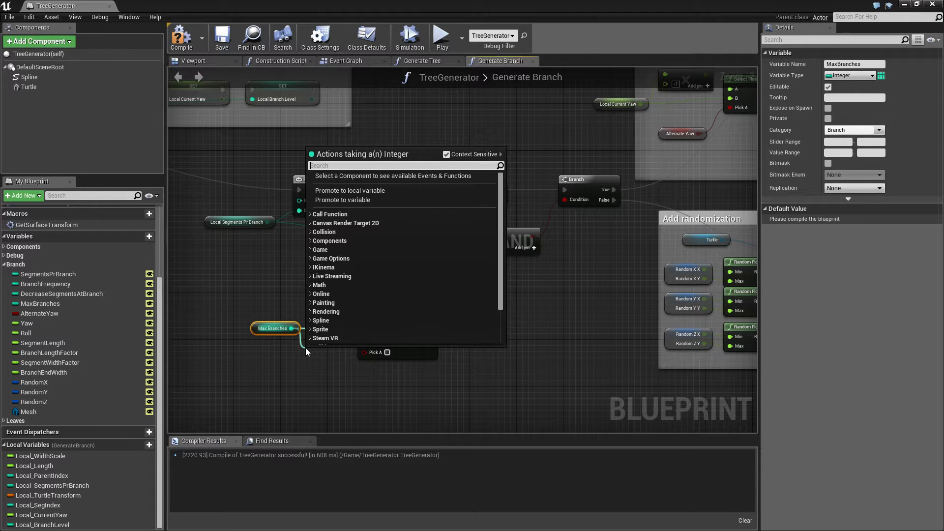
type("<")
Drive Pick A with Max Branches > 0 so it falls back to 500, then compile TreeGenerator
key("BackSpace")
type("<<")
key("BackSpace")
key("BackSpace")
type(">")
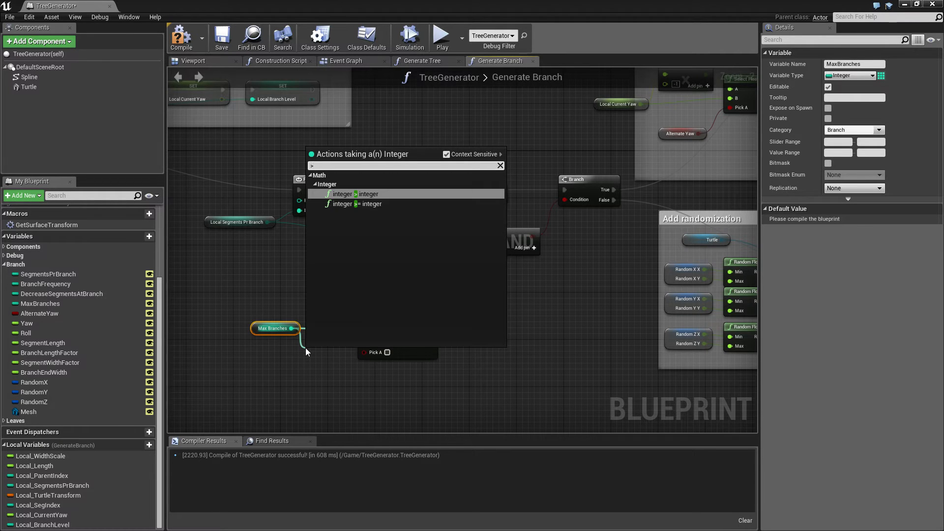
key("Return")
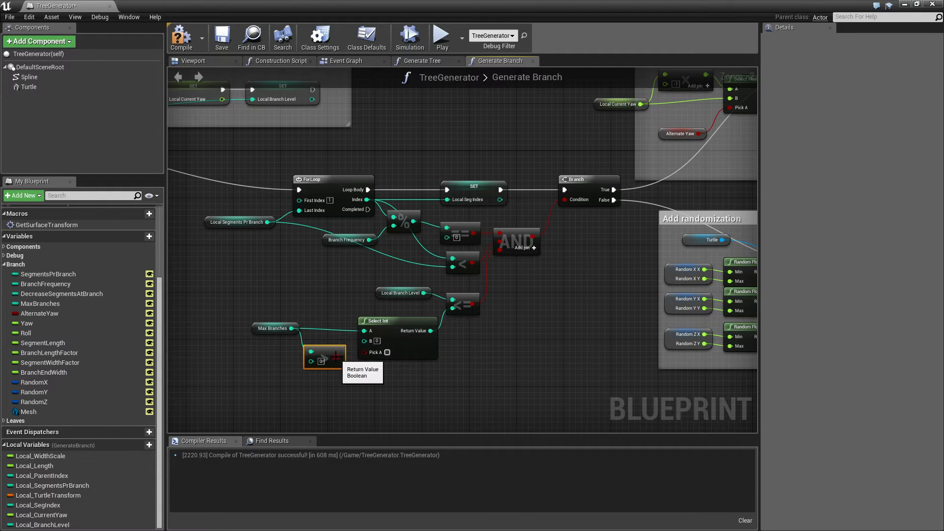
left_click_drag(339, 357, 364, 352)
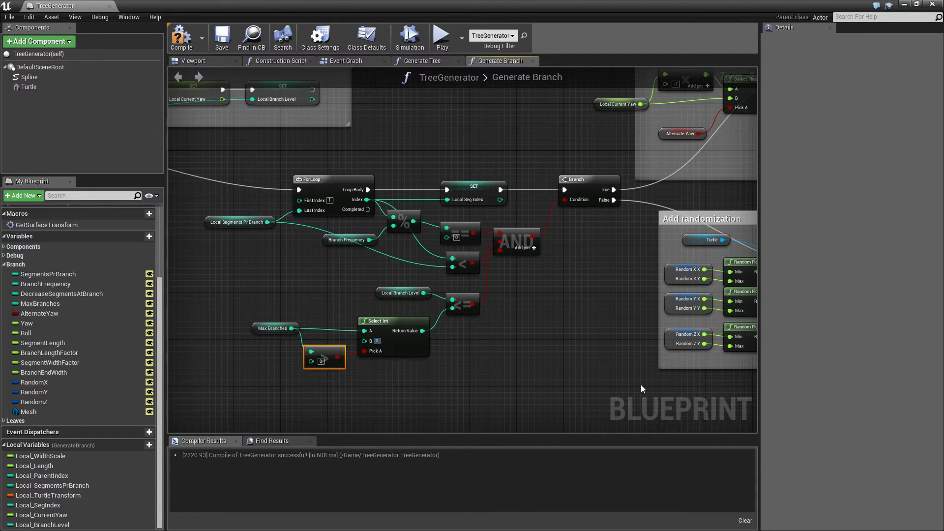
type("500")
left_click_drag(253, 291, 473, 376)
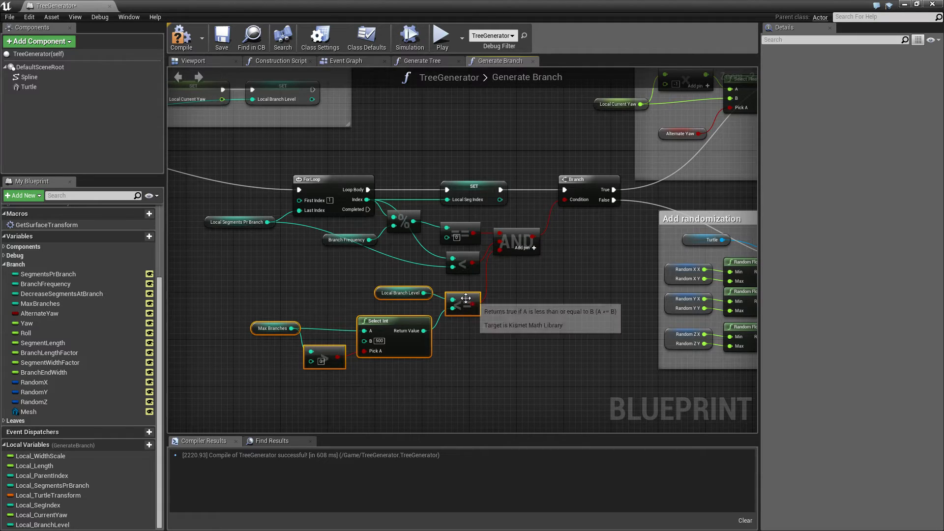
left_click_drag(465, 300, 464, 295)
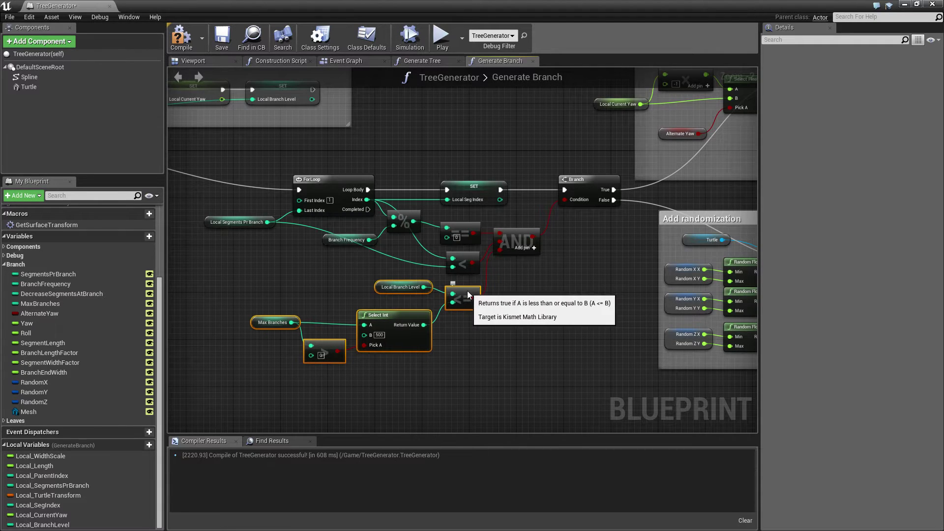
left_click(489, 369)
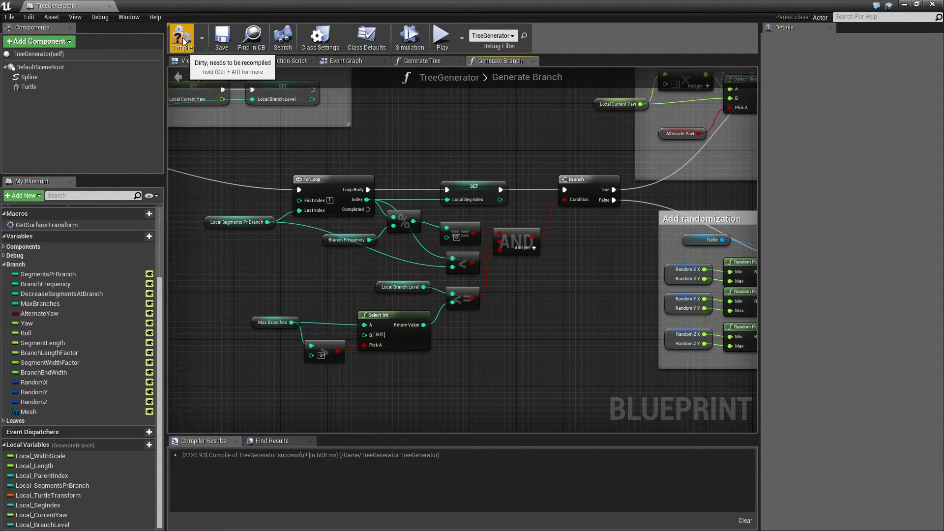
key("F7")
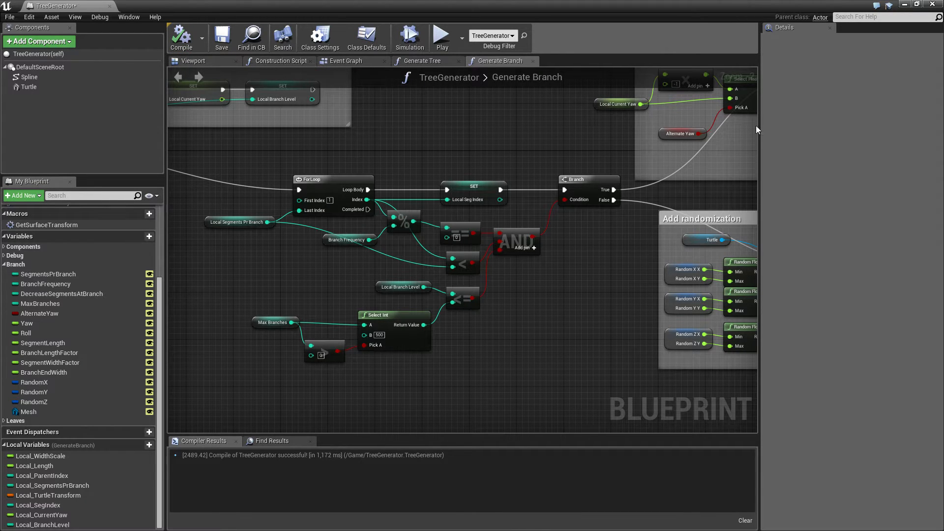
Set TreeGenerator2's Max Branches to 1 in the level Details
left_click(910, 5)
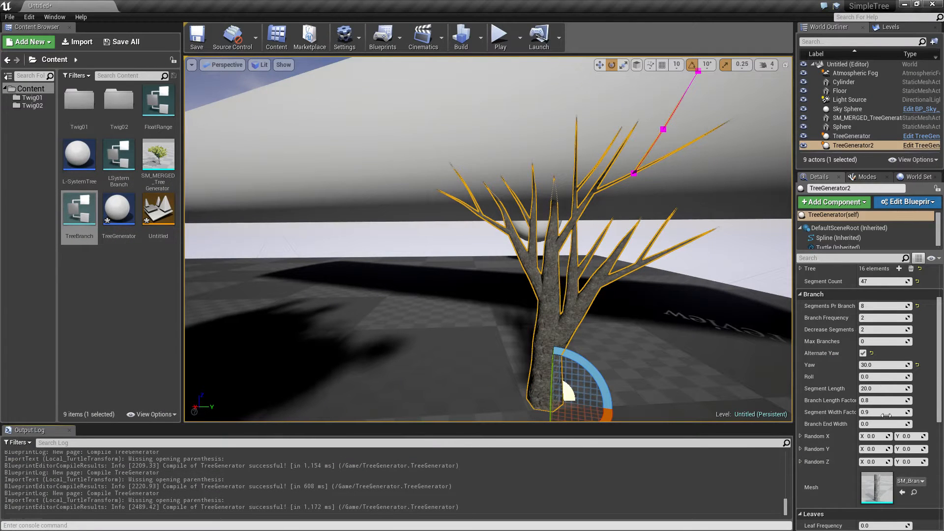
left_click(884, 341)
type("1")
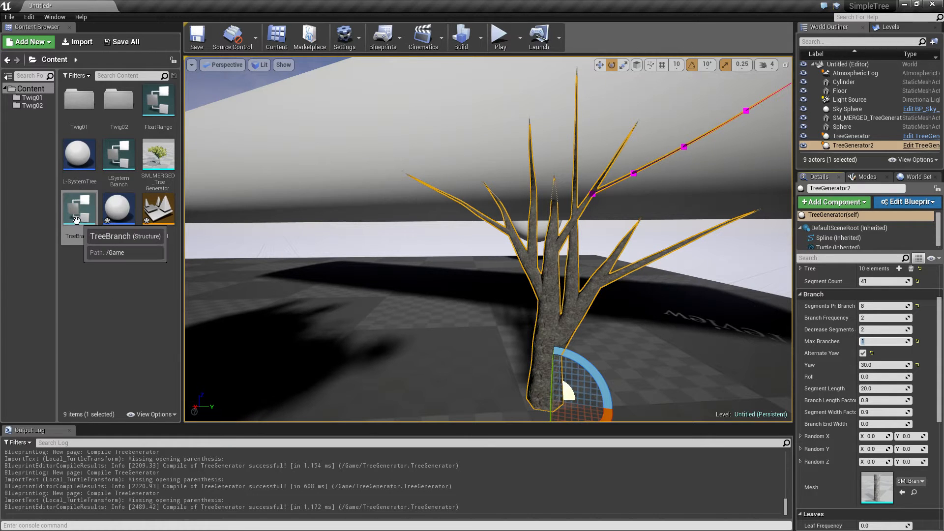
left_click(117, 224)
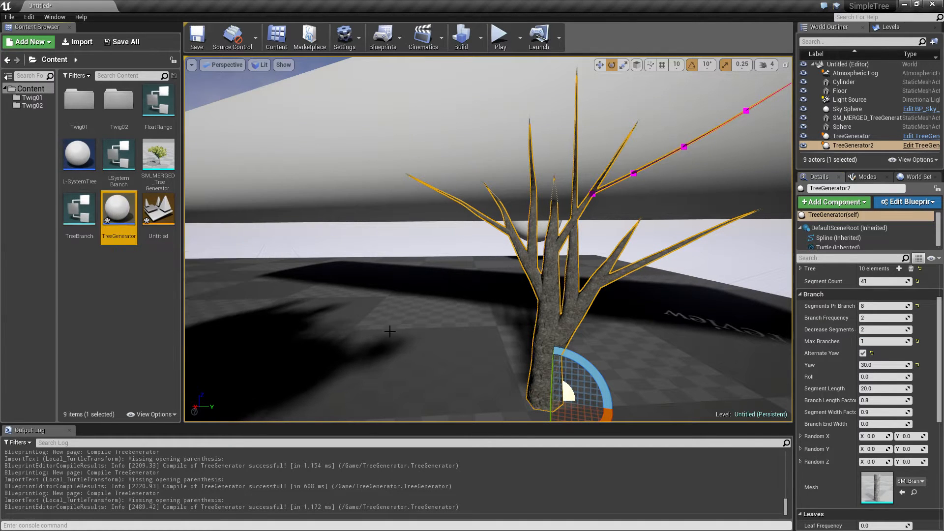
Set the trunk's Generate Branch call Branch Level to 1 in Generate Tree and recompile
double_click(118, 231)
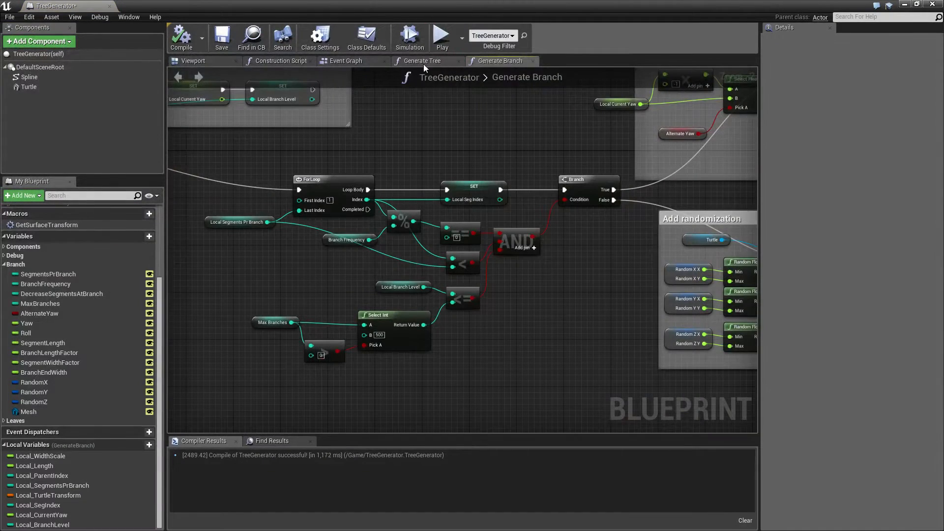
left_click(415, 62)
left_click(603, 242)
type("1")
key("Return")
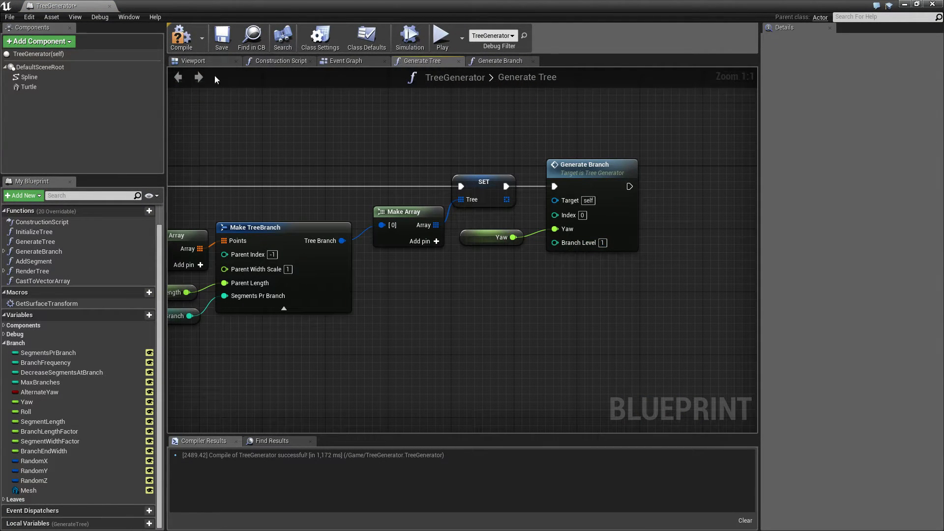
left_click(181, 36)
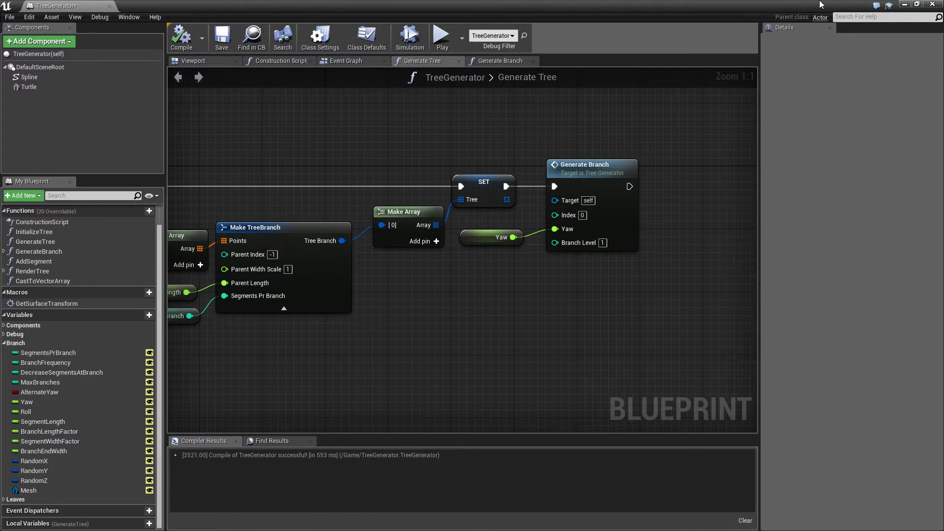
Back in the level, set the tree's Segments Pr Branch to 10
left_click(905, 6)
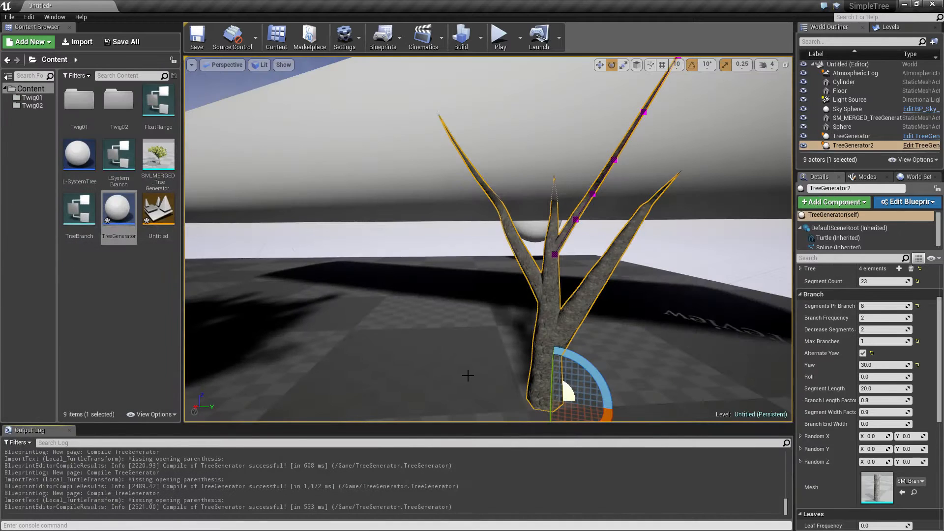
right_click_drag(469, 376, 512, 260)
type("10")
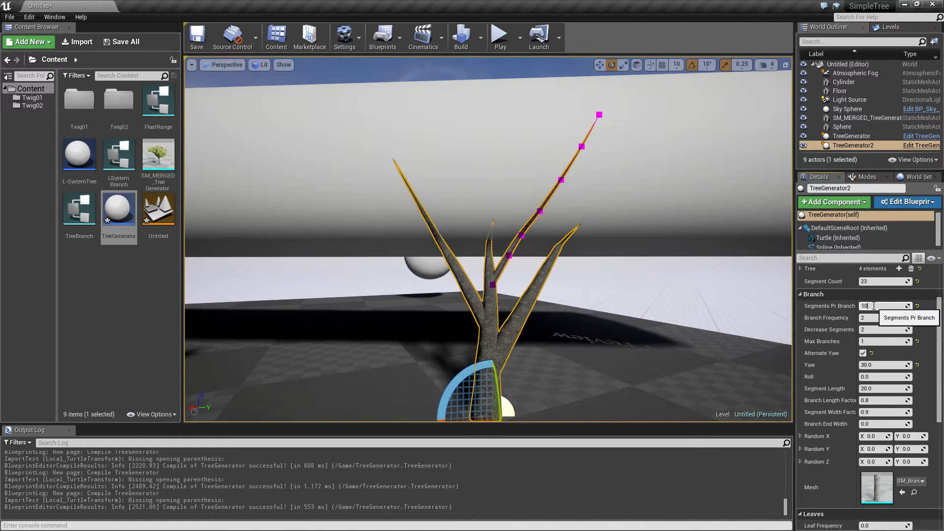
key("Return")
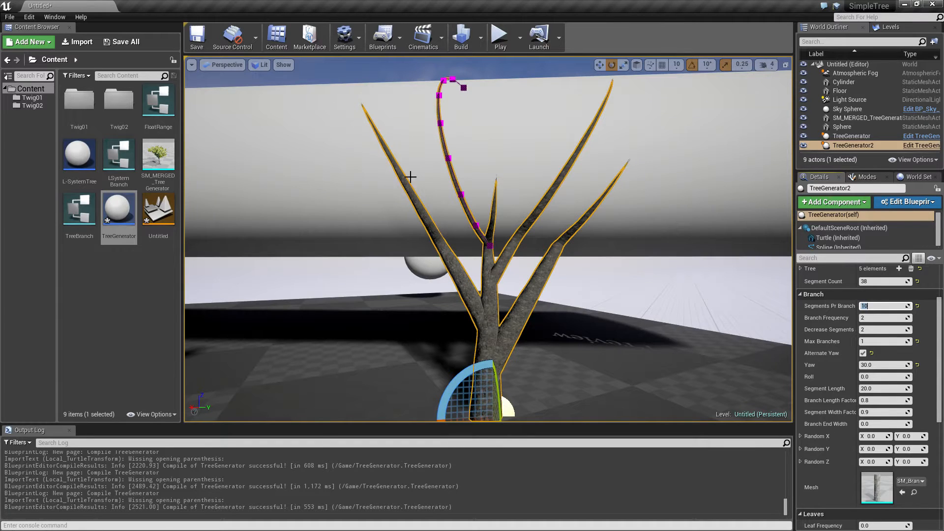
right_click_drag(495, 233, 495, 325)
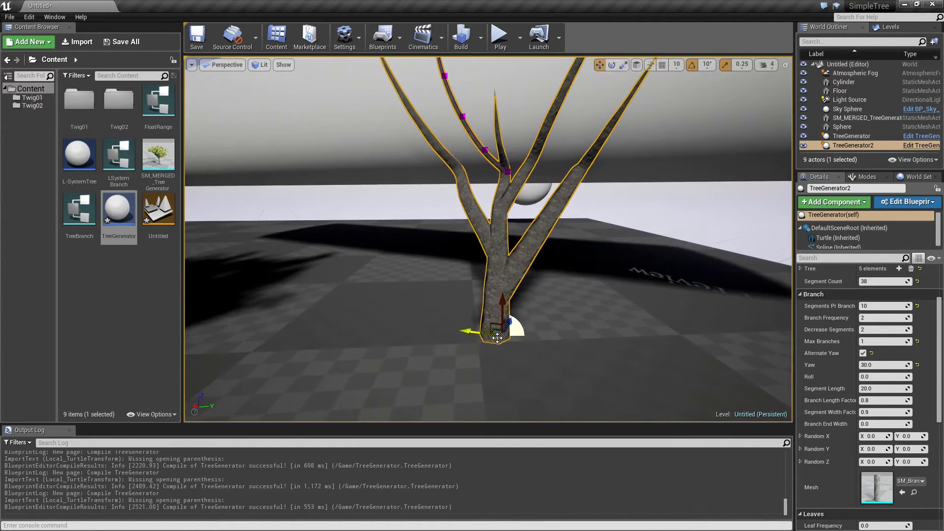
Move the tree toward the camera to inspect its branches, then reopen the TreeGenerator blueprint
mouse_move(495, 325)
left_mouse_down()
mouse_move(465, 337)
mouse_move(432, 386)
left_mouse_up()
mouse_move(433, 386)
right_mouse_down()
mouse_move(432, 369)
mouse_move(433, 392)
right_mouse_up()
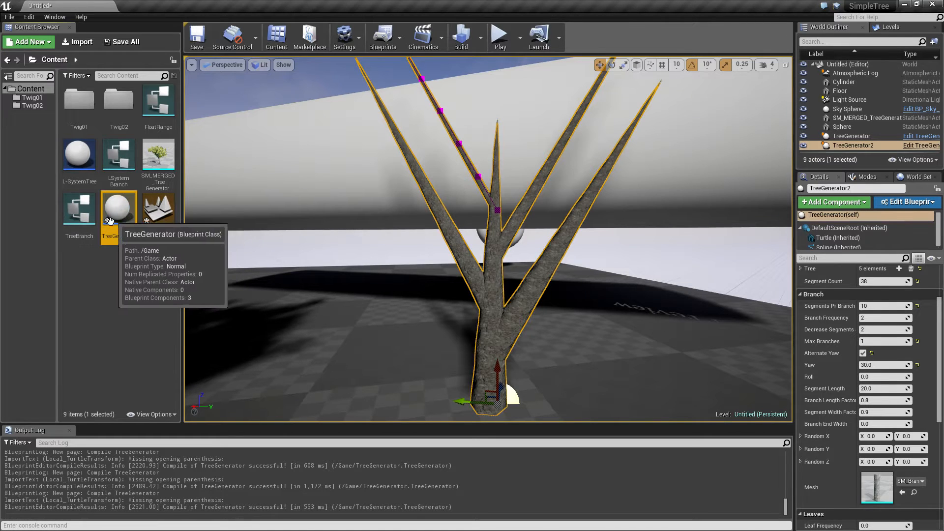
left_click(126, 216)
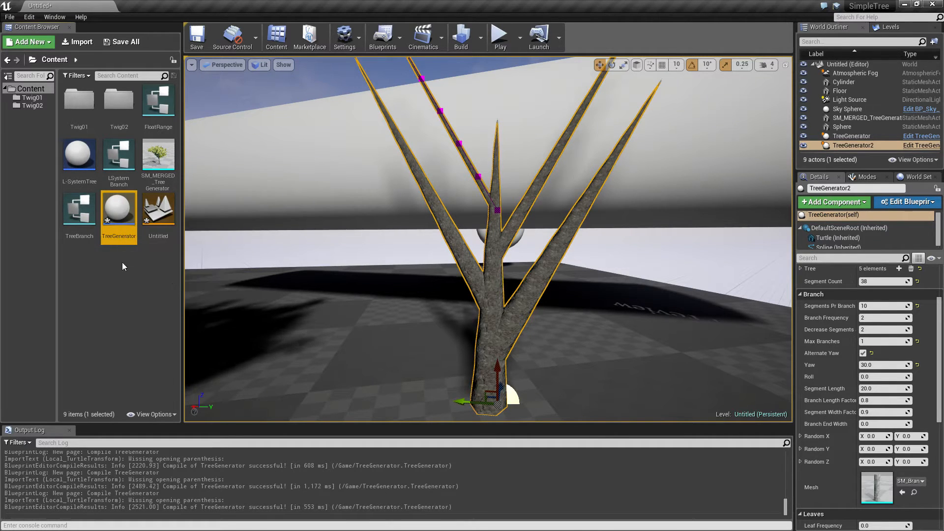
double_click(118, 214)
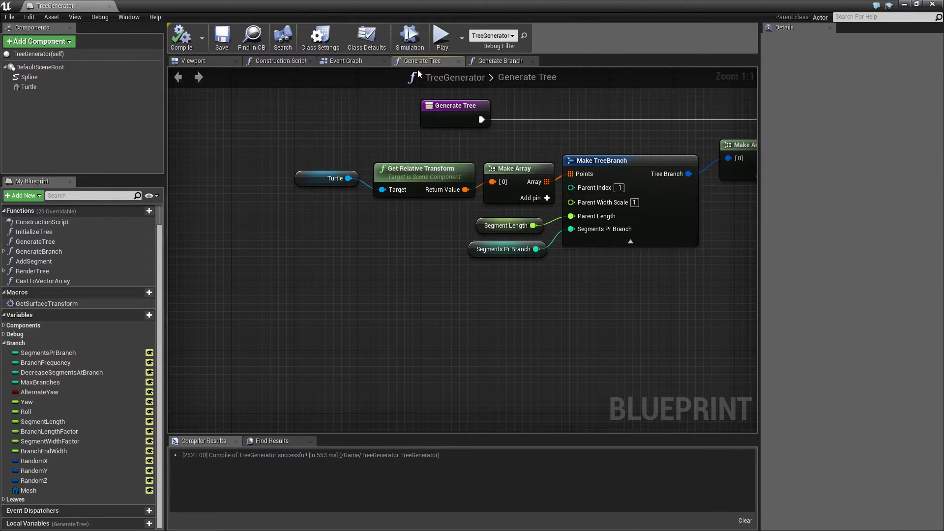
Create a new integer variable and rename it MaxBranchLength, matching MaxBranches' settings
left_click(40, 382)
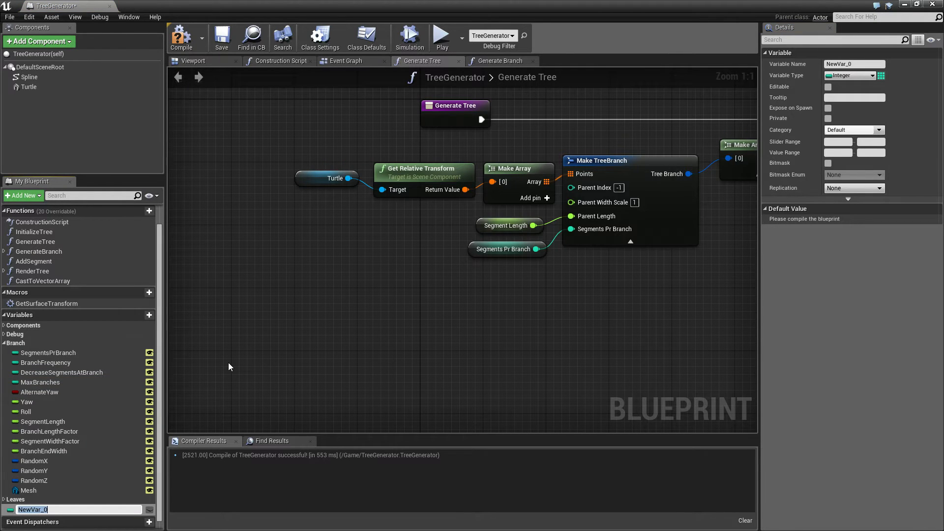
type("MaxBranchLength")
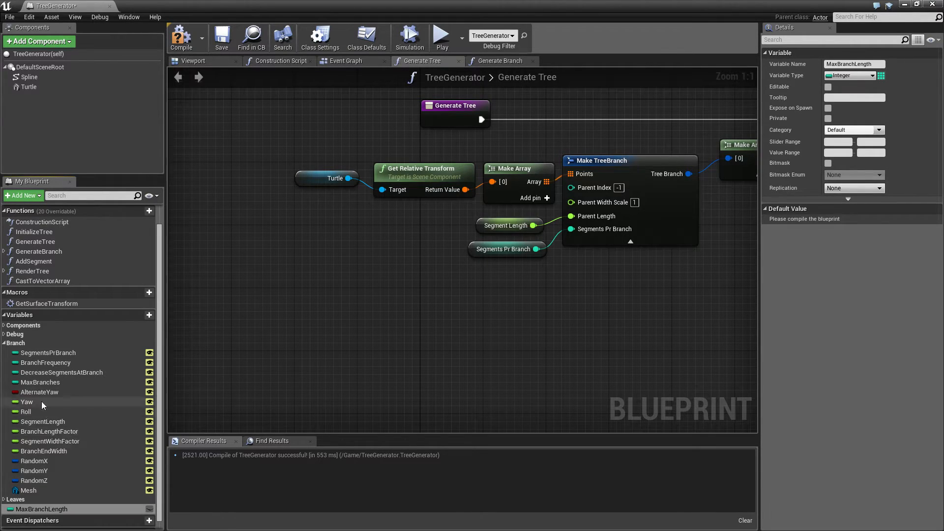
left_click(47, 383)
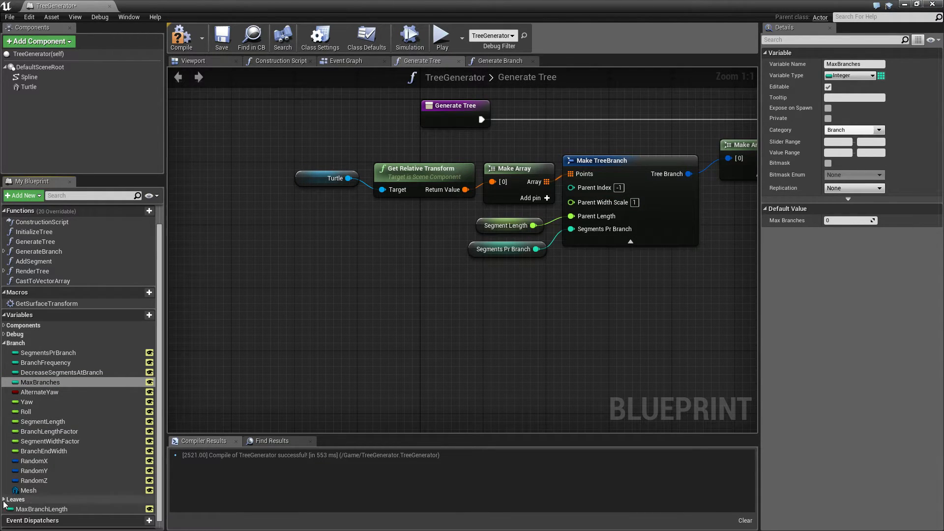
left_click(40, 509)
Put MaxBranchLength in the Branch category and reorder it just above MaxBranches
left_click(852, 130)
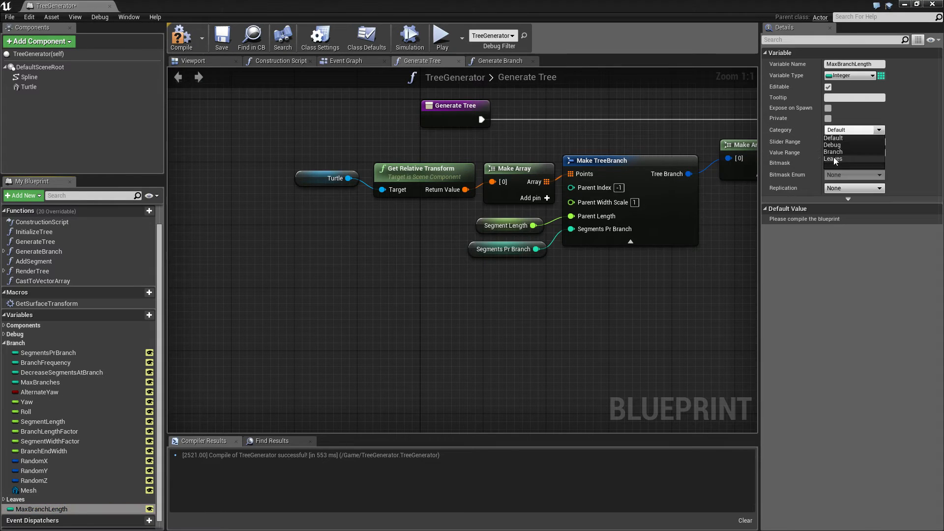
left_click(848, 155)
left_click_drag(35, 501, 36, 383)
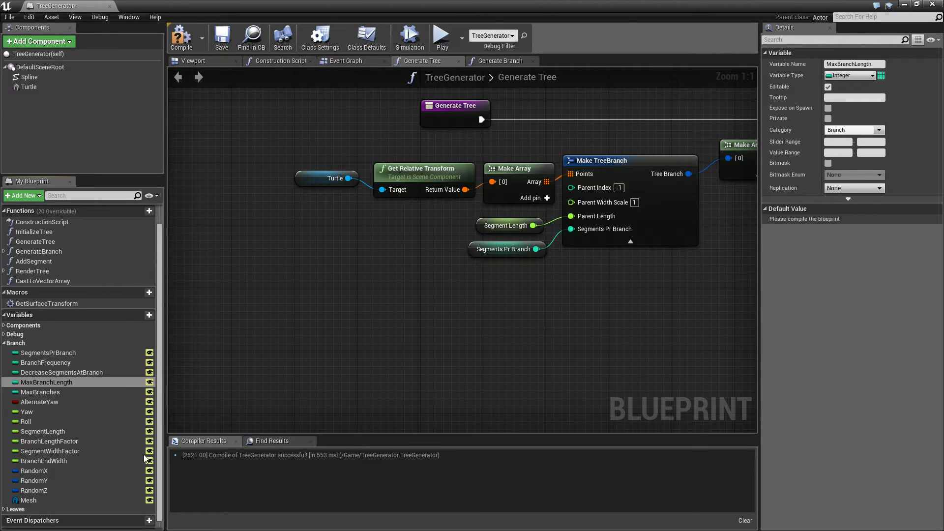
Pan around the Generate Branch graph from the Sequence node back to its entry and loop
left_click(500, 61)
right_click_drag(308, 282, 519, 252)
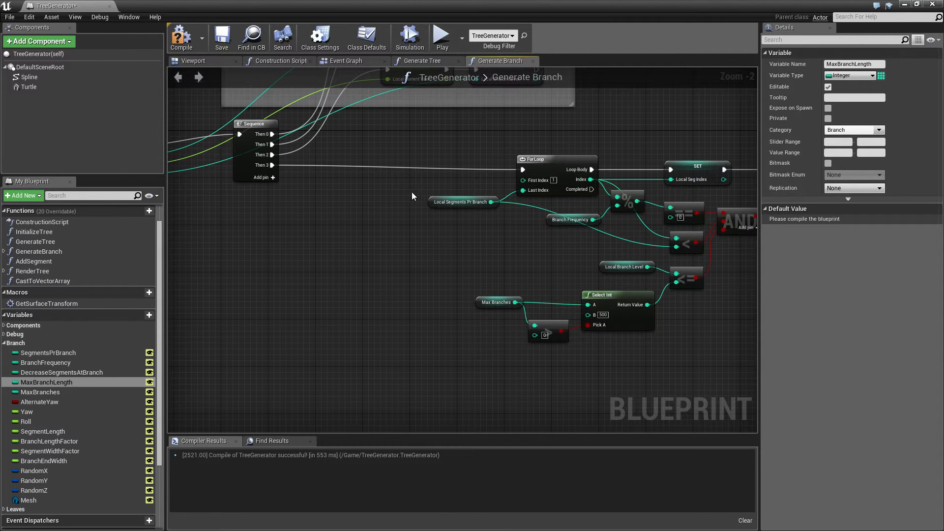
mouse_move(402, 191)
right_mouse_down()
mouse_move(457, 247)
mouse_move(505, 257)
right_mouse_up()
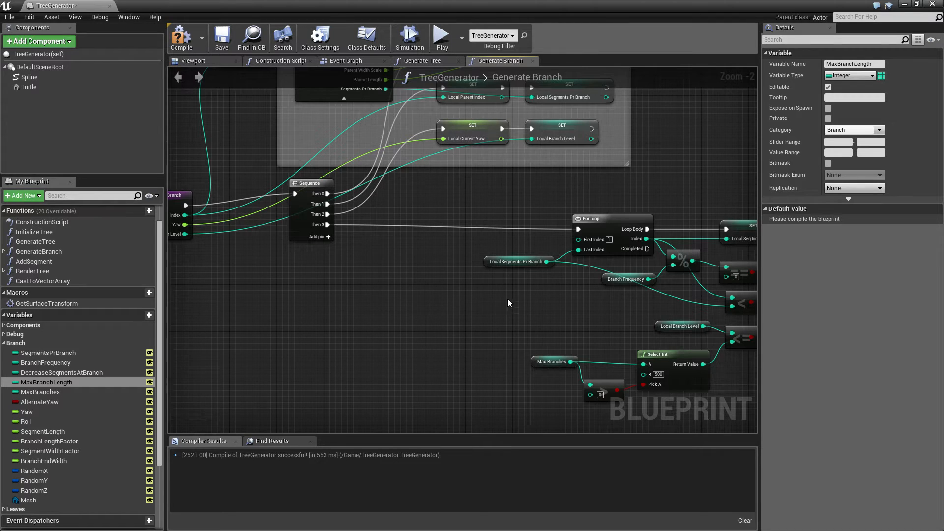
right_click_drag(515, 301, 168, 387)
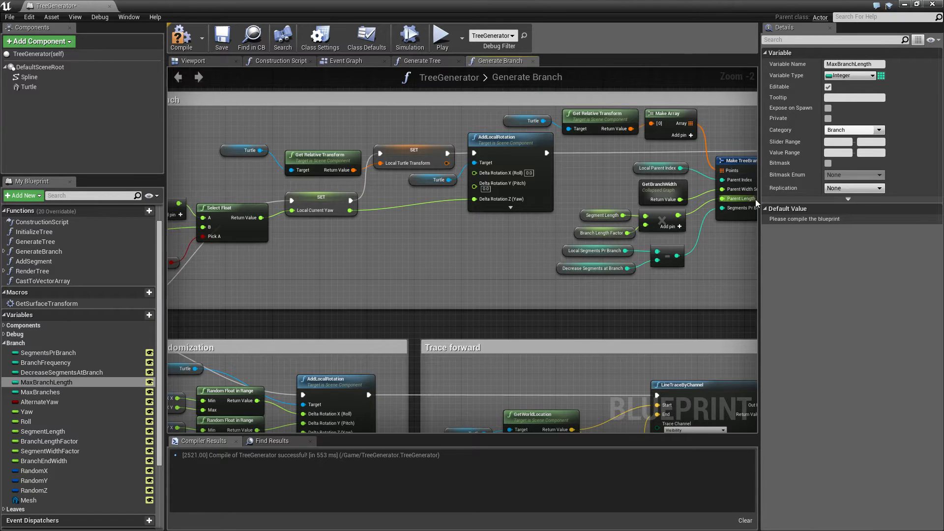
right_click_drag(222, 332, 384, 509)
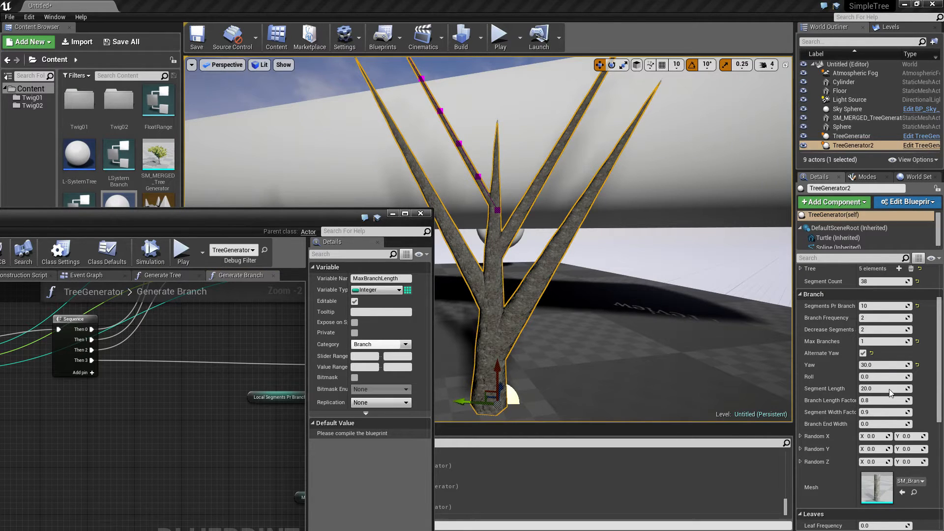
Edit TreeGenerator2's Max Branch Length, then maximize the blueprint editor again
left_click(883, 341)
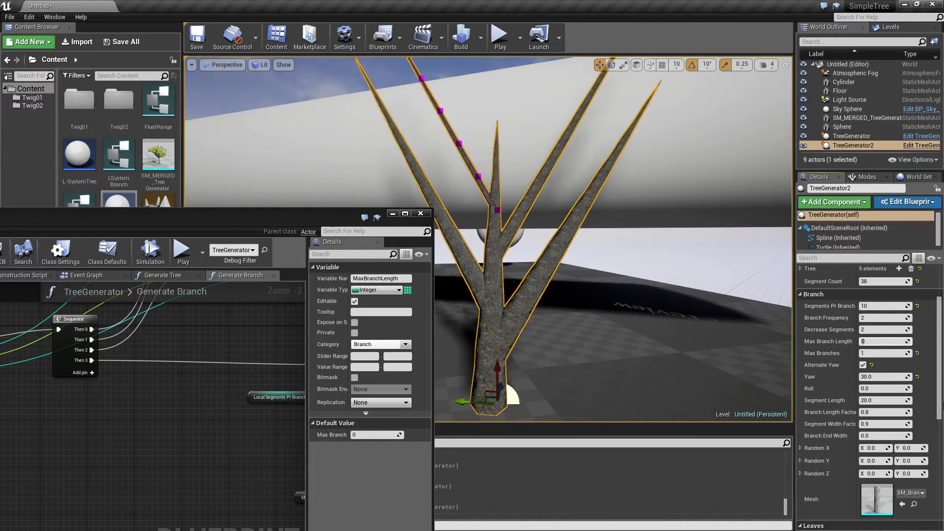
type("3")
type("4")
double_click(216, 224)
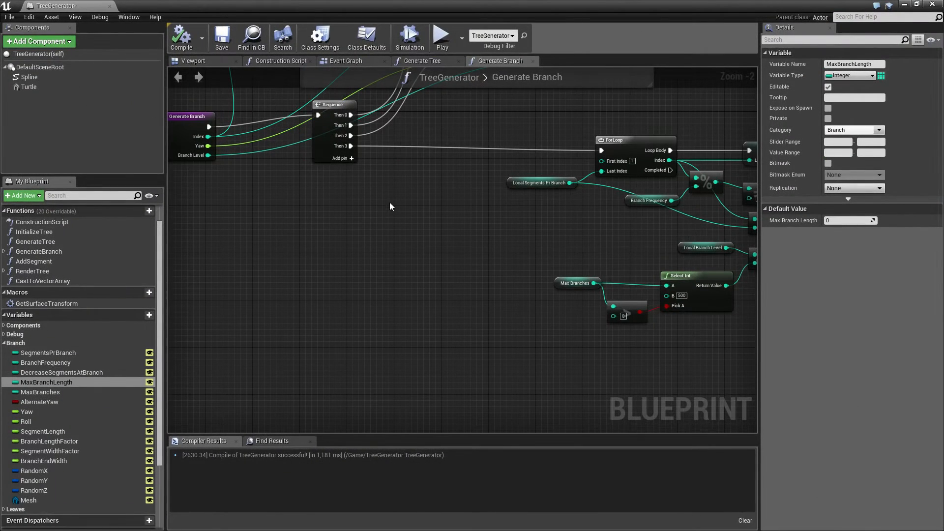
Add a Select Int node near the Generate Branch entry
right_click_drag(416, 235, 385, 210)
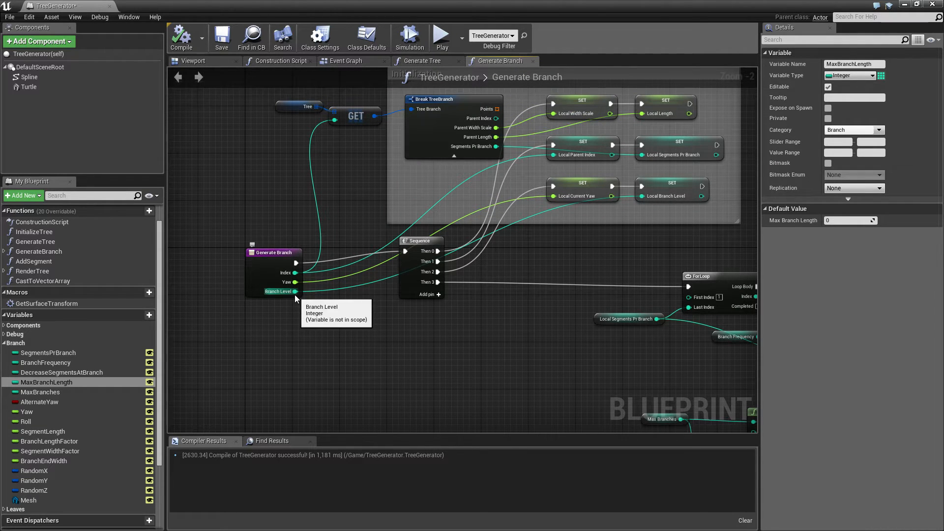
right_click_drag(545, 348, 497, 291)
right_click(468, 309)
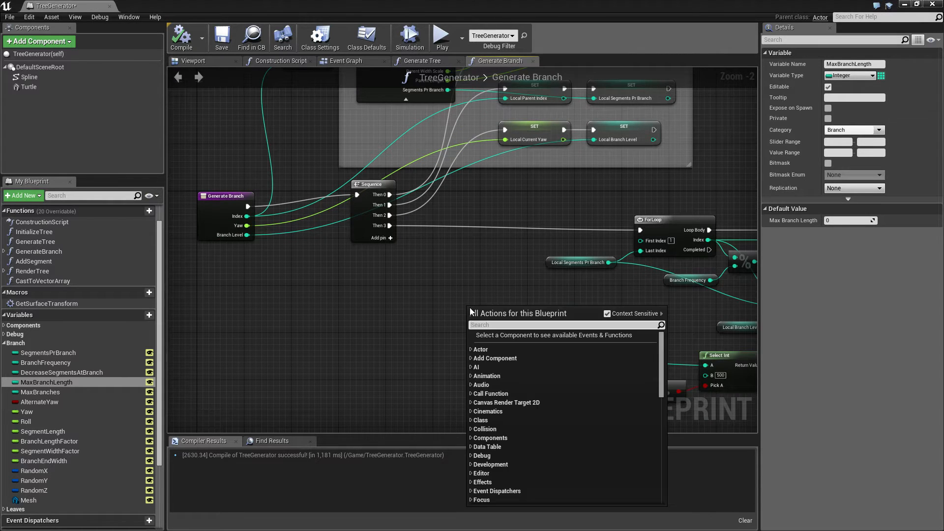
type("select")
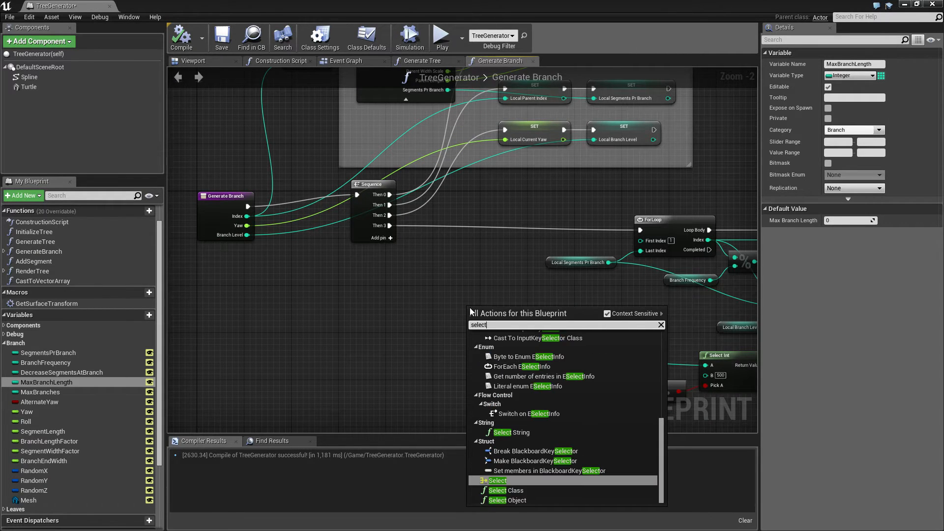
type(" int")
left_click(479, 351)
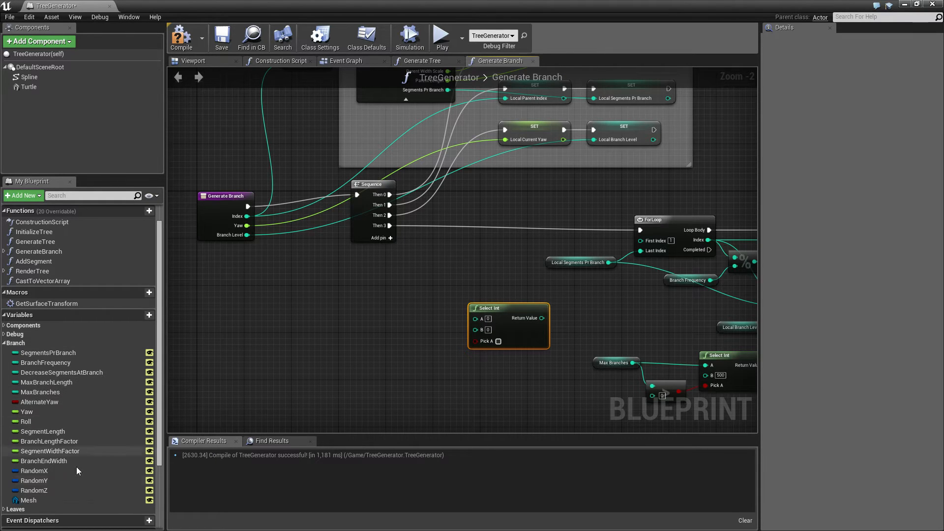
scroll(75, 497, "down", 3)
Compare a Local Branch Level getter with == and wire the result into Select Int's Pick A
mouse_move(44, 525)
left_mouse_down()
mouse_move(373, 347)
mouse_move(343, 344)
mouse_move(417, 363)
left_mouse_up()
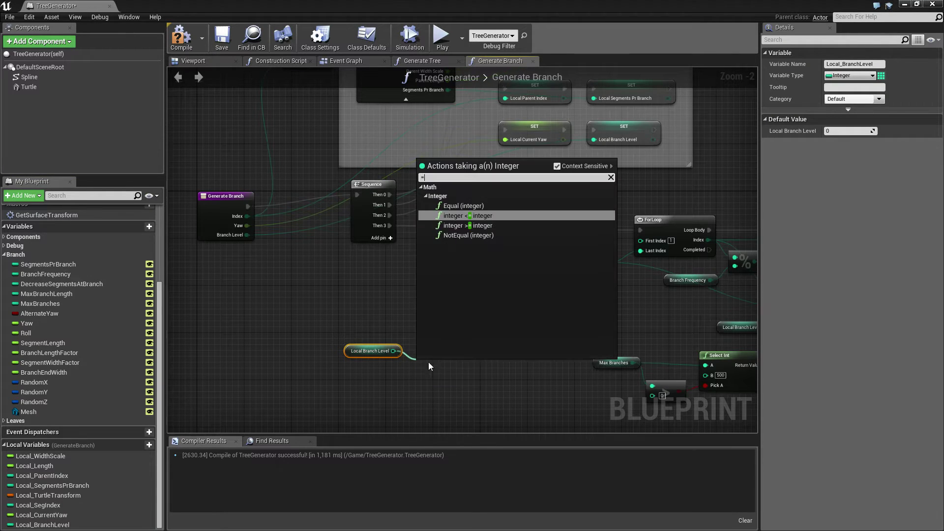
left_click(482, 223)
mouse_move(451, 369)
left_mouse_down()
mouse_move(475, 342)
mouse_move(438, 348)
left_mouse_up()
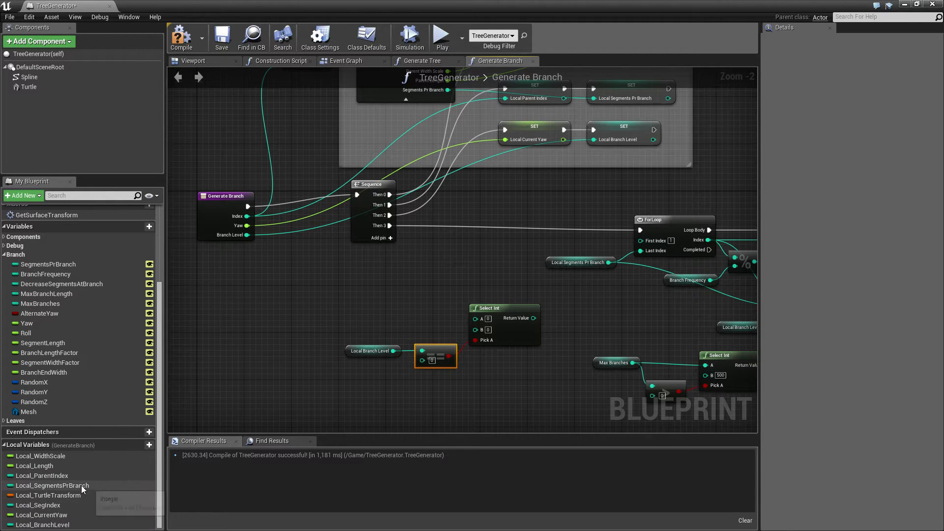
Bring in a Local Segments Pr Branch getter beside Select Int and set the comparison value to 1
left_click_drag(81, 486, 476, 317)
left_click_drag(405, 319, 382, 306)
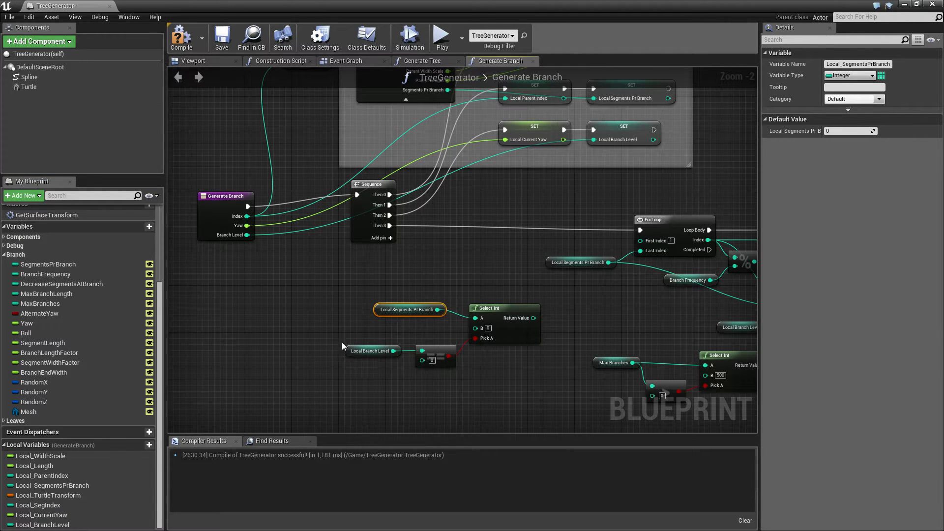
left_click_drag(341, 342, 434, 383)
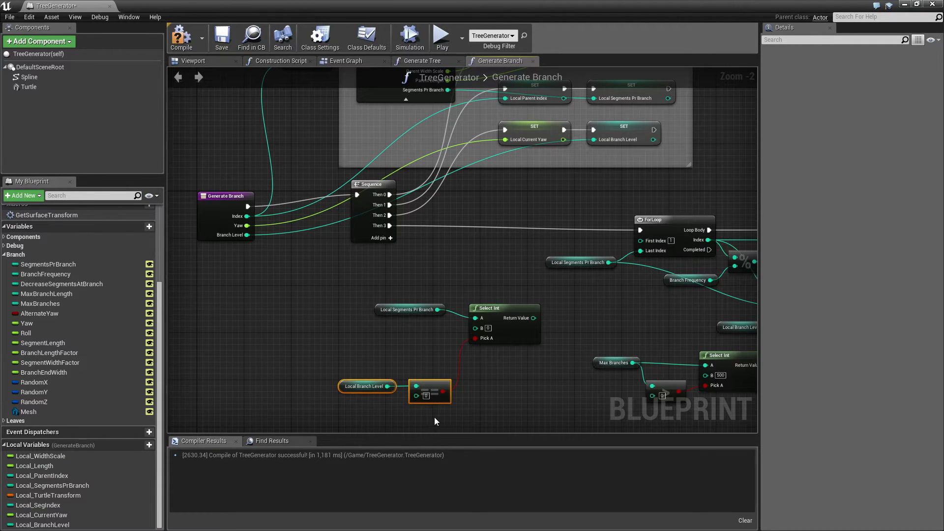
type("1")
left_click(299, 342)
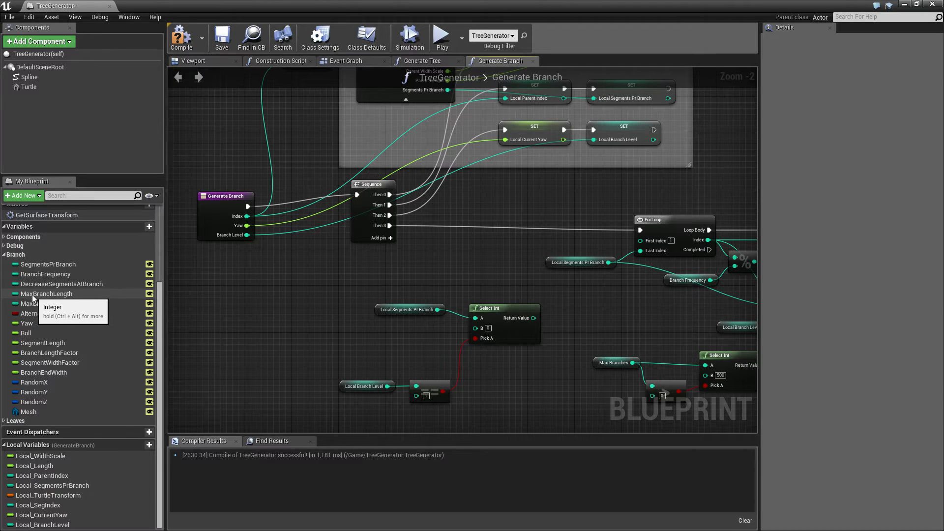
Add a Max Branch Length getter feeding a second Select Int node
mouse_move(32, 295)
left_mouse_down()
mouse_move(293, 324)
mouse_move(371, 348)
left_mouse_up()
left_click(305, 350)
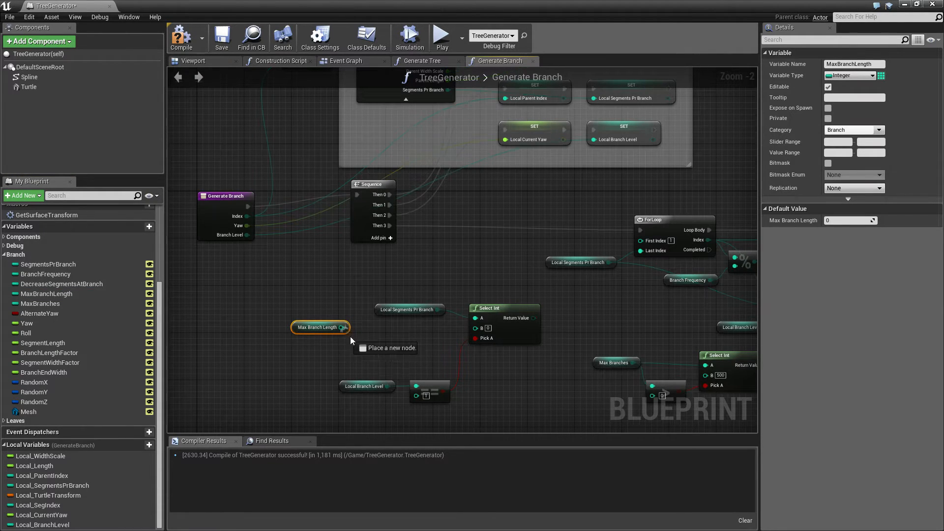
type("select")
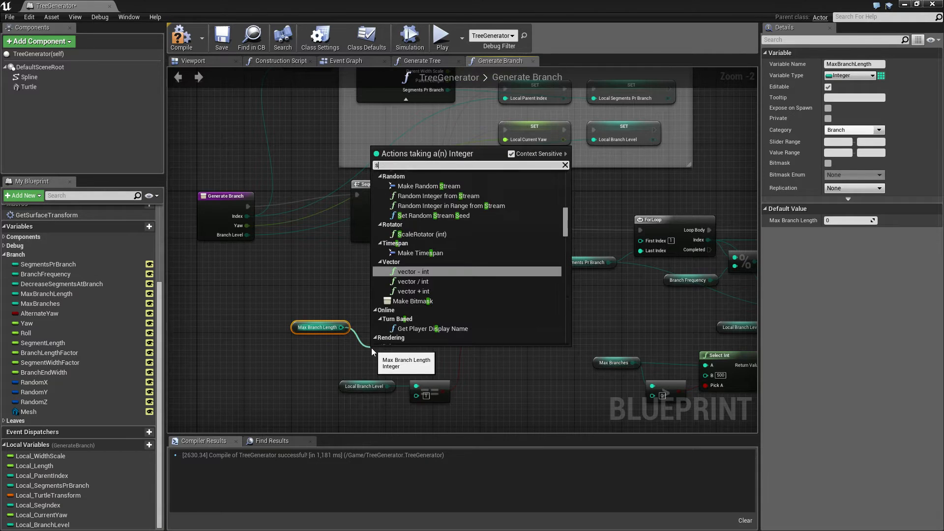
key("Up")
key("Return")
left_click_drag(393, 349, 394, 326)
Wire the Select Int result into the ForLoop's Last Index
right_click_drag(303, 365, 394, 327)
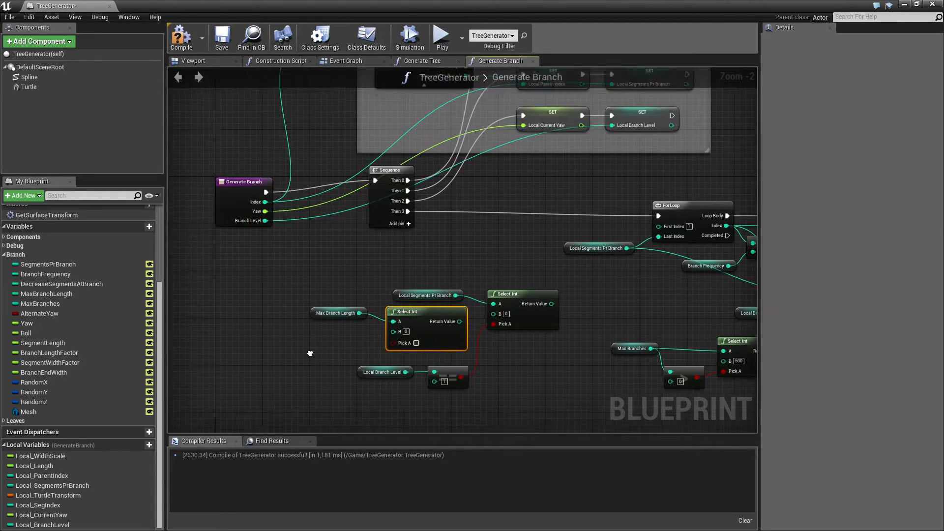
left_click_drag(533, 297, 568, 289)
right_click_drag(632, 274, 474, 273)
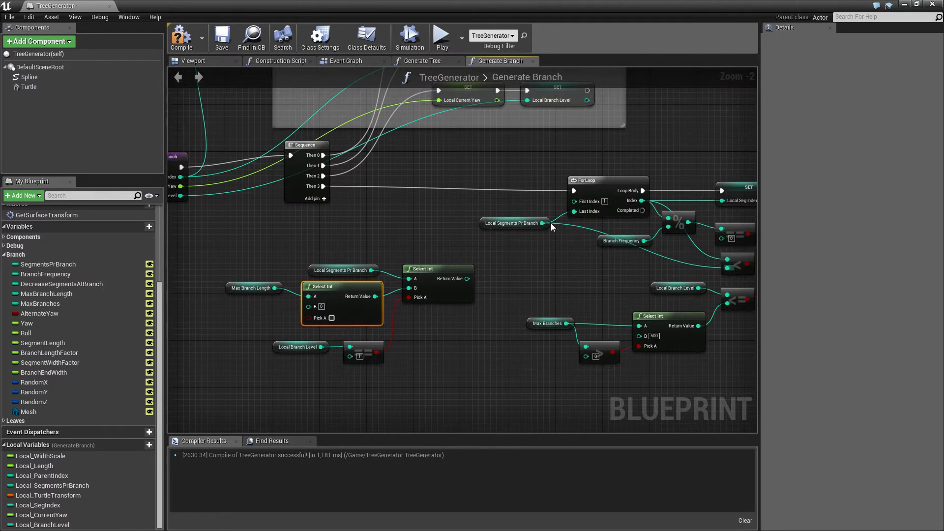
left_click_drag(542, 223, 467, 278, "ctrl")
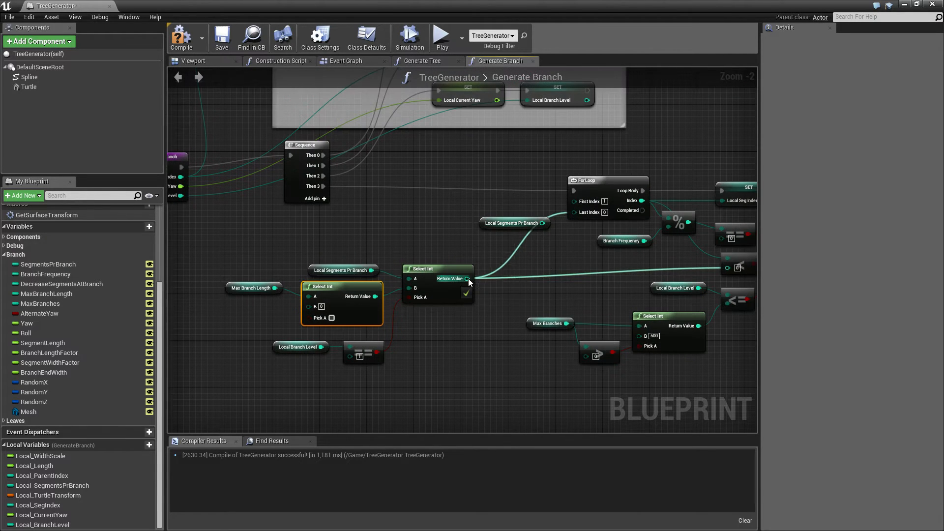
Delete the extra Local Segments Pr Branch getter and regroup the new nodes up and right
left_click(509, 223)
left_click(386, 398)
key("Delete")
left_click_drag(225, 262, 478, 366)
left_click_drag(453, 268, 536, 214)
right_click_drag(358, 341, 493, 349)
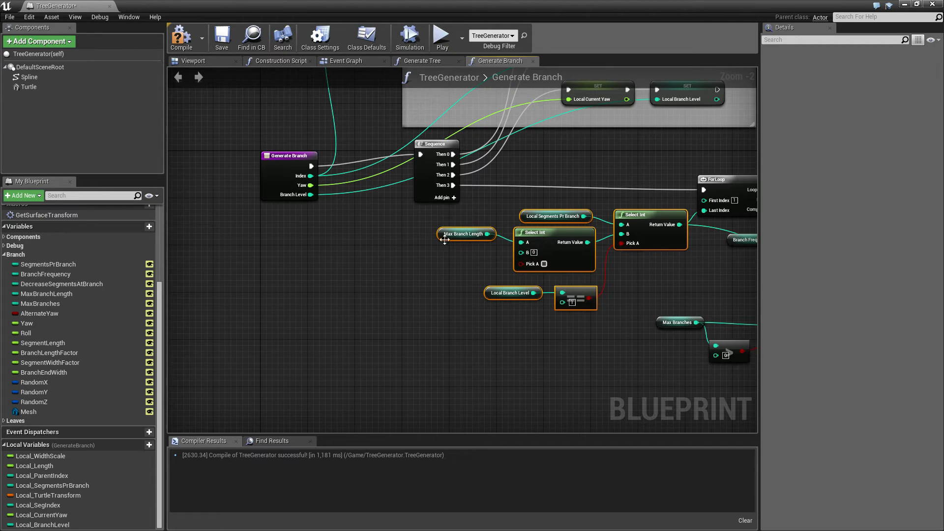
Add an integer > comparison on Max Branch Length and wire it into the inner Select Int's Pick A
left_click(424, 254)
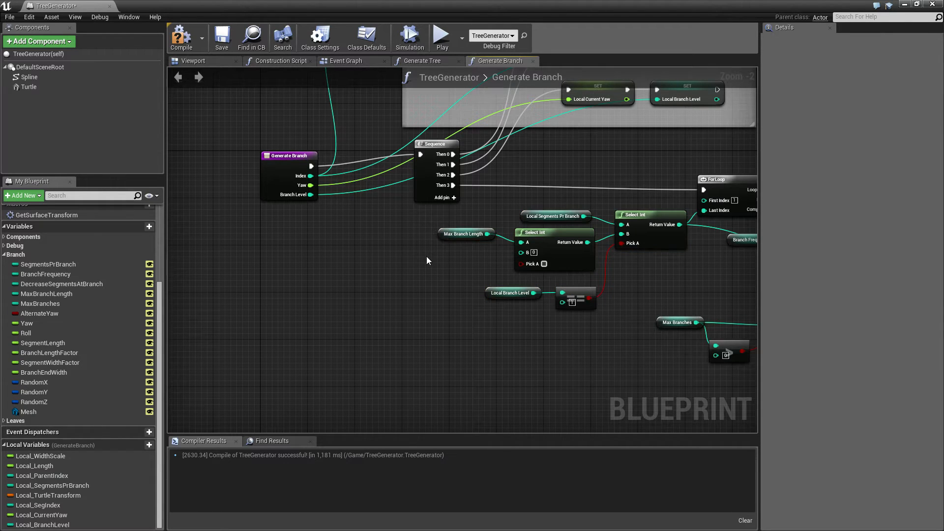
mouse_move(441, 235)
left_mouse_down()
mouse_move(375, 235)
mouse_move(434, 262)
left_mouse_up()
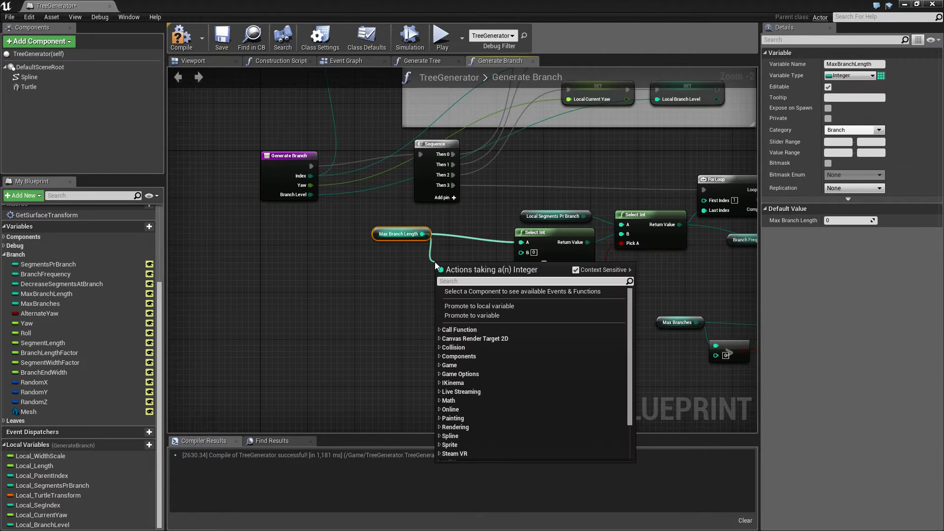
type(">")
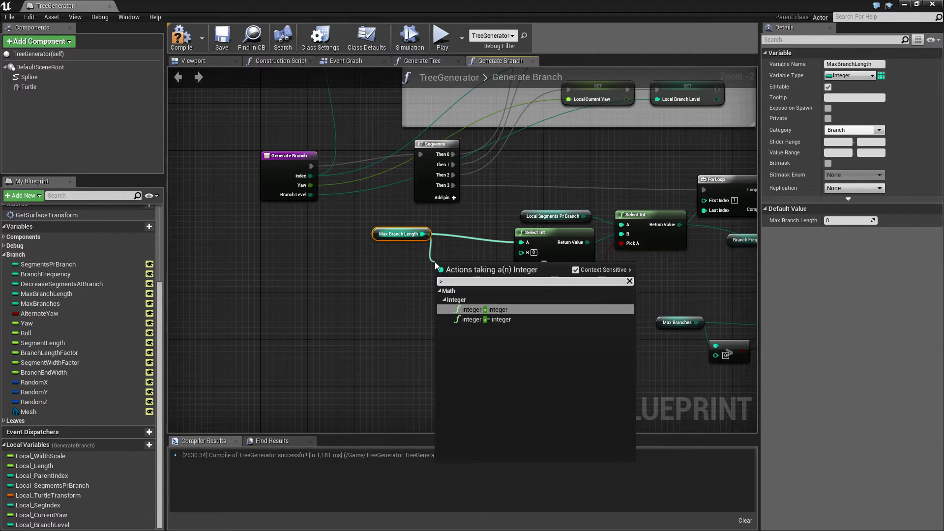
key("Return")
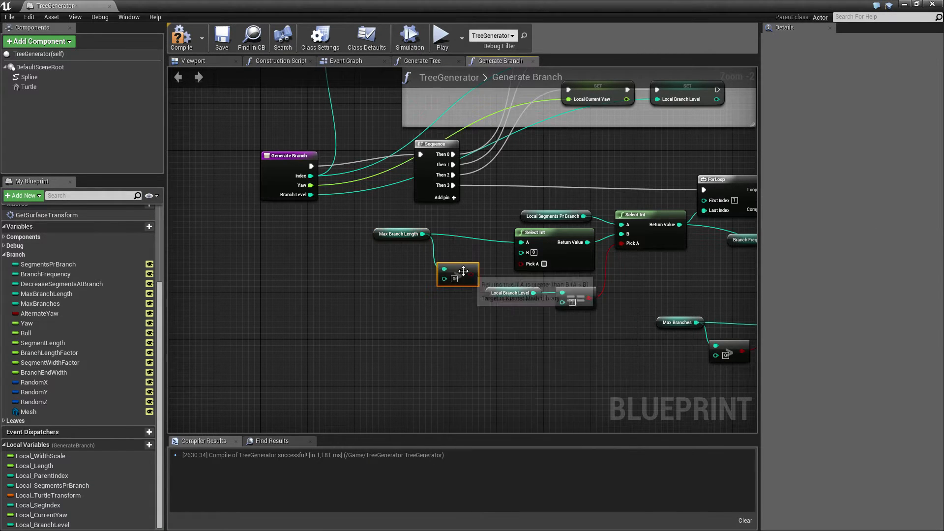
left_click_drag(502, 273, 523, 263)
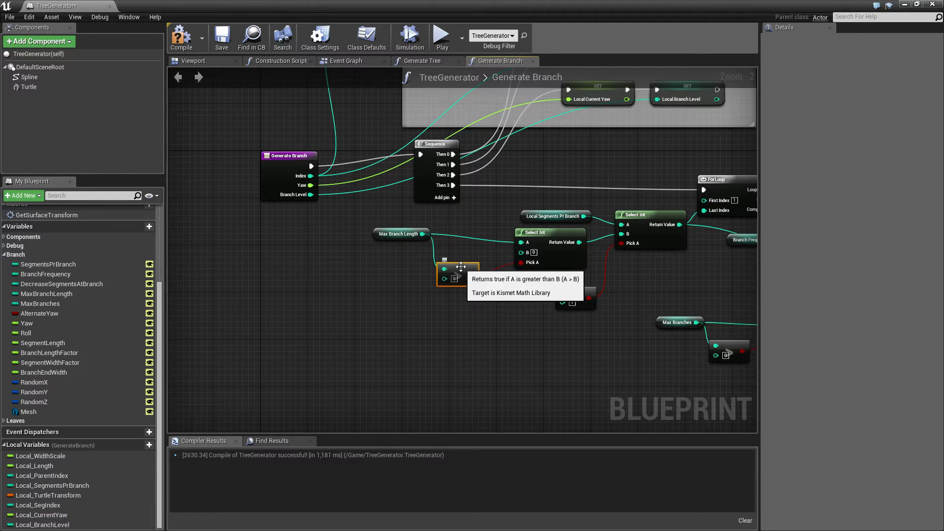
mouse_move(461, 266)
left_mouse_down()
mouse_move(460, 284)
mouse_move(465, 271)
left_mouse_up()
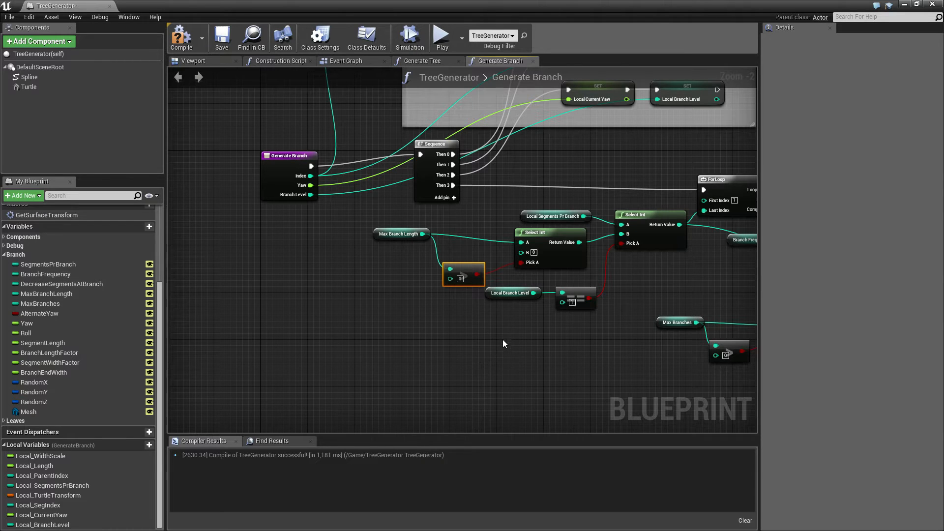
mouse_move(502, 340)
right_mouse_down()
mouse_move(401, 364)
mouse_move(443, 348)
right_mouse_up()
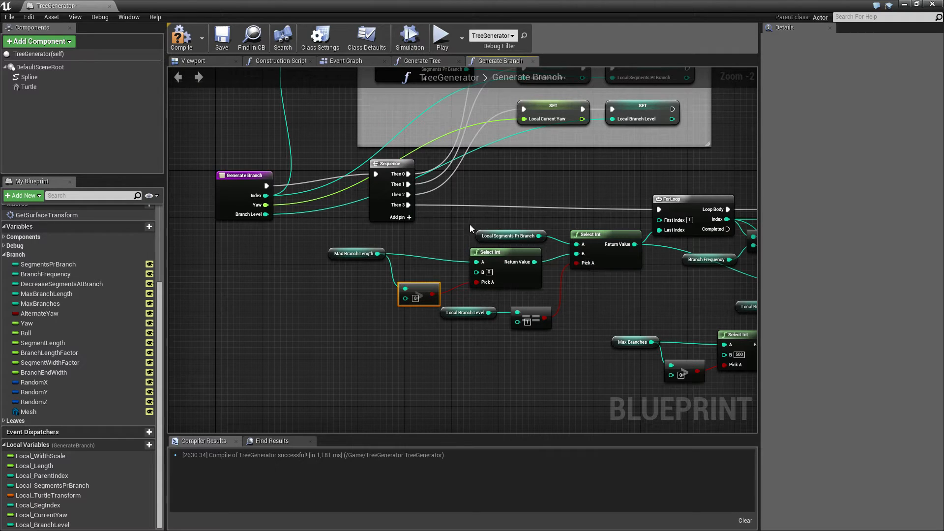
Paste a copy of the Local Segments Pr Branch getter into Select Int's B input and tidy the layout
left_click(545, 238)
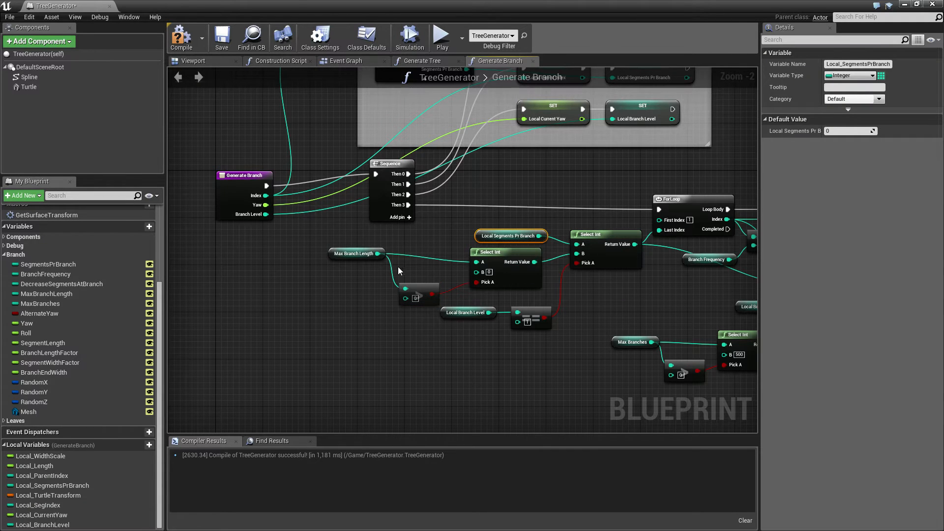
key("ctrl+v")
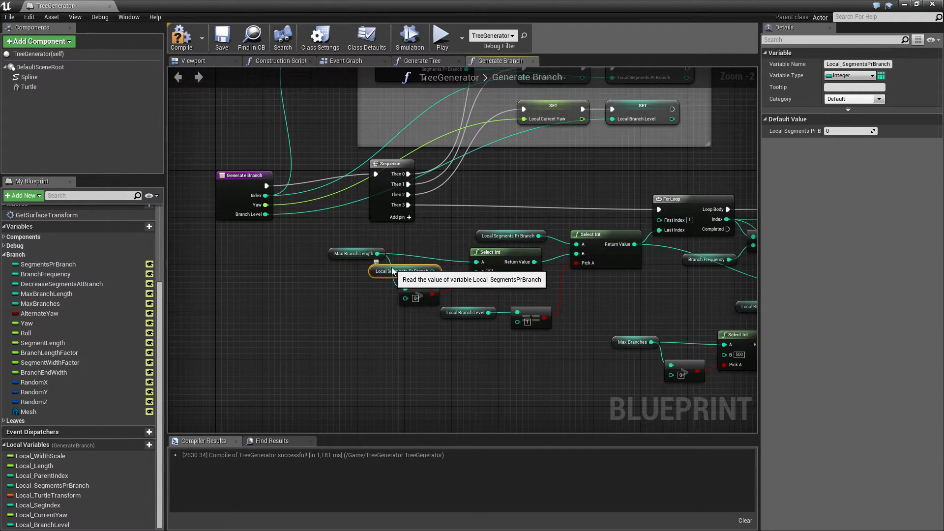
mouse_move(422, 269)
left_mouse_down()
mouse_move(395, 271)
mouse_move(479, 272)
left_mouse_up()
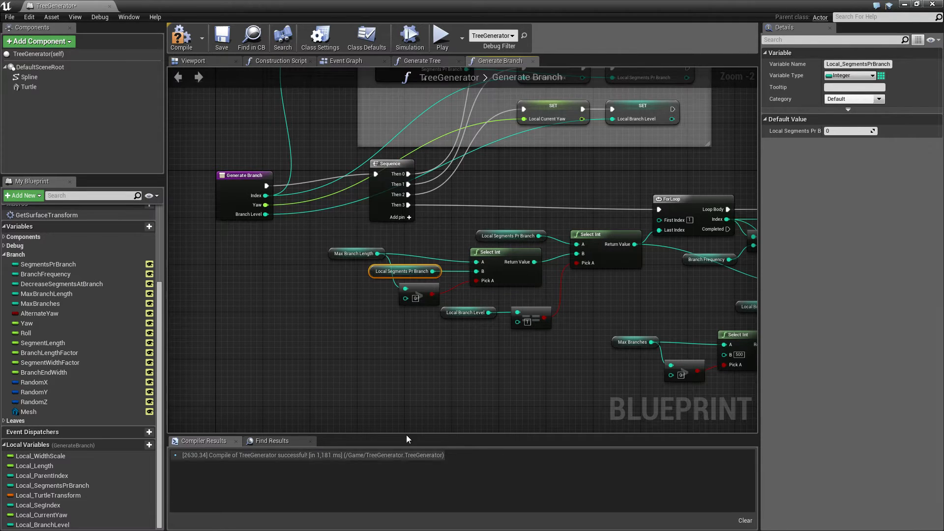
right_click_drag(439, 383, 442, 332)
mouse_move(340, 264)
left_mouse_down()
mouse_move(395, 277)
mouse_move(377, 281)
left_mouse_up()
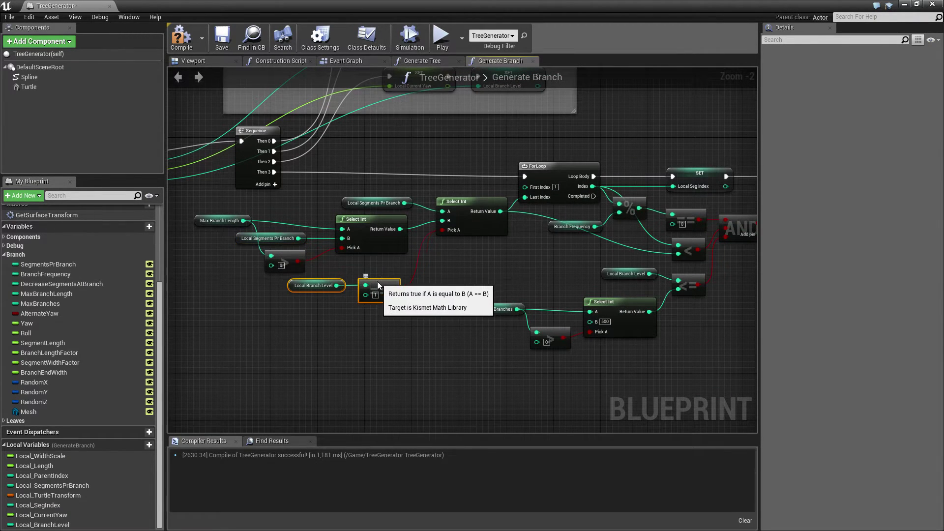
left_click(422, 349)
right_click_drag(441, 343, 296, 273)
Compile and save TreeGenerator, then hide the blueprint editor to show the level
left_click(183, 46)
left_click(221, 37)
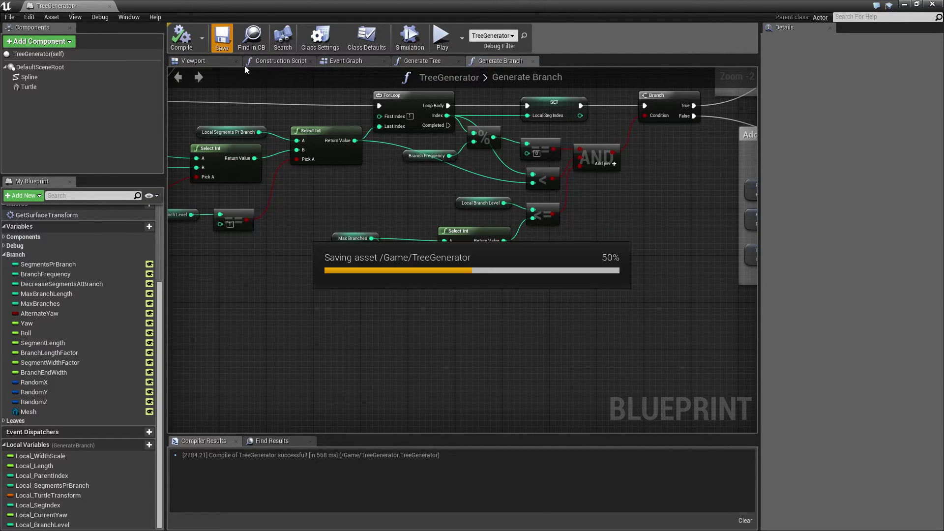
left_click(905, 5)
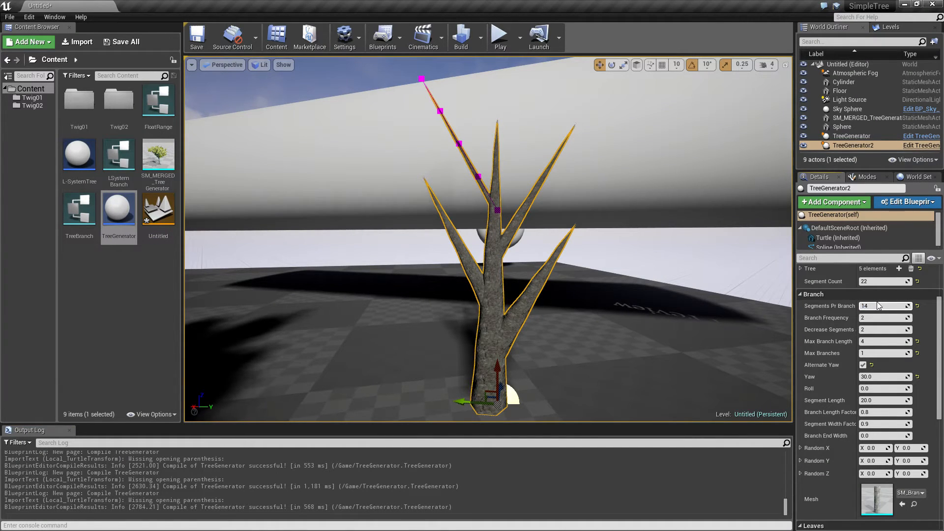
Commit 14 segments per branch, then select TreeGenerator2 and move it to a new spot
key("Return")
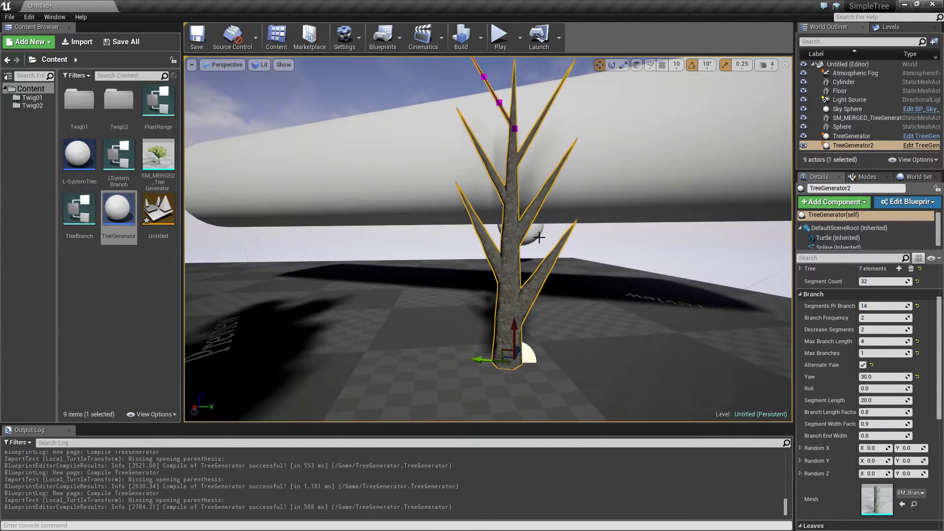
right_click_drag(539, 238, 539, 221)
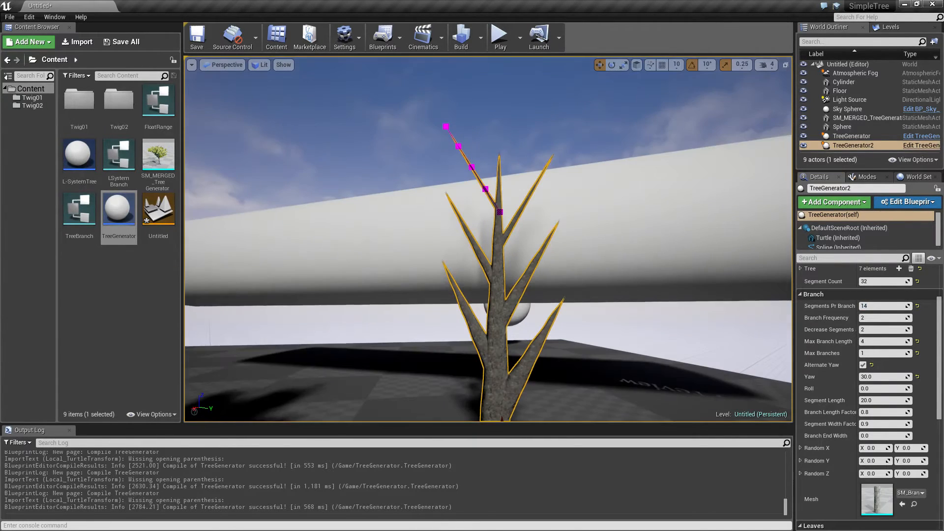
left_click(388, 212)
right_click_drag(404, 306, 404, 324)
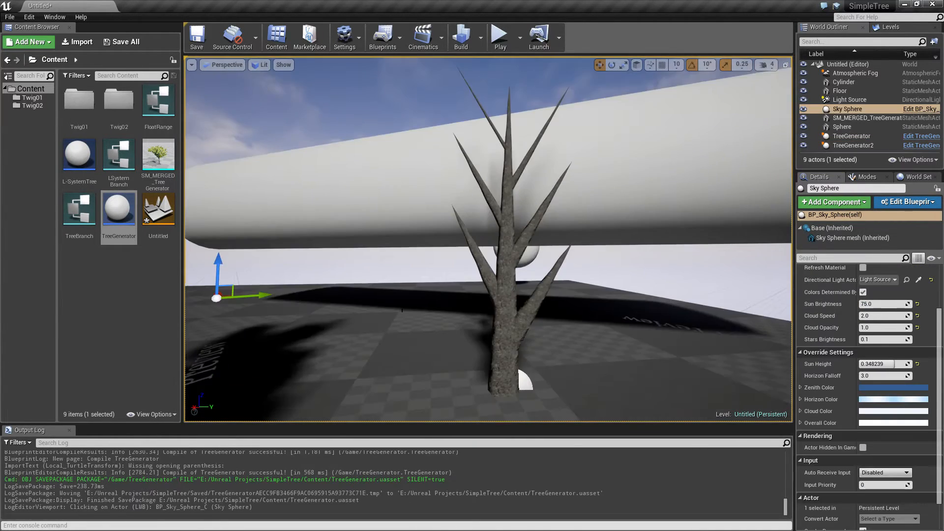
left_click(495, 360)
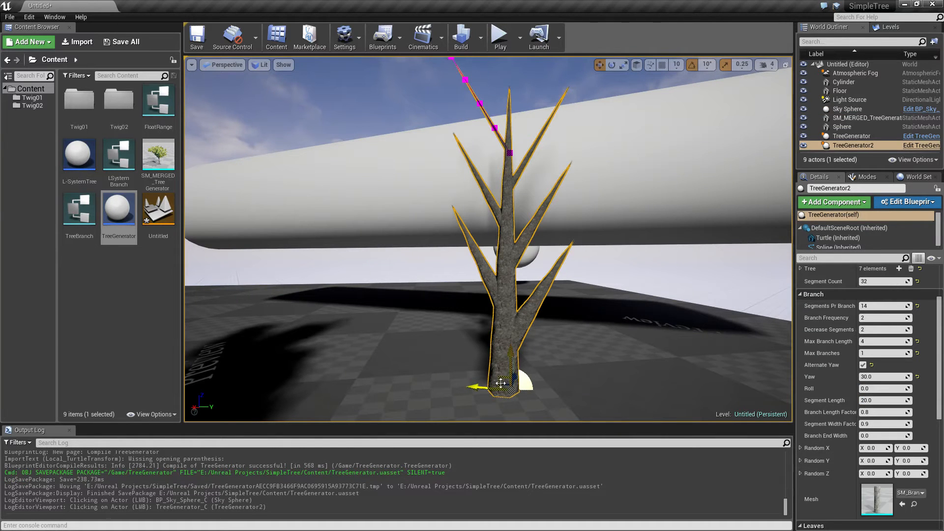
left_click_drag(504, 388, 520, 350)
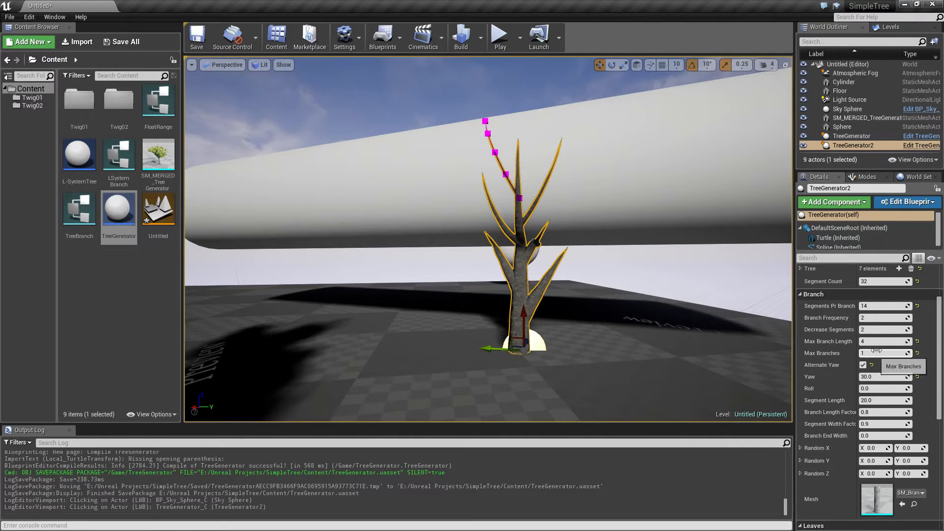
Set Segments Pr Branch to 30 and orbit to inspect the taller tree's branch joints
left_click(887, 303)
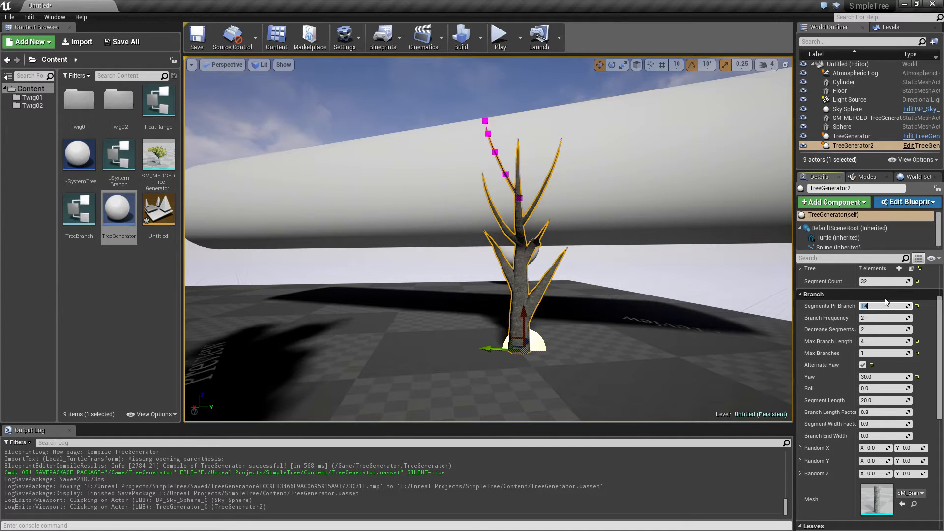
type("30")
key("Return")
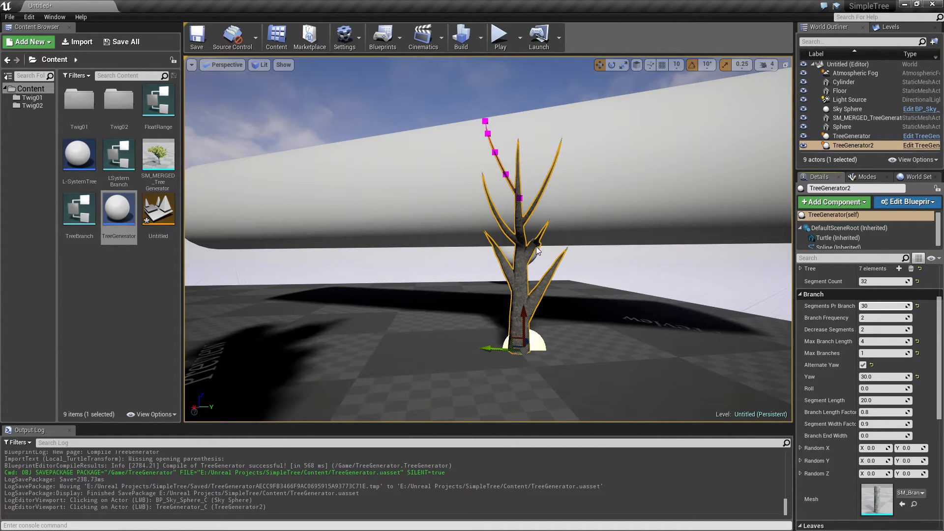
type("38")
right_click_drag(486, 236, 472, 243)
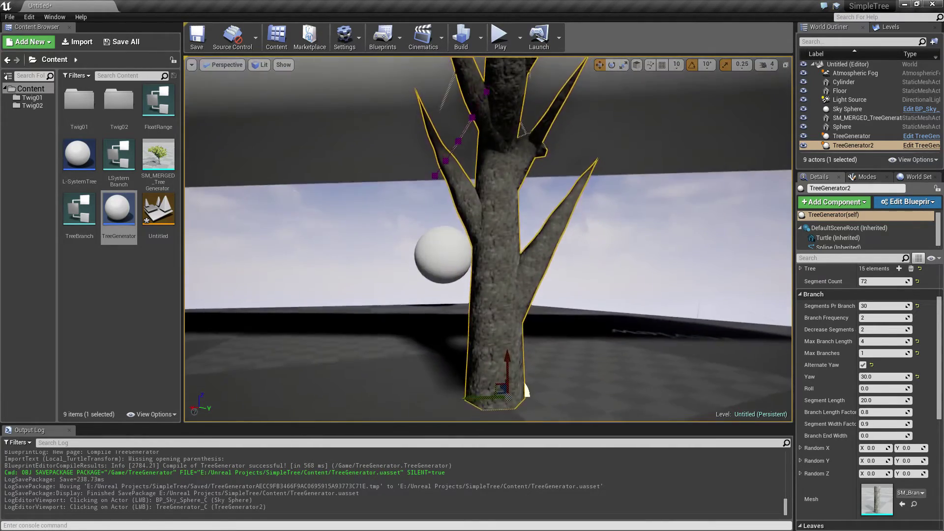
mouse_move(527, 391)
right_mouse_down()
mouse_move(487, 244)
mouse_move(473, 244)
mouse_move(529, 232)
right_mouse_up()
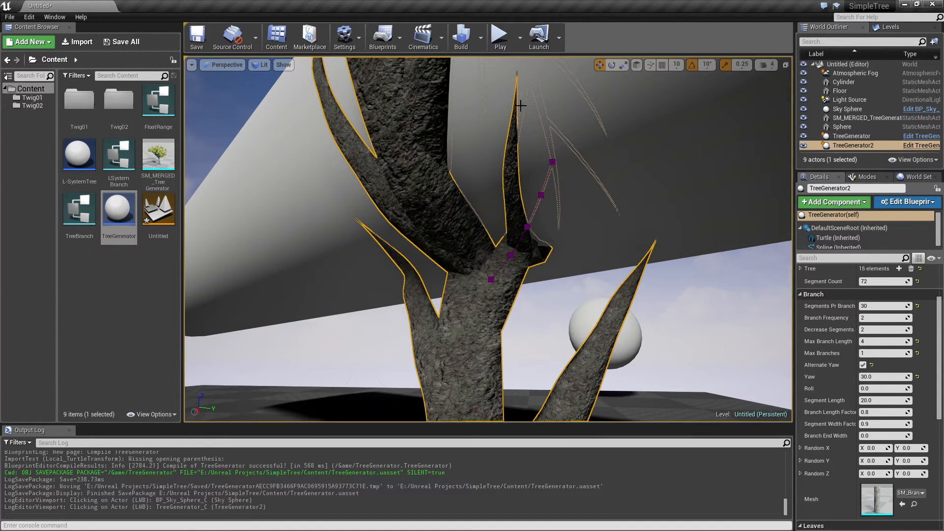
mouse_move(488, 236)
right_mouse_down()
mouse_move(516, 229)
mouse_move(546, 203)
right_mouse_up()
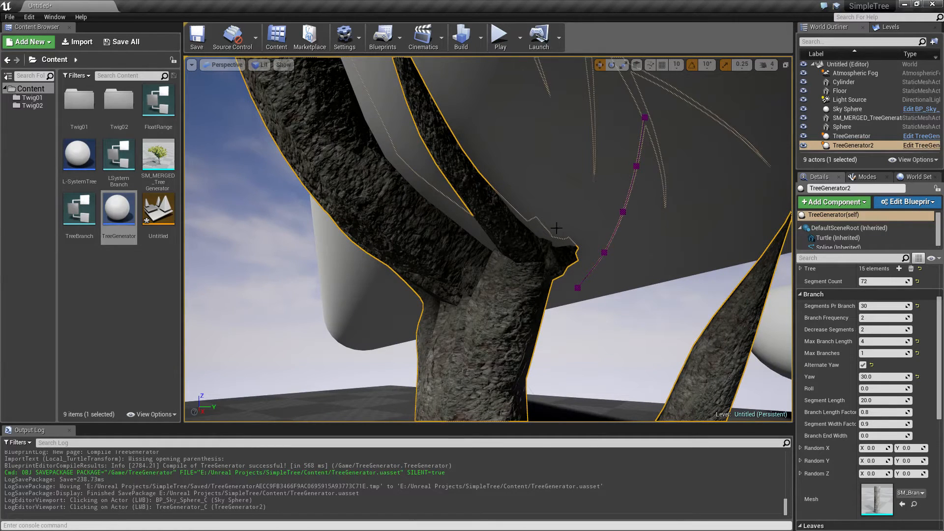
right_click_drag(547, 203, 517, 215)
type("-5")
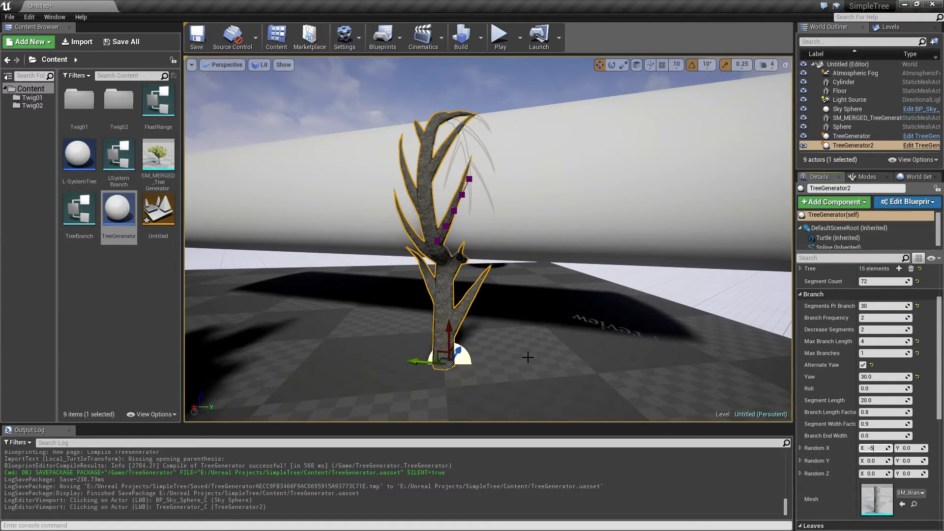
Set Random X, Y and Z ranges to -5 to 5 for the tree's branch bending
key("Tab")
key("Tab")
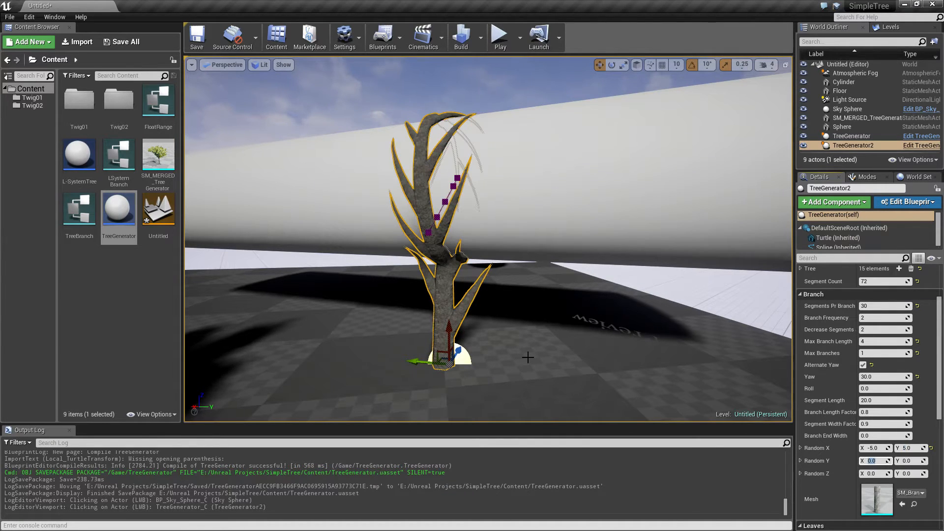
type("-5")
key("Tab")
type("-5")
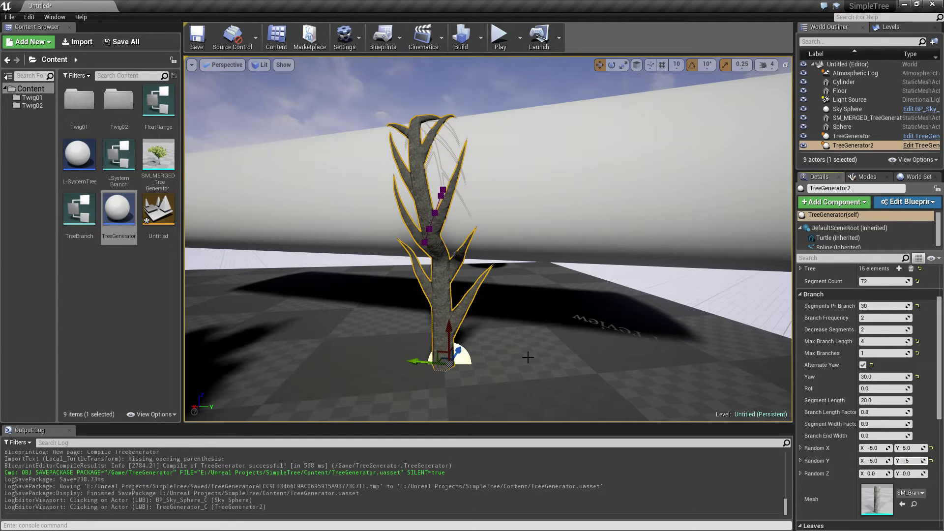
key("Tab")
key("Tab")
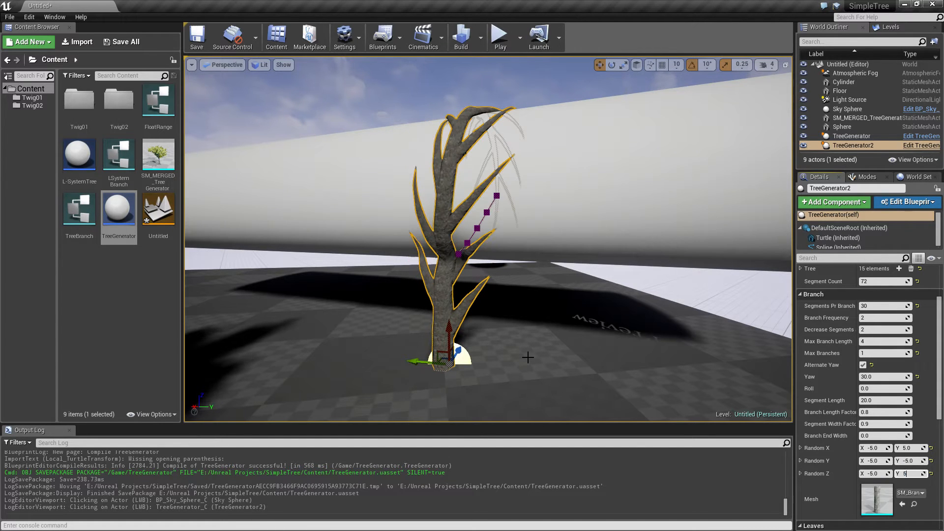
type("5")
key("Return")
right_click_drag(372, 225, 374, 224)
scroll(881, 496, "down", 3)
scroll(881, 496, "down", 2)
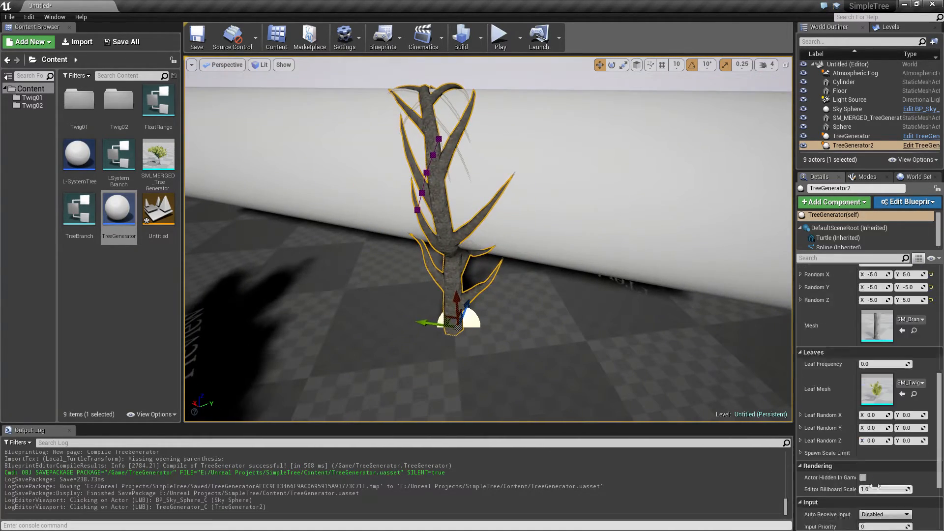
Set Leaf Frequency to 0.2 and look over the leafy tree
left_click(875, 364)
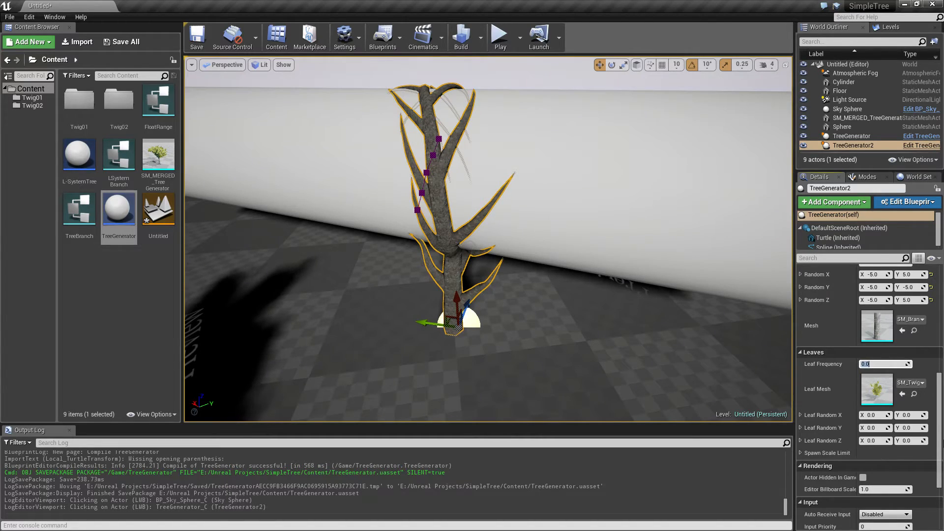
type("0.2")
key("Return")
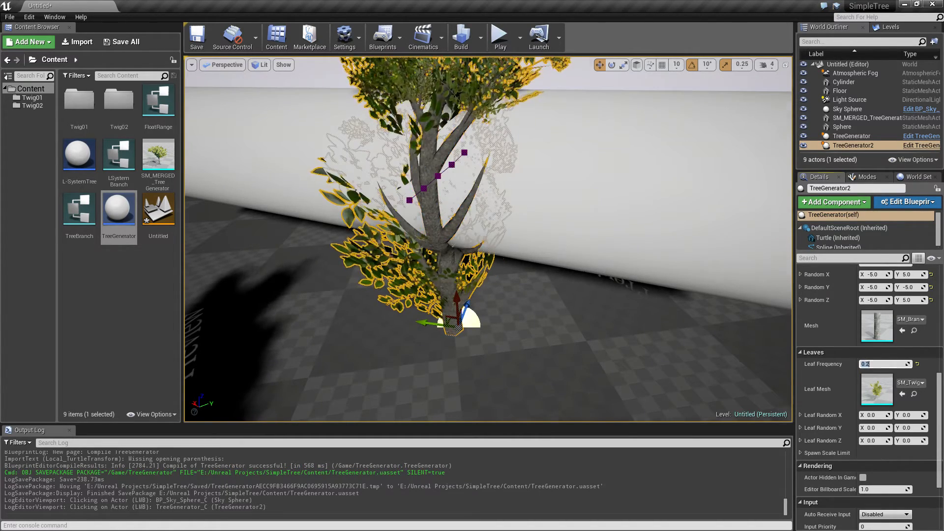
right_click_drag(372, 232, 372, 233)
left_click(373, 233)
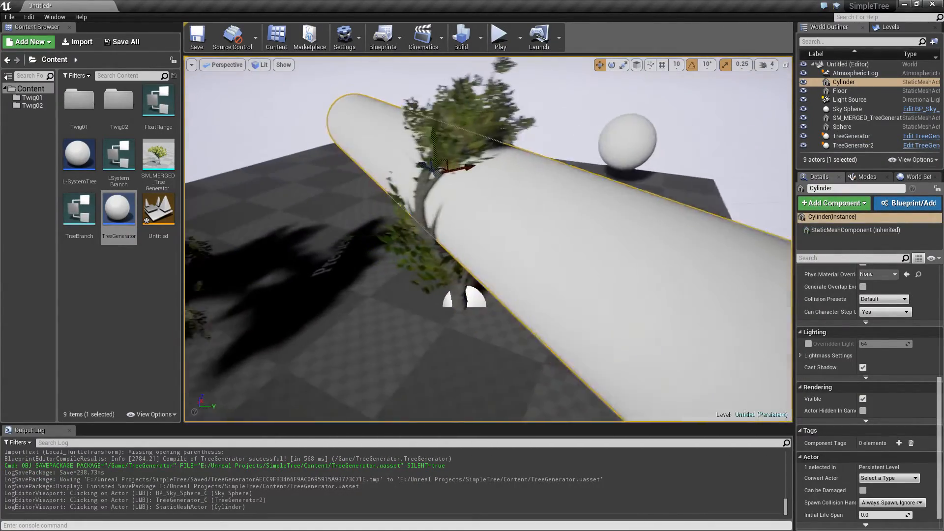
right_click_drag(486, 288, 486, 289)
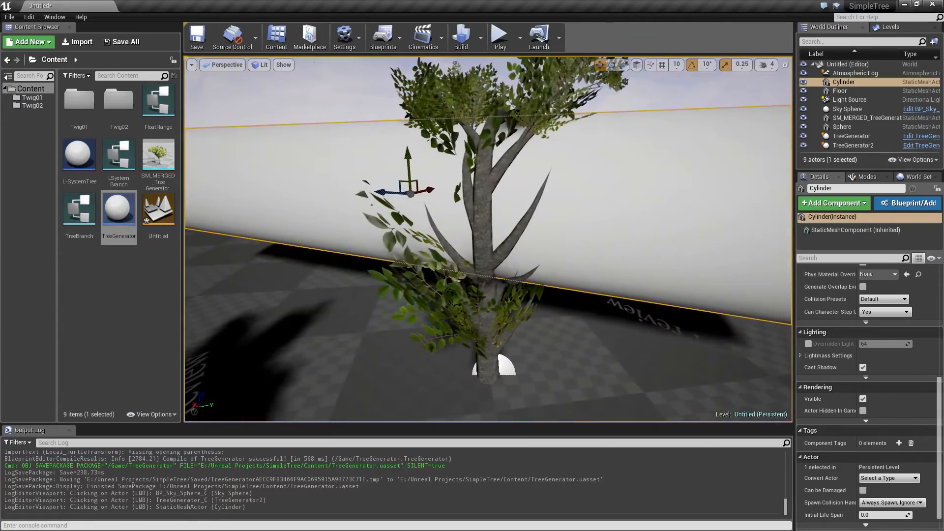
Rotate TreeGenerator2 about 10 degrees around its vertical axis and inspect the trunk
left_click(484, 370)
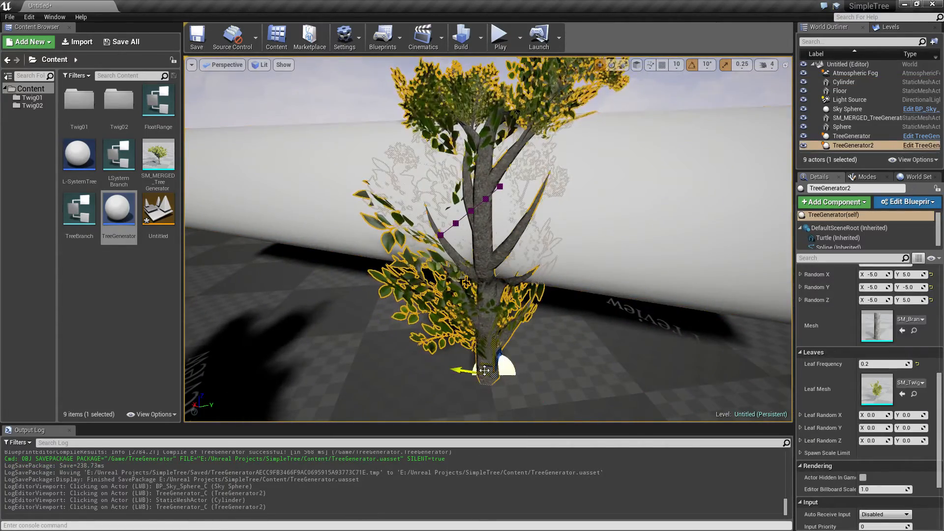
key("e")
left_click_drag(517, 397, 561, 396)
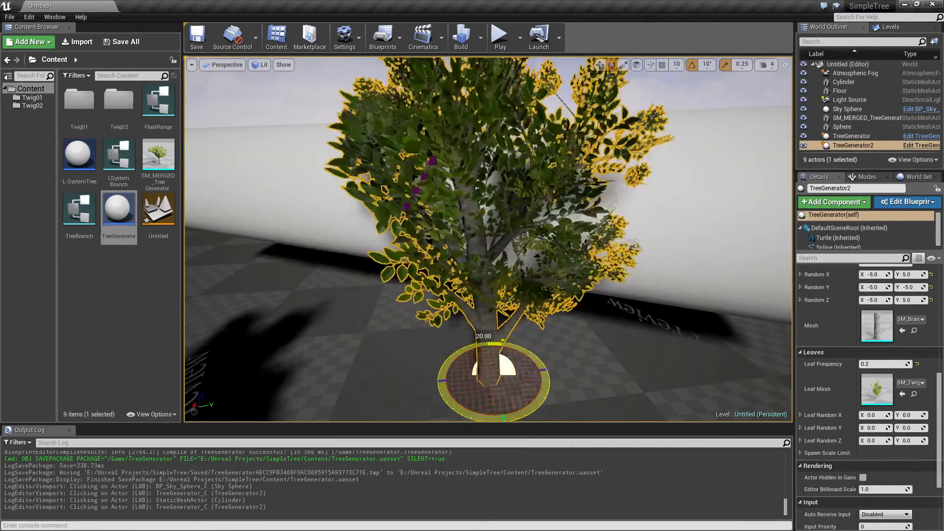
right_click_drag(487, 296, 488, 222)
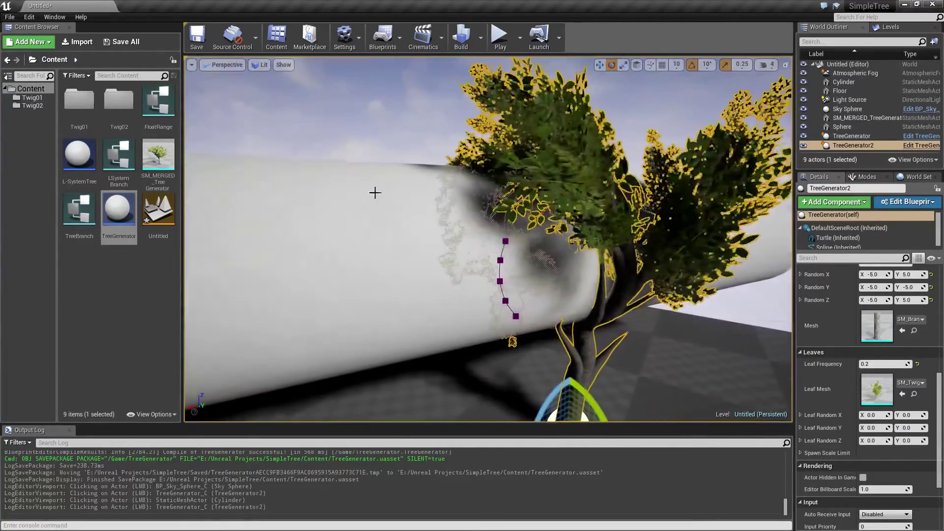
left_click(344, 161)
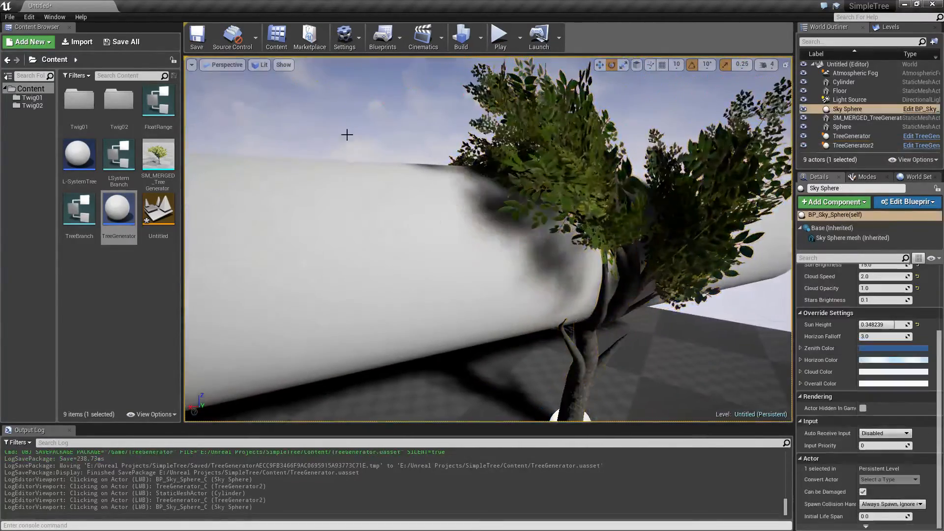
right_click_drag(344, 162, 413, 192)
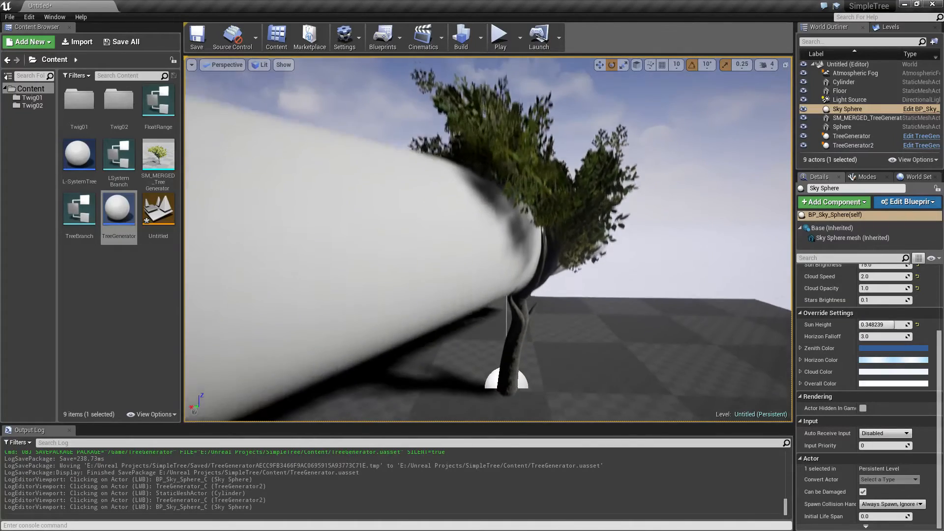
right_click_drag(413, 192, 414, 221)
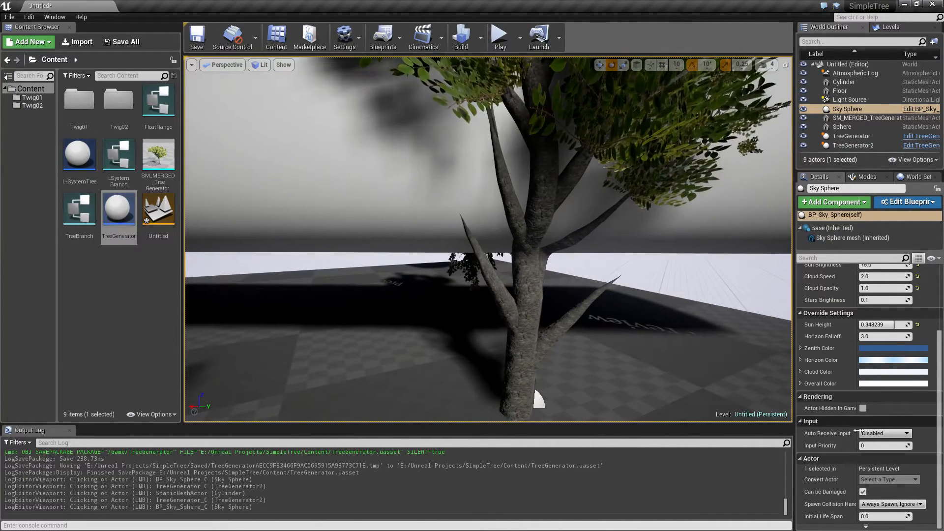
Set TreeGenerator2's Leaf Frequency to 0 so its leaves disappear
left_click(549, 389)
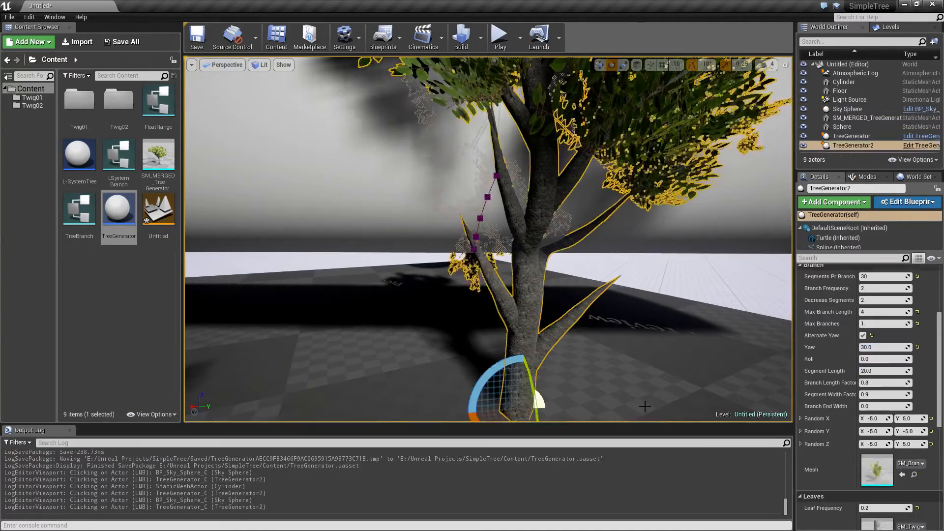
left_click(871, 508)
type("0")
key("Return")
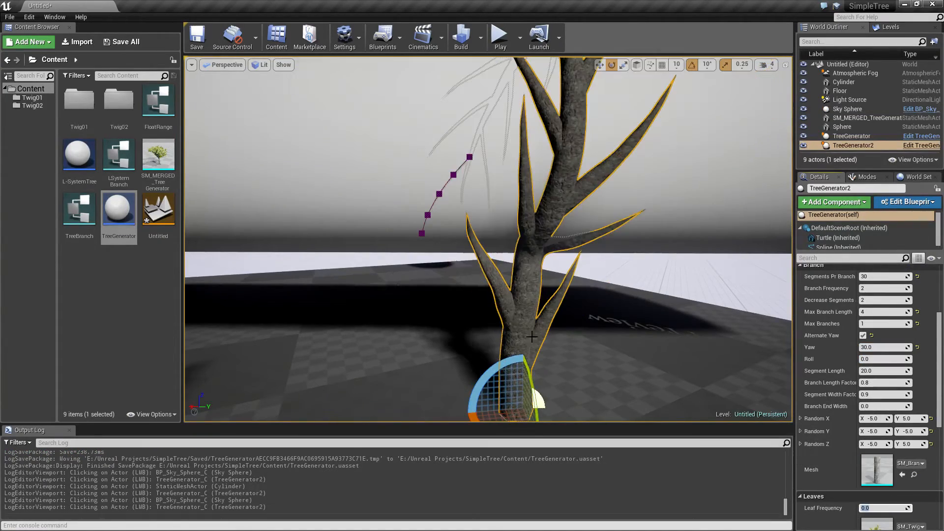
right_click_drag(523, 260, 522, 260)
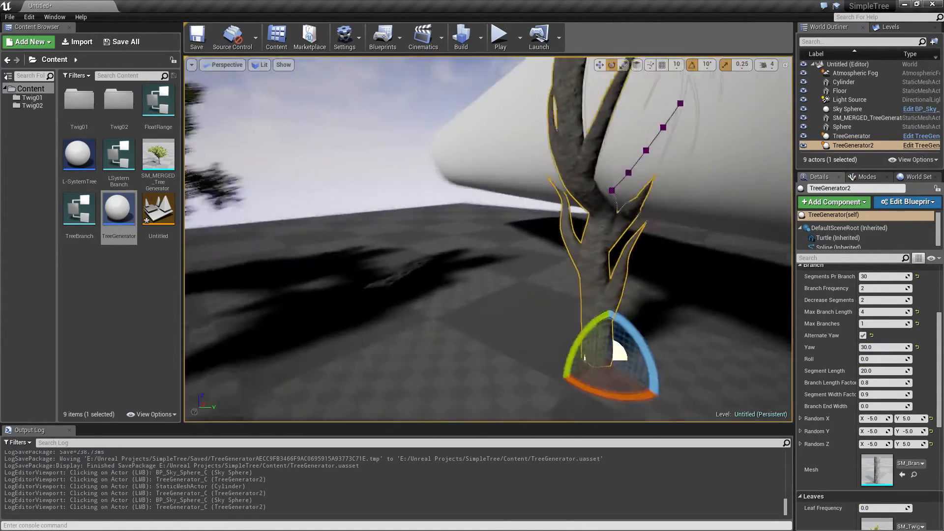
Move TreeGenerator2 down-left with the move gizmo, Random Z upper bound at 0, to regenerate branches
key("r")
key("w")
left_click_drag(609, 344, 630, 376)
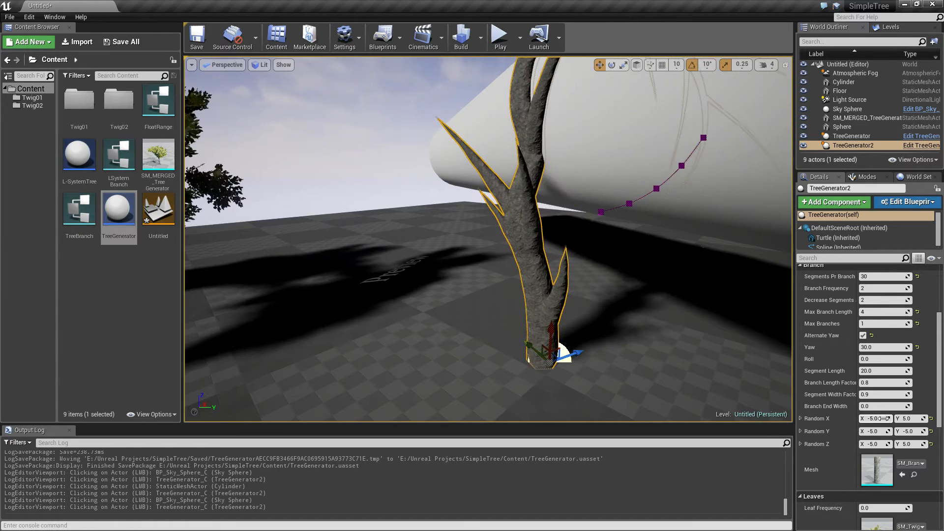
type("0\t0\t0\t0\t0\t")
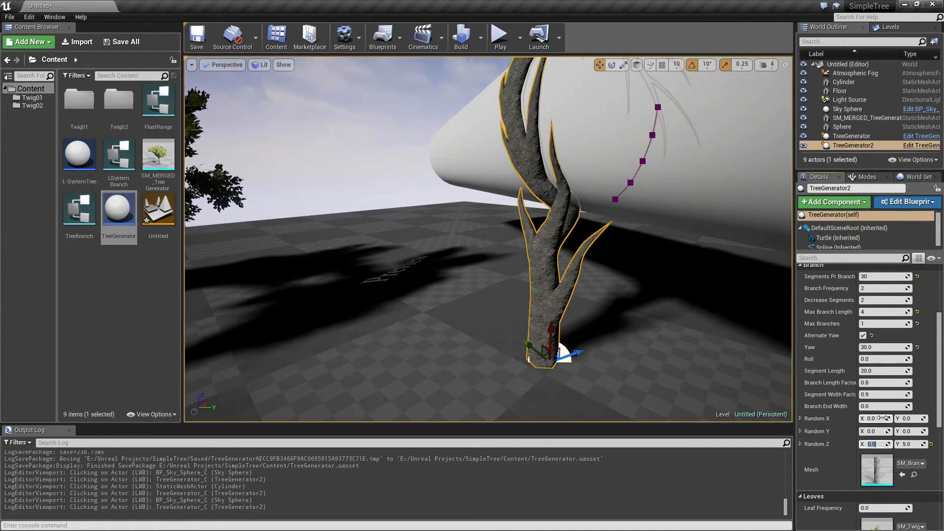
type("0")
key("Return")
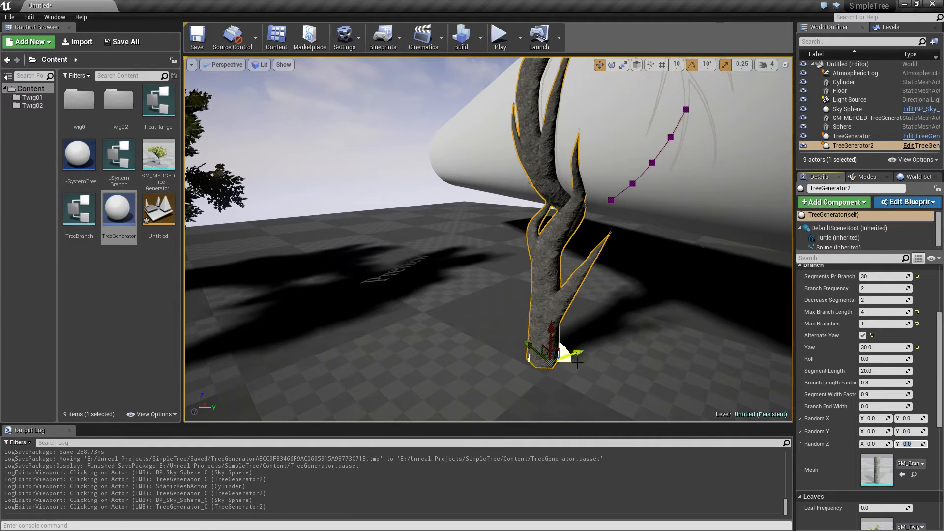
mouse_move(572, 355)
left_mouse_down()
mouse_move(509, 377)
mouse_move(551, 361)
left_mouse_up()
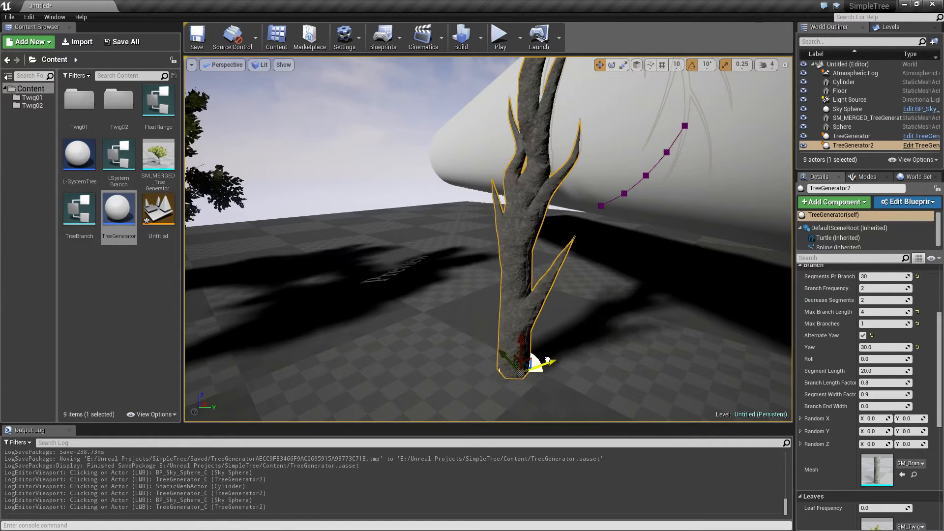
mouse_move(551, 362)
left_mouse_down()
mouse_move(485, 378)
mouse_move(546, 362)
mouse_move(528, 367)
left_mouse_up()
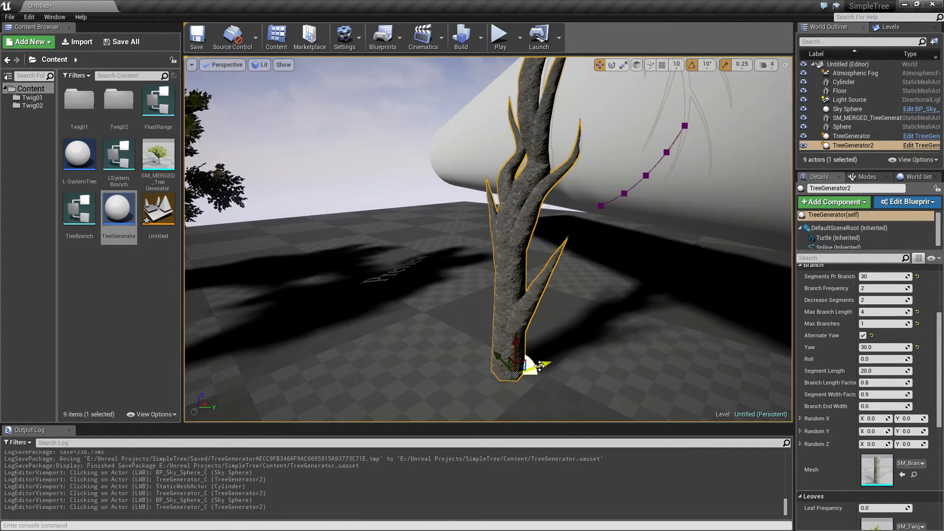
Nudge the tree further left, then up-right, regenerating new branch layouts each time
mouse_move(541, 367)
left_mouse_down()
mouse_move(428, 392)
mouse_move(445, 383)
left_mouse_up()
left_click_drag(445, 345, 449, 349)
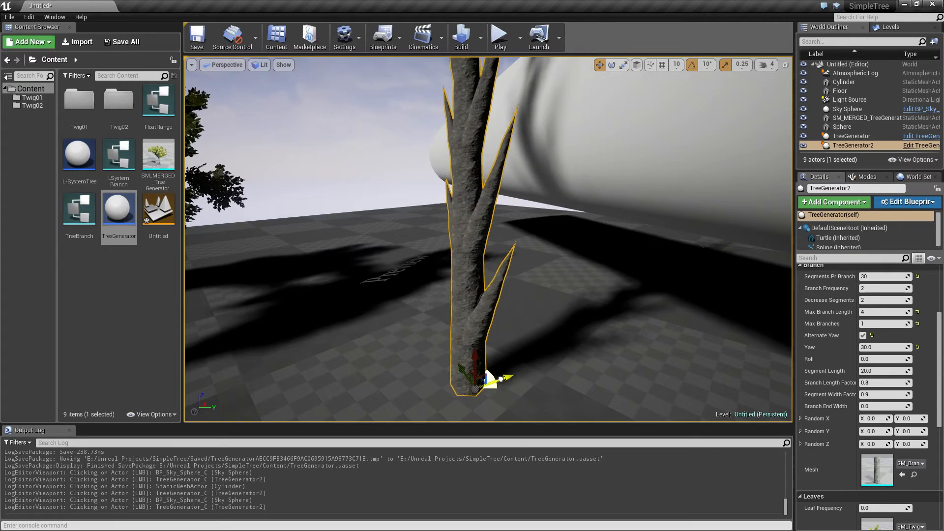
right_click_drag(384, 318, 396, 373)
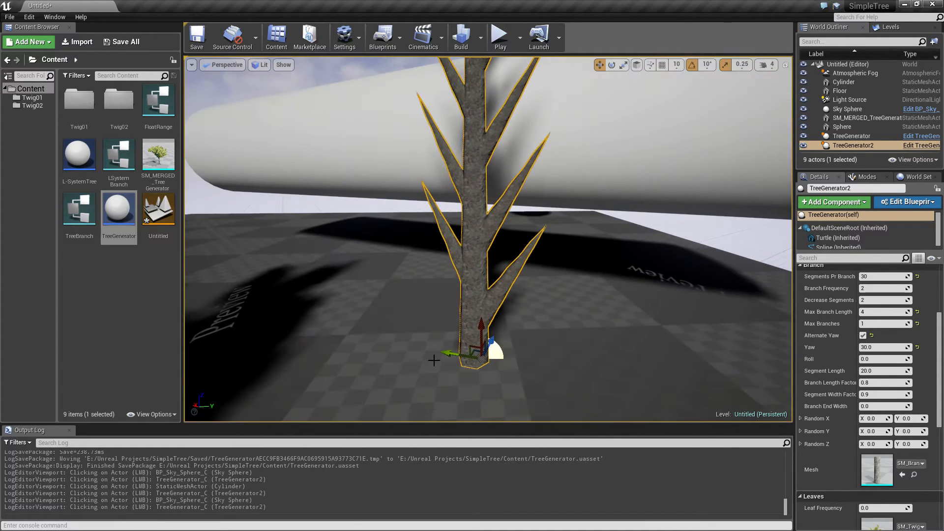
mouse_move(494, 347)
left_mouse_down()
mouse_move(523, 283)
mouse_move(514, 299)
left_mouse_up()
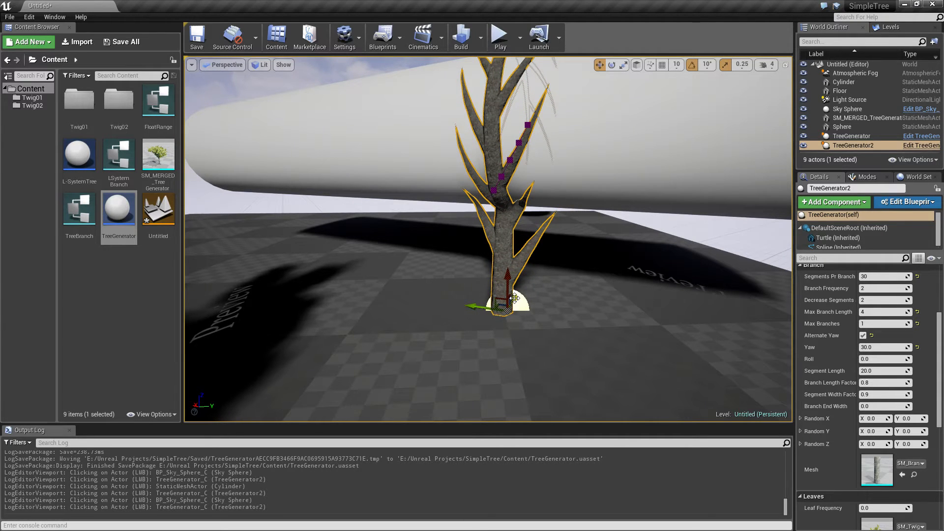
scroll(520, 302, "up", 2)
scroll(607, 270, "up", 5)
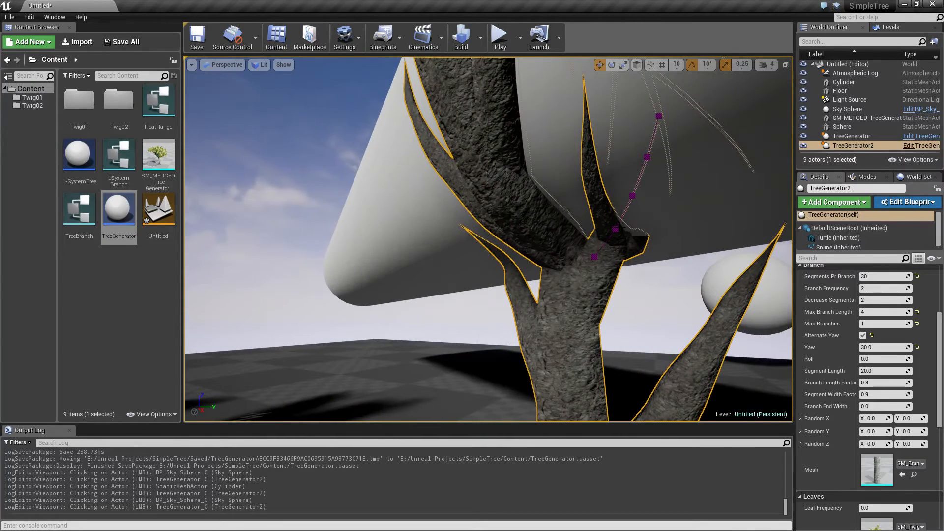
Open TreeGenerator on its Generate Tree graph, collapse Branch variables and expand RenderTree
double_click(118, 211)
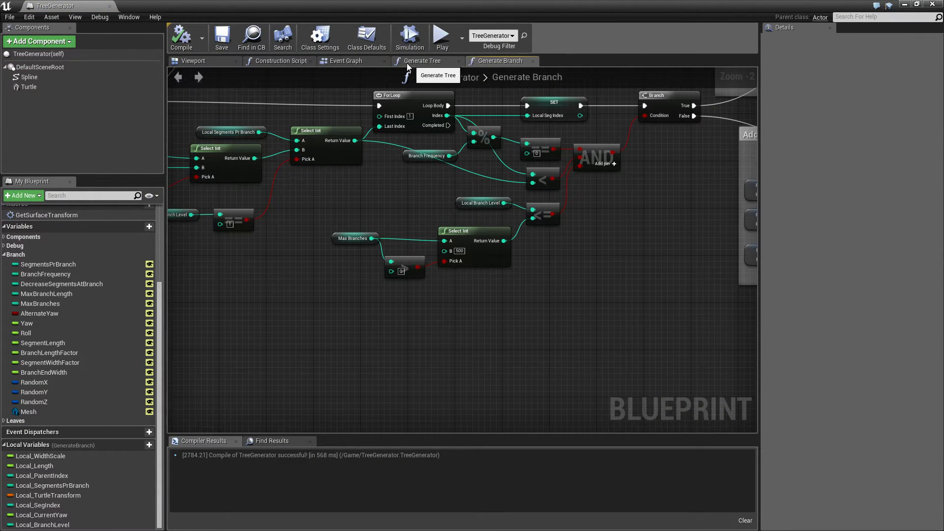
left_click(423, 63)
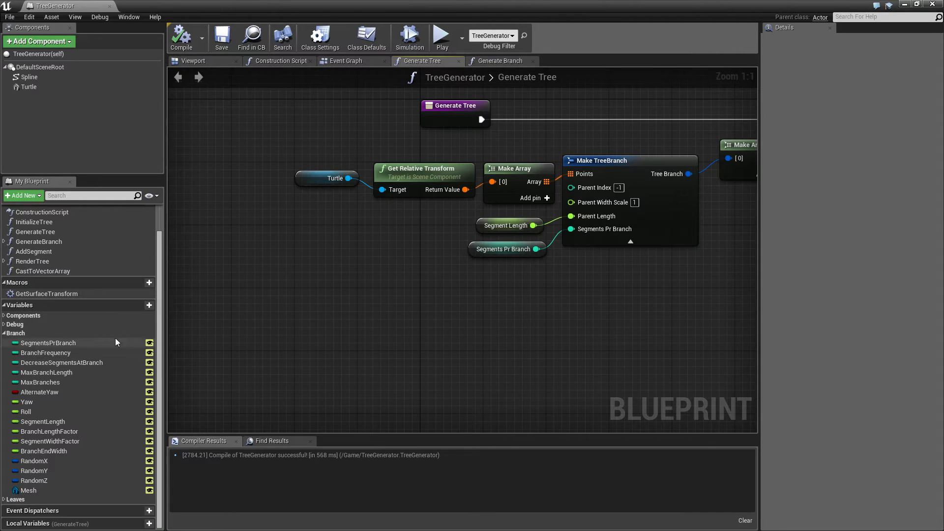
left_click(4, 333)
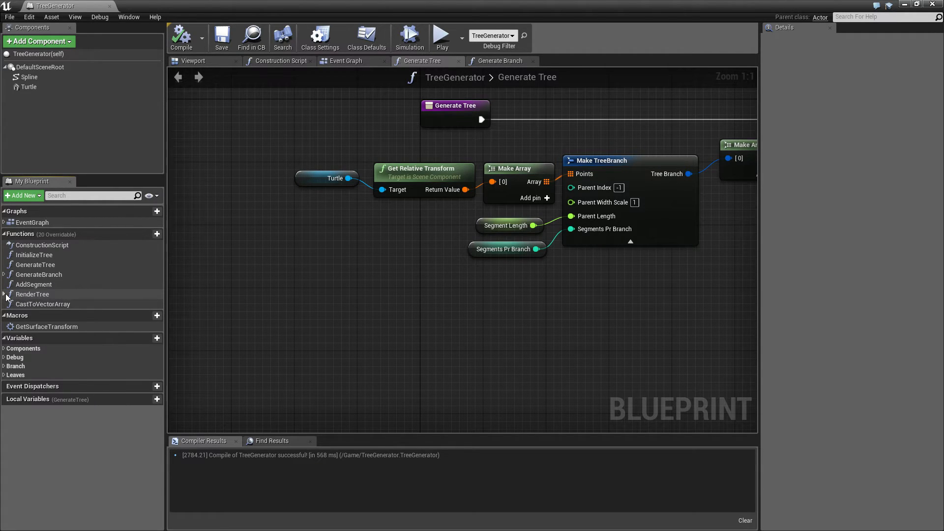
left_click(5, 294)
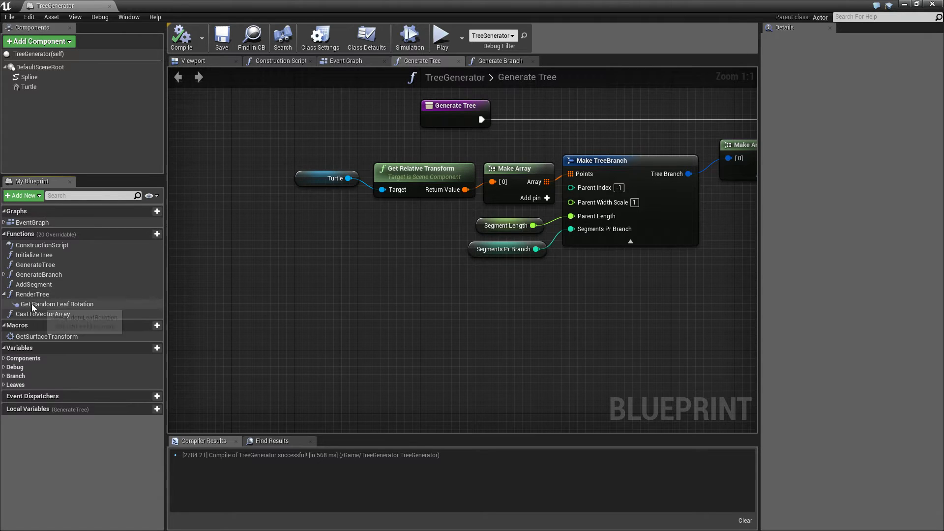
In the RenderTree graph, duplicate a Local Spline Mesh getter near the scale nodes
double_click(32, 294)
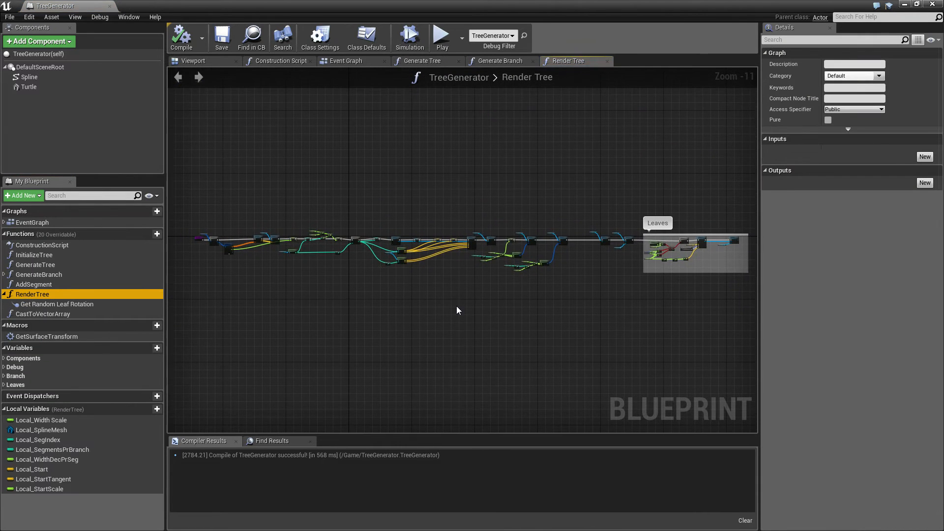
scroll(516, 340, "up", 2)
scroll(528, 350, "up", 1)
scroll(529, 362, "up", 1)
scroll(528, 360, "up", 1)
scroll(519, 342, "up", 2)
scroll(478, 313, "up", 1)
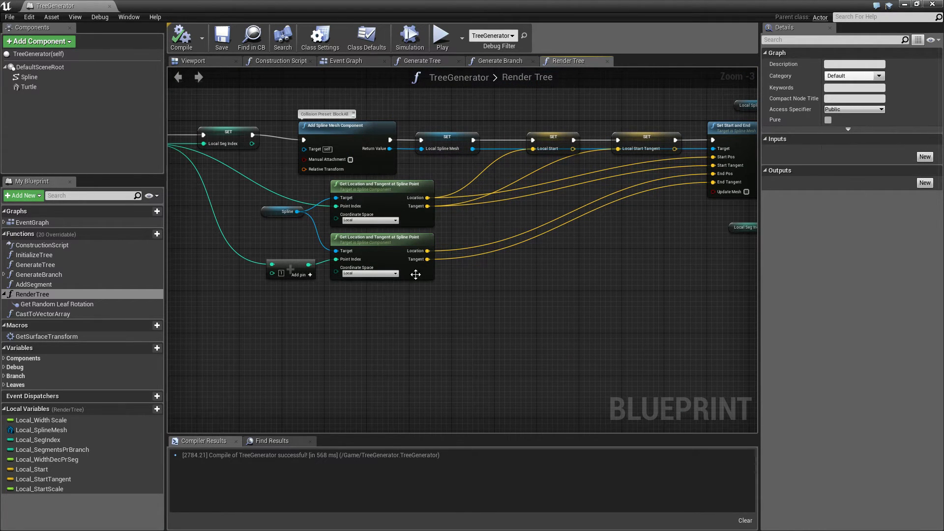
mouse_move(595, 274)
right_mouse_down()
mouse_move(561, 286)
mouse_move(440, 256)
mouse_move(178, 303)
right_mouse_up()
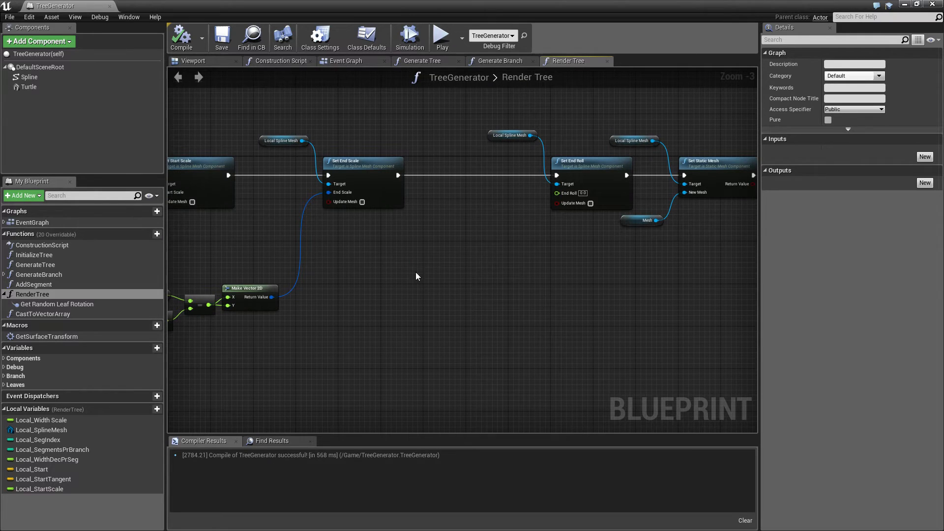
right_click_drag(406, 271, 584, 294)
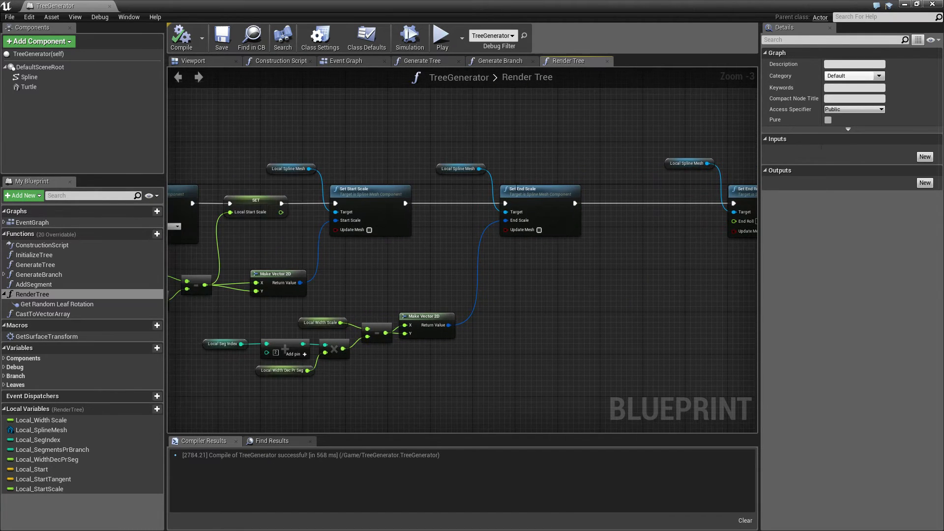
left_click(449, 170)
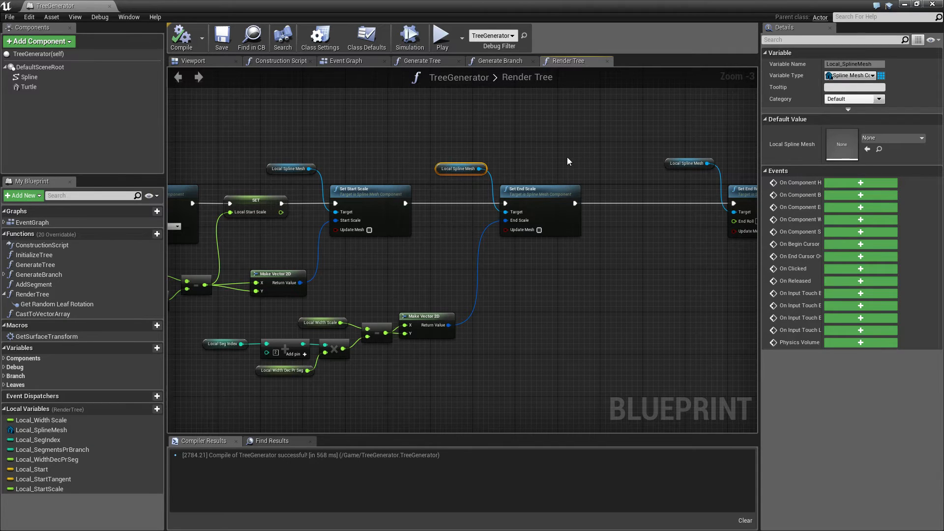
key("ctrl+v")
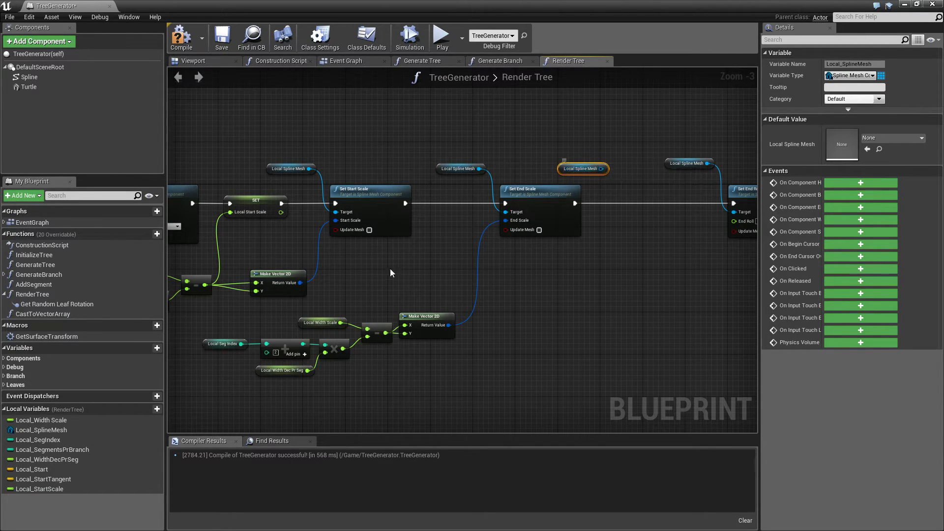
mouse_move(336, 280)
right_mouse_down()
mouse_move(585, 252)
mouse_move(510, 215)
right_mouse_up()
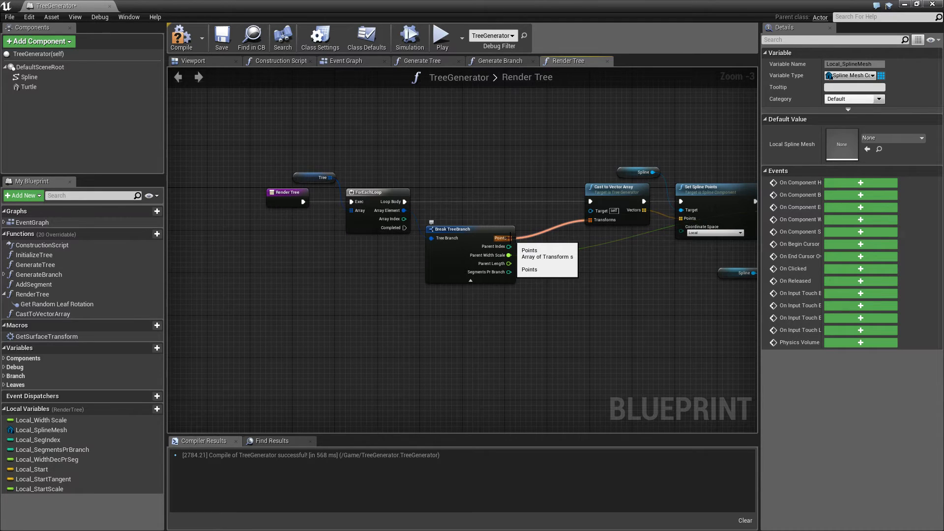
Promote Break TreeBranch's Points to a local variable Local_Transforms, its SET wired into the loop body
left_click_drag(507, 239, 486, 188)
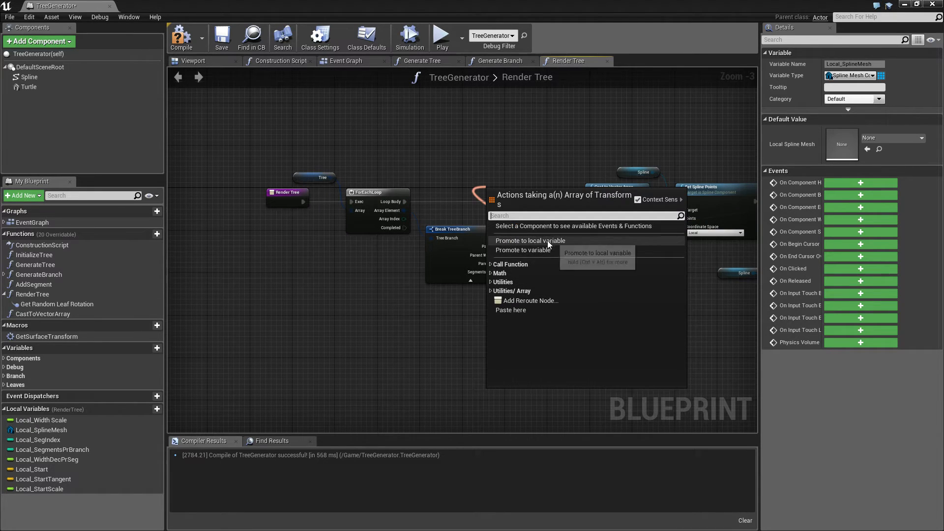
left_click(546, 241)
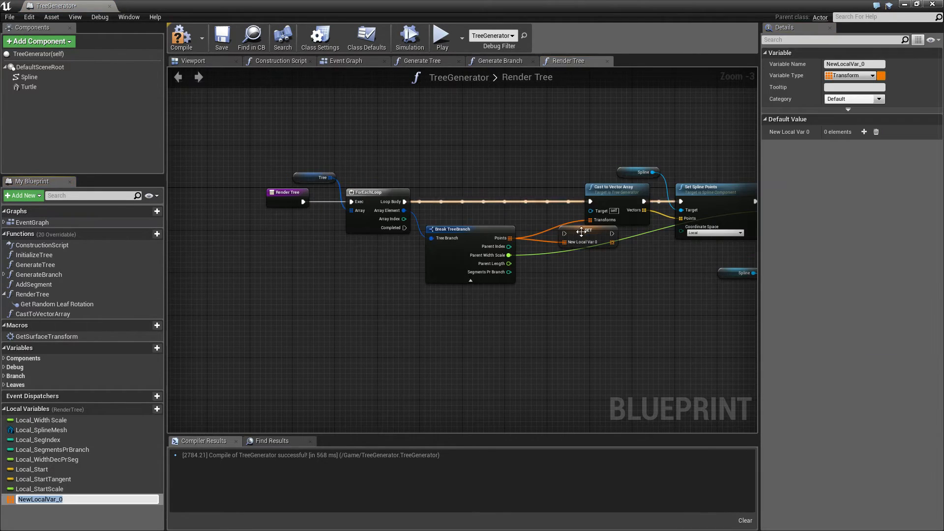
mouse_move(582, 231)
left_mouse_down()
mouse_move(535, 200)
mouse_move(590, 201)
mouse_move(590, 220)
left_mouse_up()
left_click_drag(517, 201, 405, 201)
left_click(37, 500)
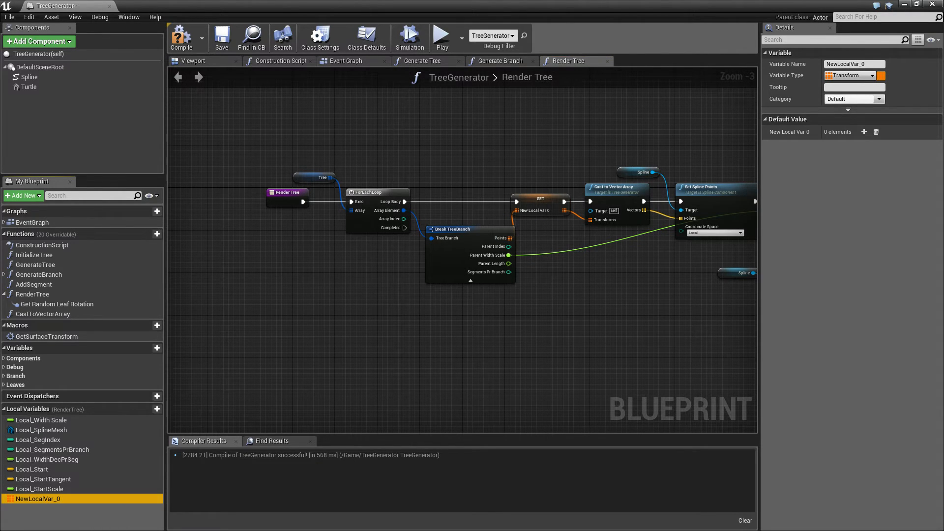
key("F2")
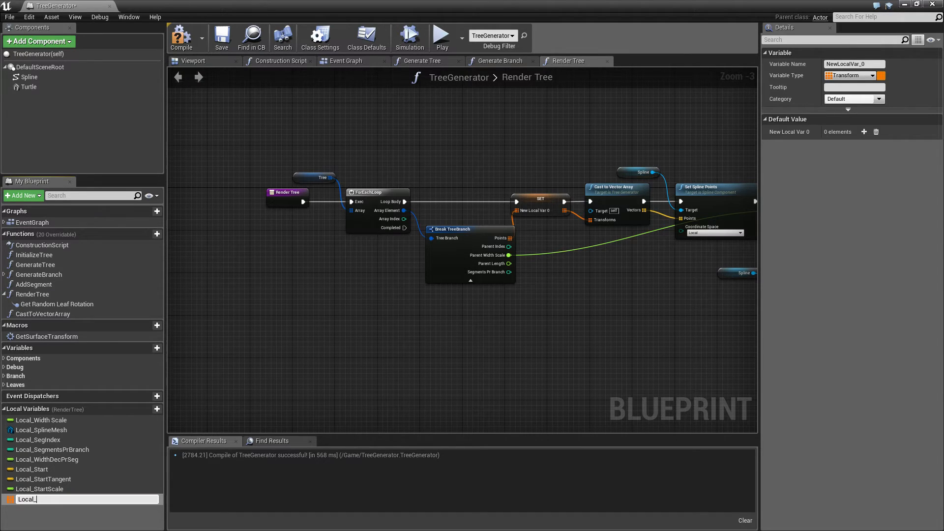
type("Transforms")
key("Return")
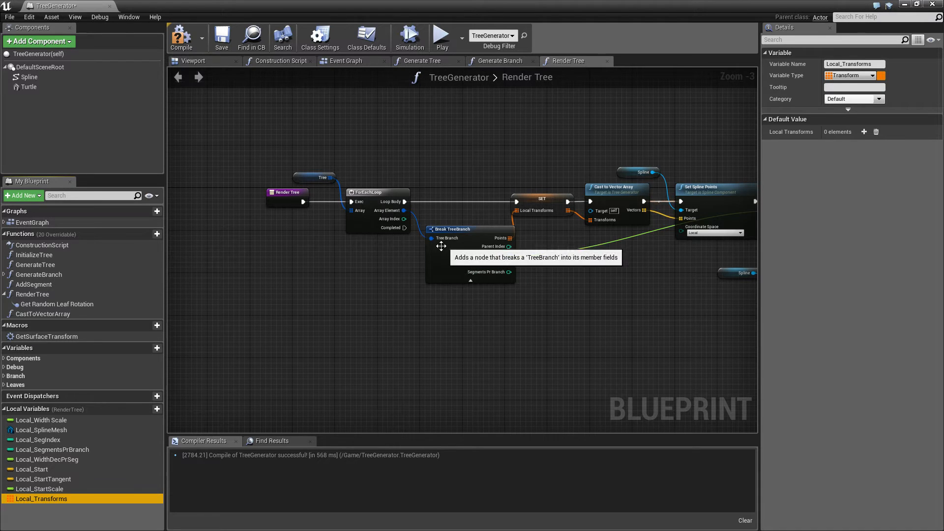
Shift the loop start nodes left to make room and bring the spline mesh loop into view
left_click_drag(451, 232, 448, 232)
left_click_drag(283, 169, 449, 295)
left_click(260, 155)
left_click_drag(260, 154, 402, 236)
left_click(630, 363)
mouse_move(629, 363)
right_mouse_down()
mouse_move(465, 297)
mouse_move(242, 280)
right_mouse_up()
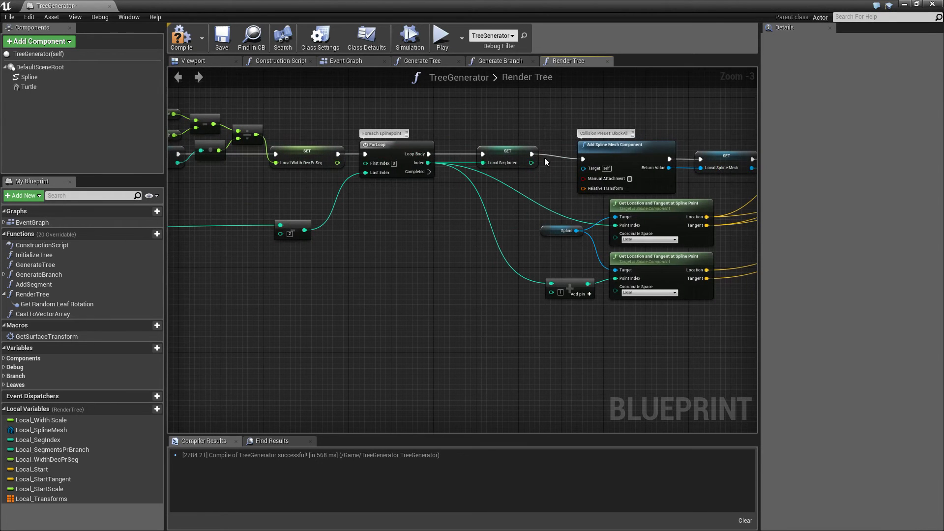
Add Set Spline Up Dir between Set End Scale and Set End Roll with Update Mesh unchecked
right_click_drag(664, 337, 244, 337)
right_click_drag(737, 141, 501, 135)
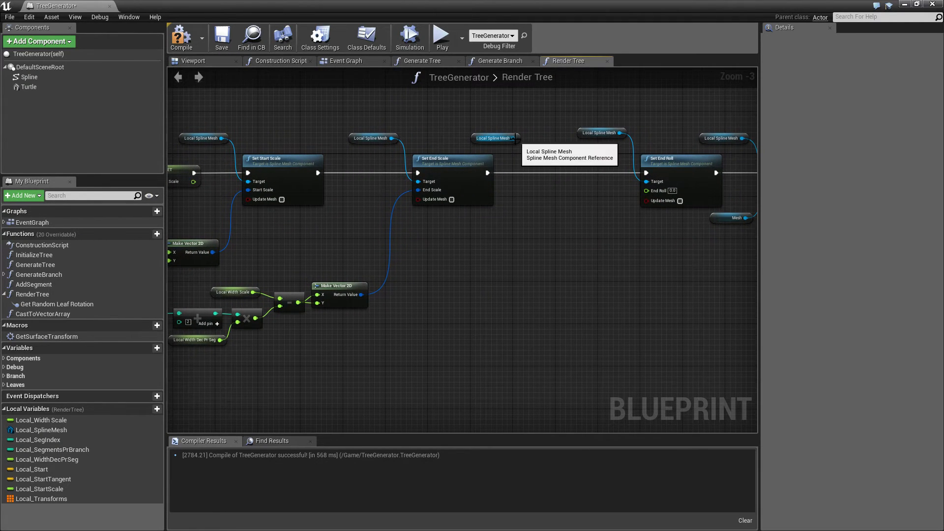
left_click_drag(514, 138, 537, 160)
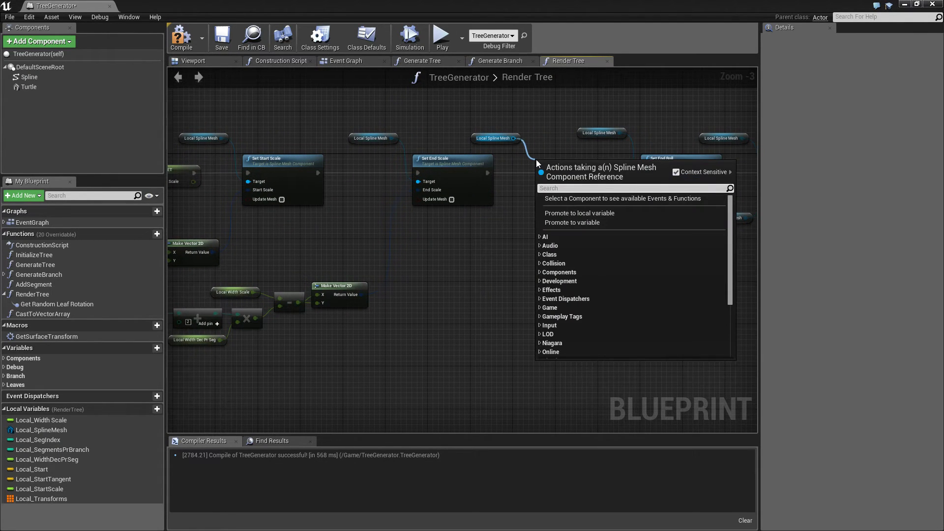
type("set")
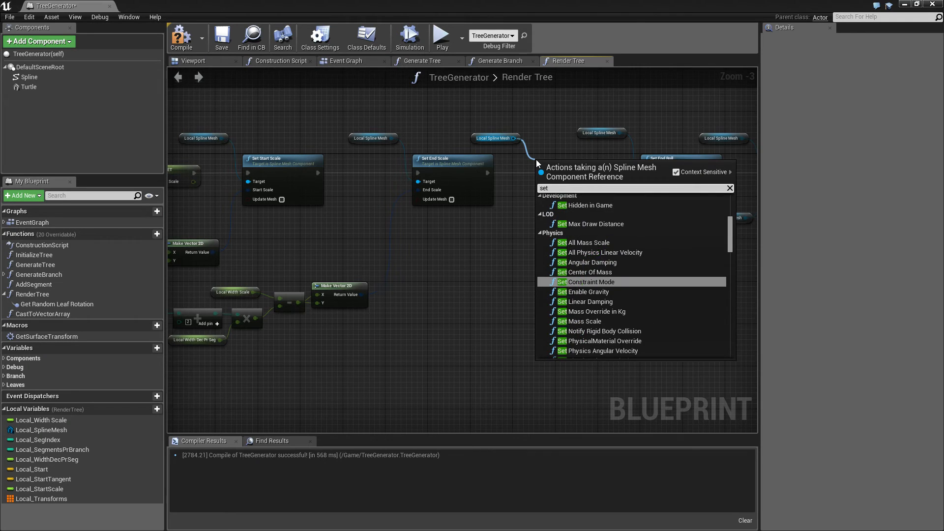
type(" up")
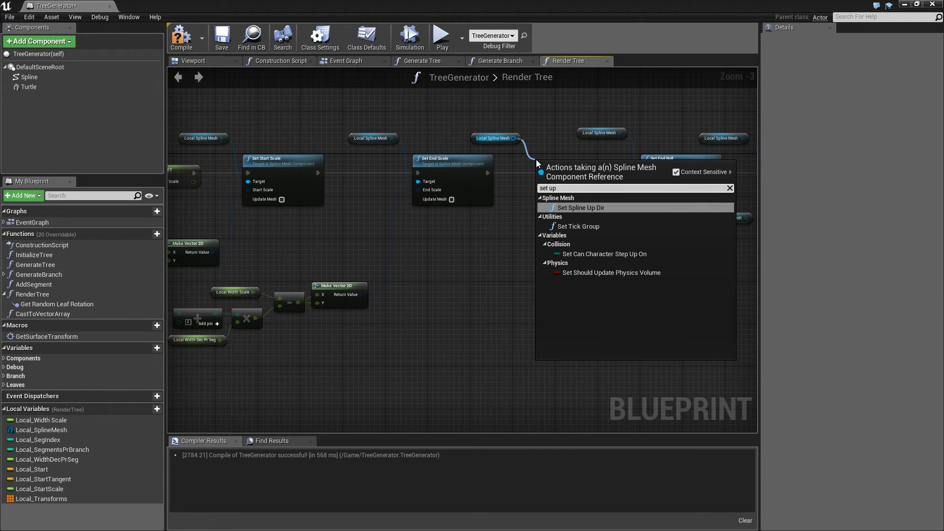
key("Return")
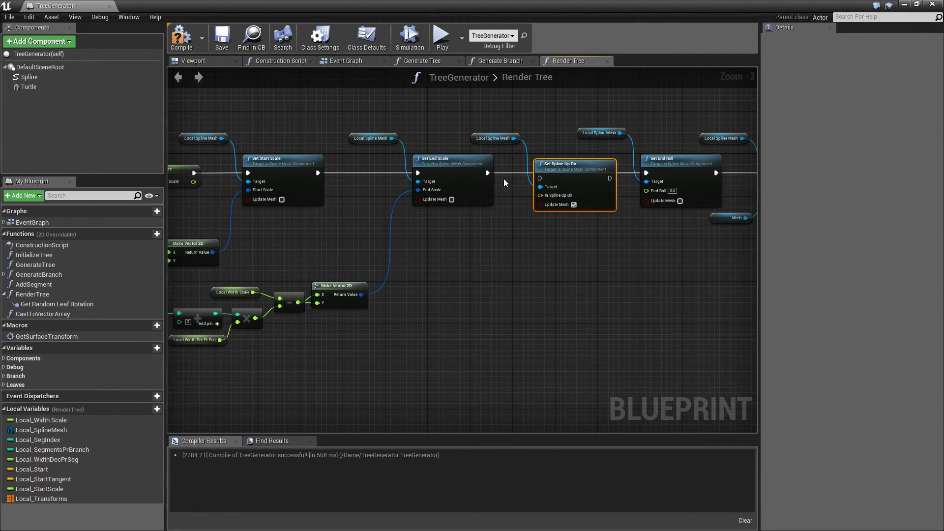
left_click_drag(487, 174, 543, 177)
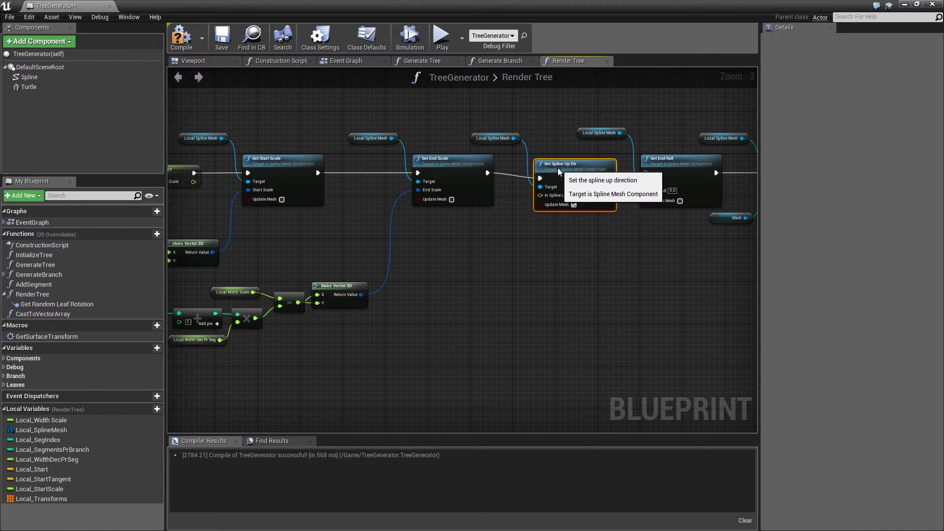
key("q")
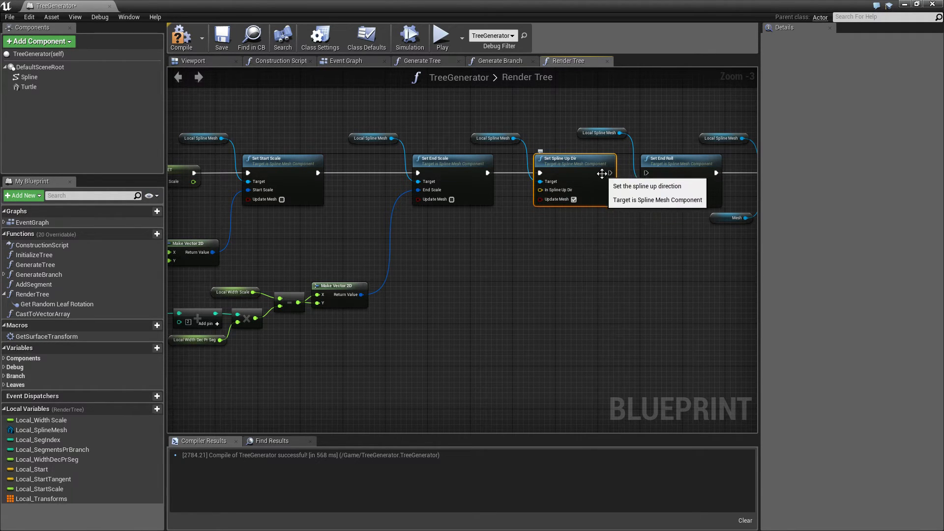
left_click_drag(613, 174, 648, 172)
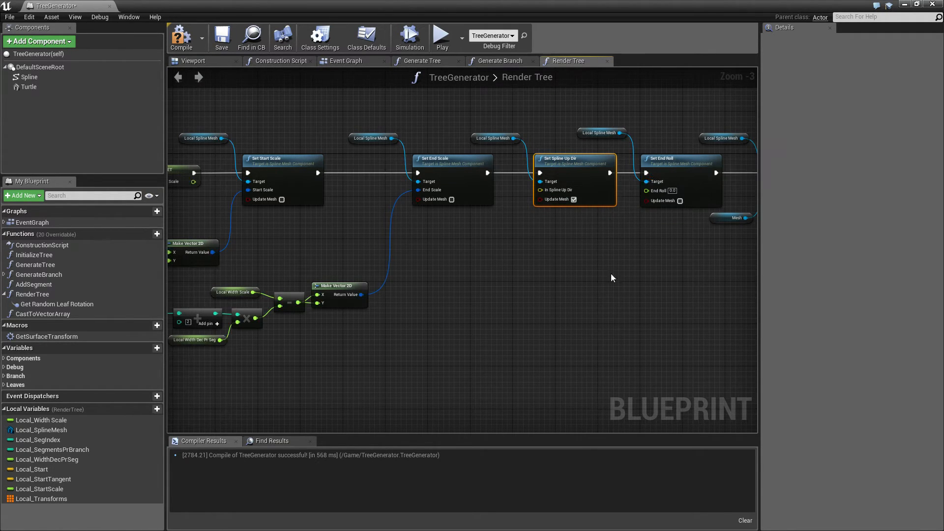
left_click(575, 200)
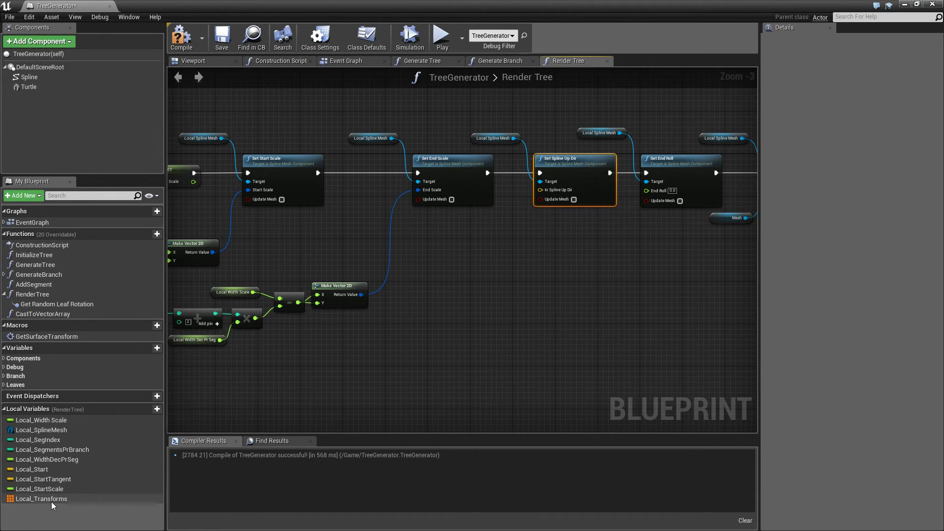
Get the Local_Transforms element at index Local_SegIndex
mouse_move(24, 499)
left_mouse_down()
mouse_move(414, 283)
mouse_move(421, 251)
mouse_move(501, 251)
left_mouse_up()
left_click(458, 260)
type("get")
key("Return")
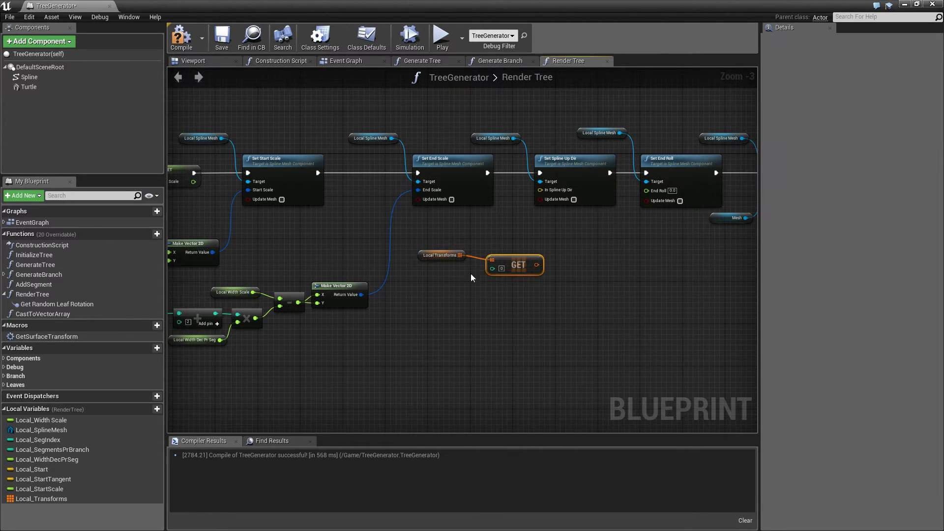
left_click(48, 439)
mouse_move(48, 440)
left_mouse_down()
mouse_move(492, 268)
mouse_move(500, 247)
left_mouse_up()
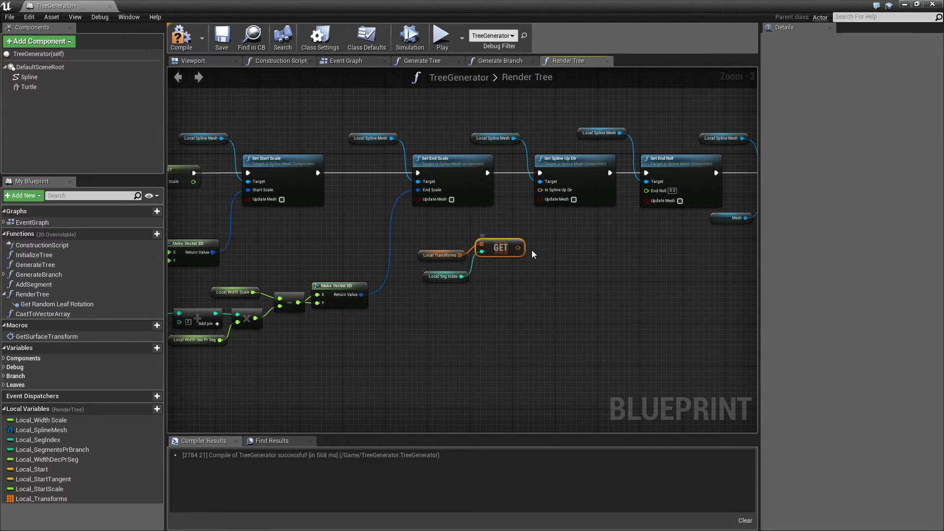
Split the transform, take Get Up Vector of its Rotation for the spline up dir, and compile
right_click(525, 251)
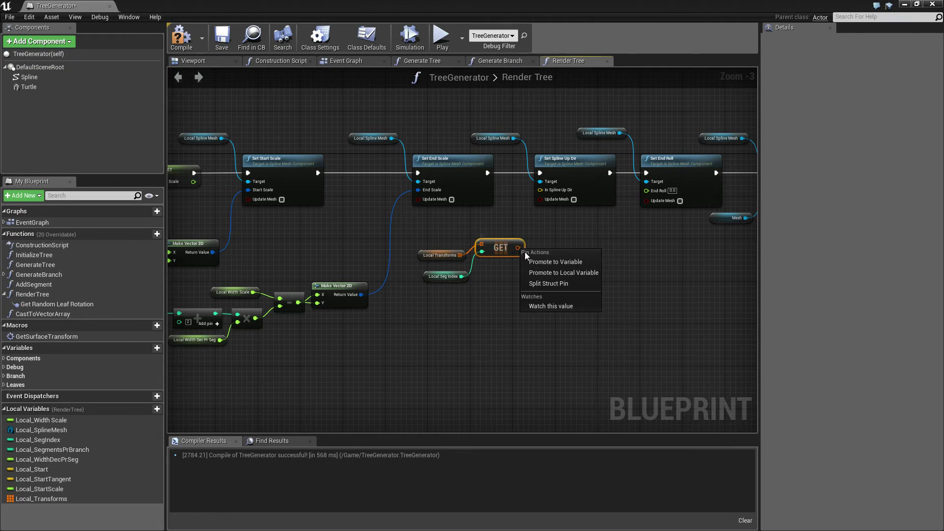
left_click(550, 284)
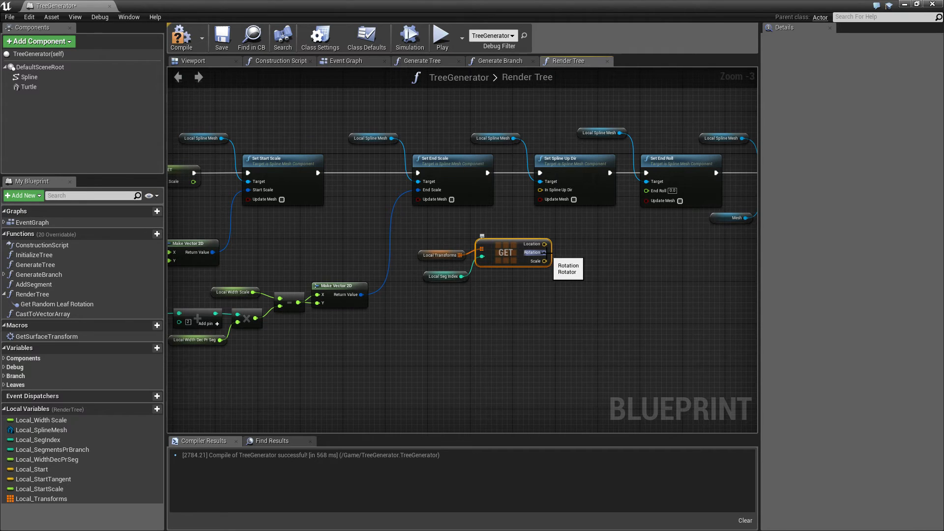
left_click_drag(545, 252, 579, 254)
type("get up")
key("Return")
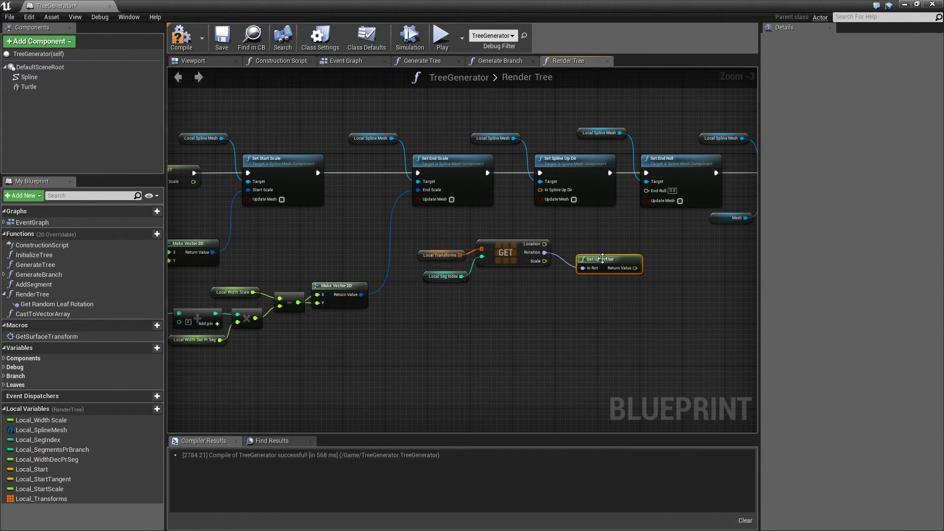
left_click_drag(603, 259, 509, 220)
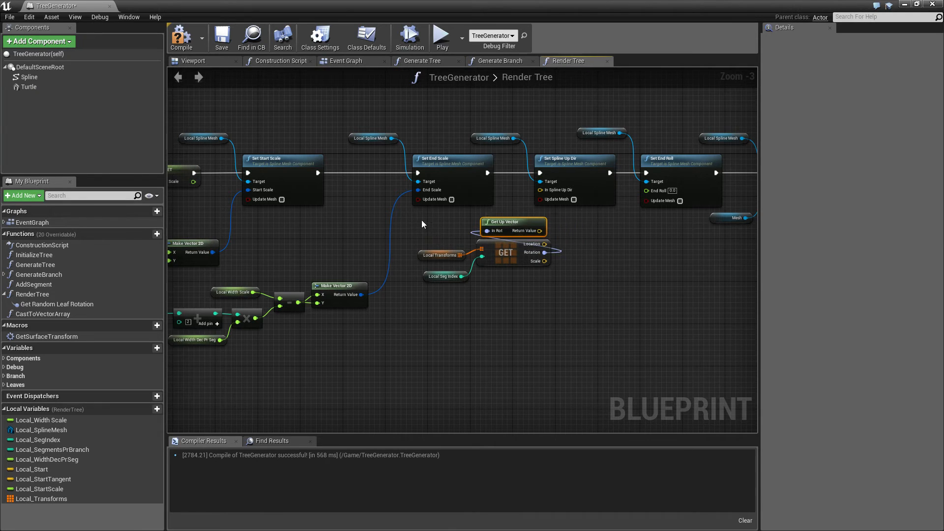
left_click_drag(431, 234, 487, 284)
mouse_move(520, 230)
left_mouse_down()
mouse_move(478, 230)
mouse_move(540, 190)
left_mouse_up()
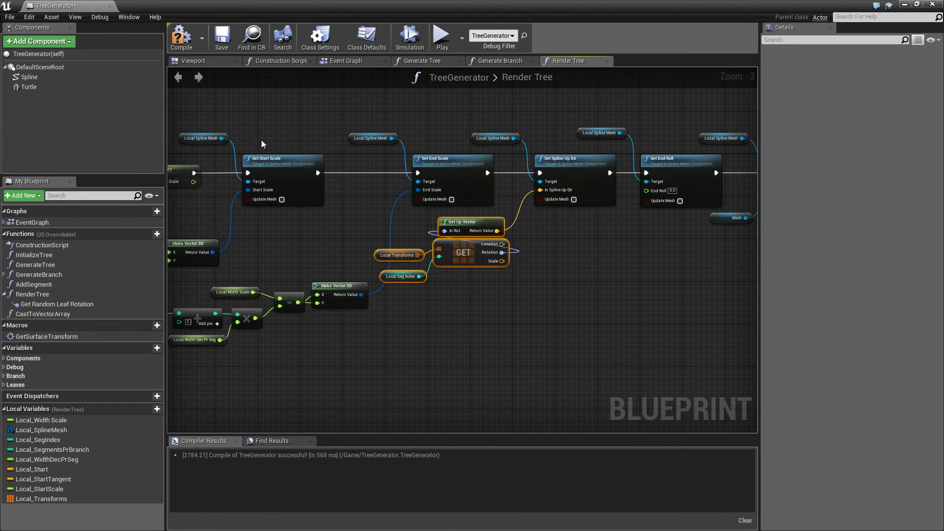
left_click(182, 37)
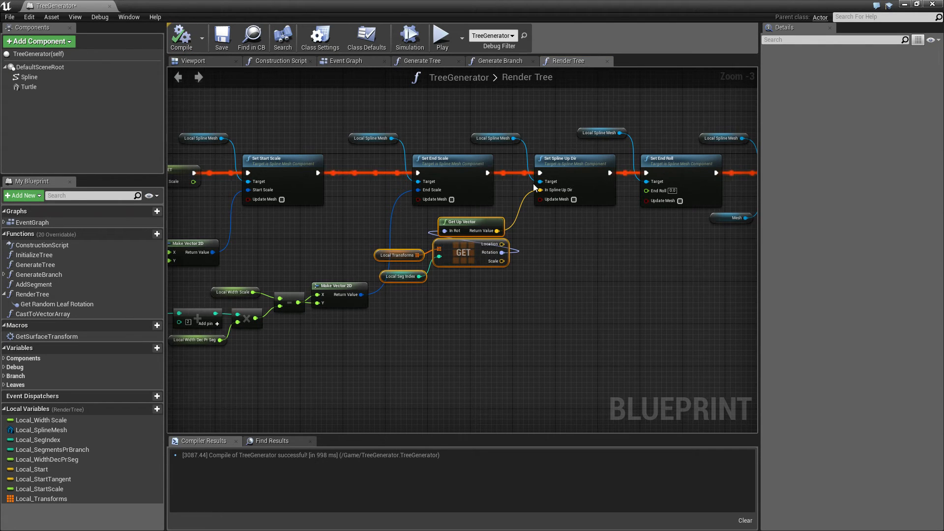
Inspect the regenerated tree's branches up close in the level, then reopen TreeGenerator
left_click(903, 5)
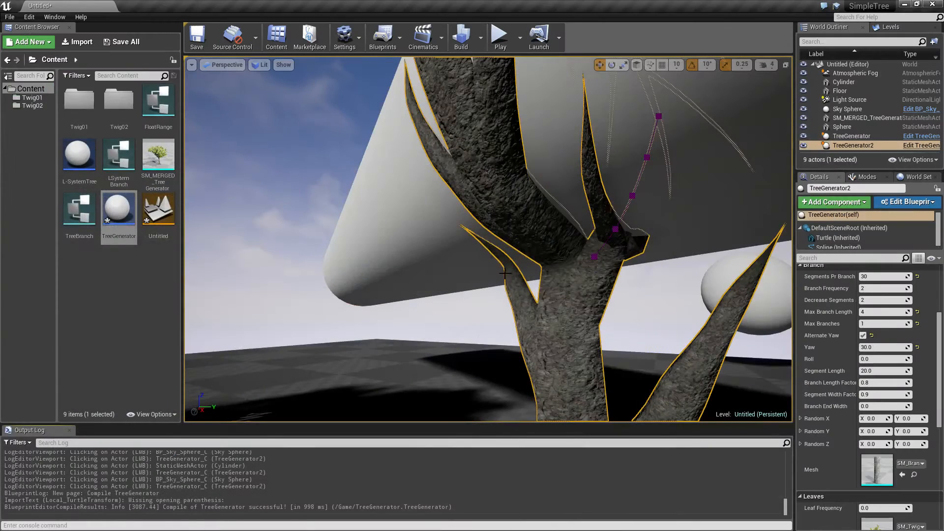
mouse_move(501, 274)
right_mouse_down()
mouse_move(517, 265)
mouse_move(577, 316)
right_mouse_up()
left_click(577, 316)
mouse_move(592, 290)
left_mouse_down()
mouse_move(596, 319)
mouse_move(576, 390)
mouse_move(552, 419)
mouse_move(584, 349)
mouse_move(570, 380)
left_mouse_up()
mouse_move(569, 379)
right_mouse_down()
mouse_move(517, 296)
mouse_move(225, 247)
right_mouse_up()
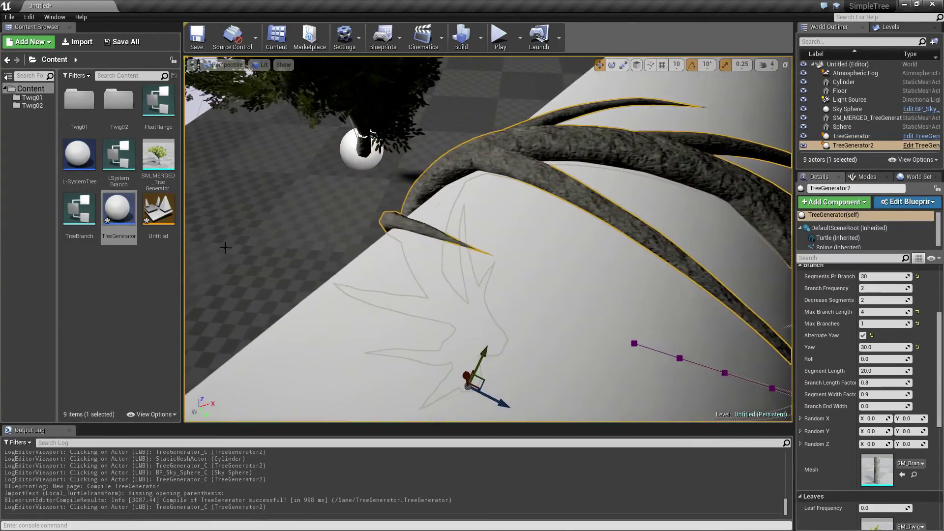
double_click(120, 210)
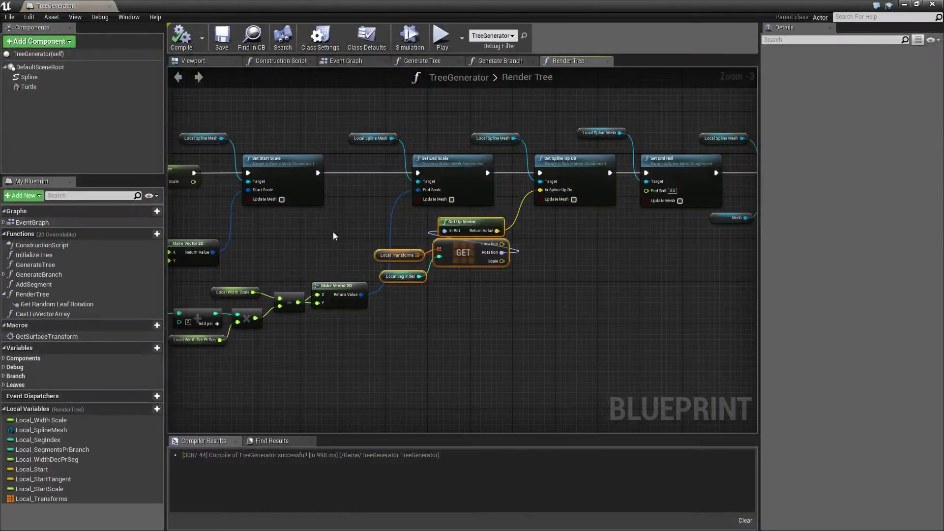
Rewire Set Spline Up Dir into the exec chain before Set End Roll so TreeGenerator compiles again
left_click(520, 210, "alt")
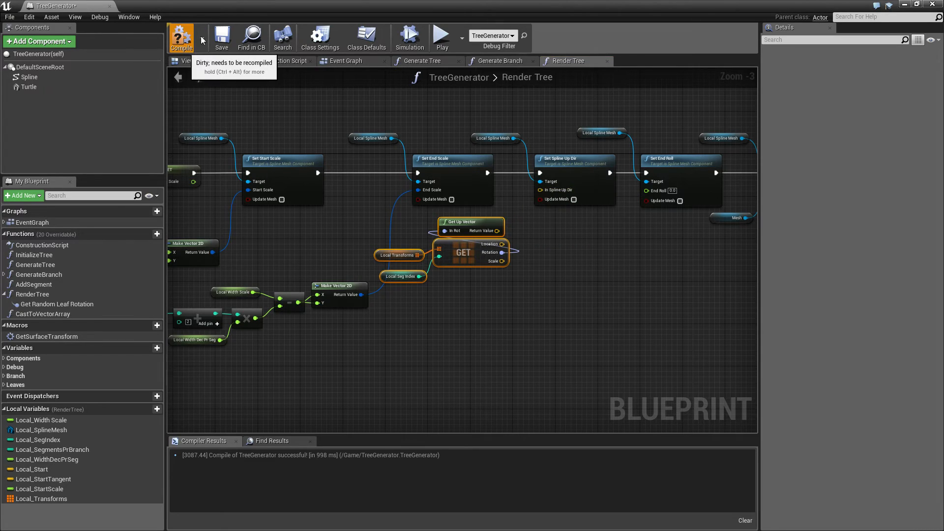
key("F7")
left_click(906, 5)
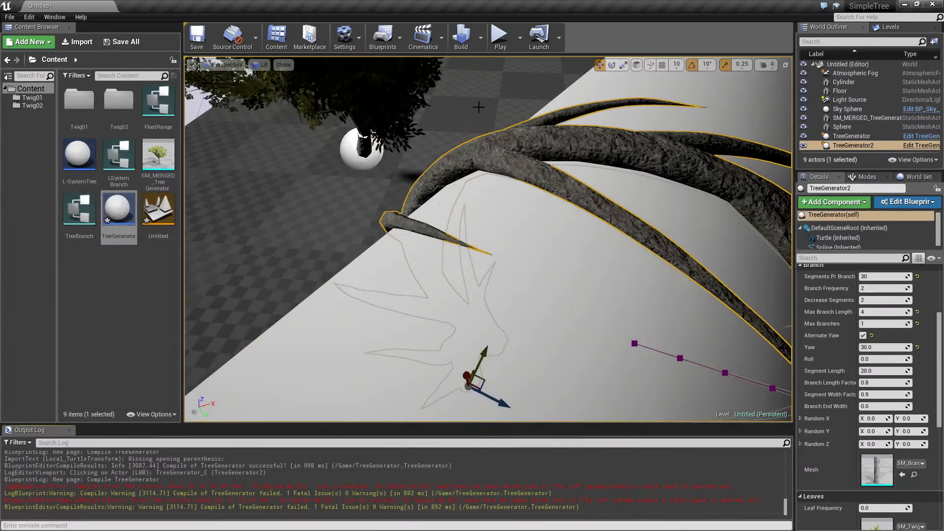
double_click(120, 213)
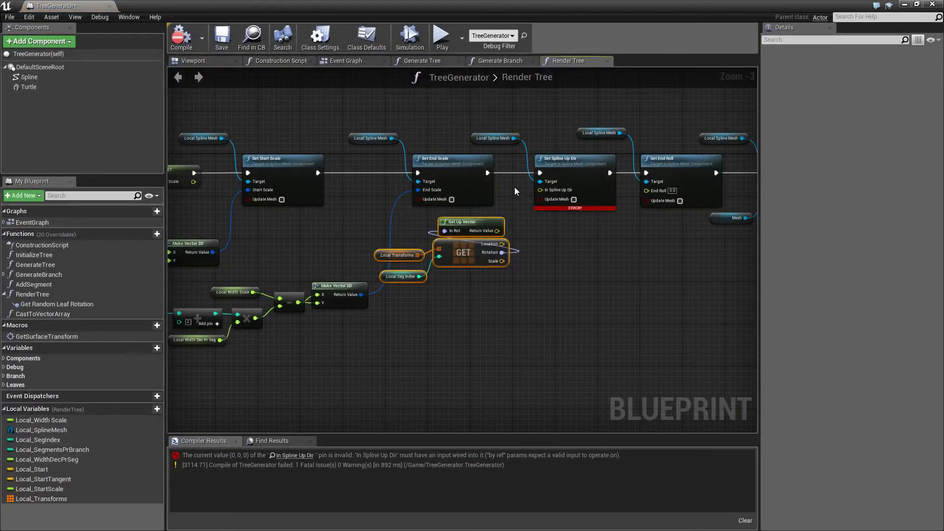
left_click_drag(490, 173, 649, 173)
left_click_drag(498, 231, 541, 190)
left_click(905, 4)
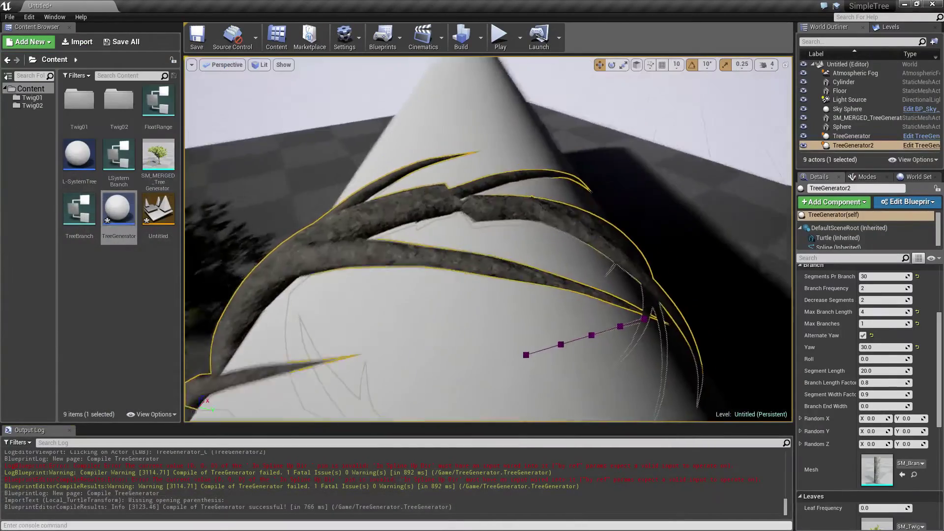
Orbit below and around the tree's branches in the level
right_click_drag(372, 157, 372, 157)
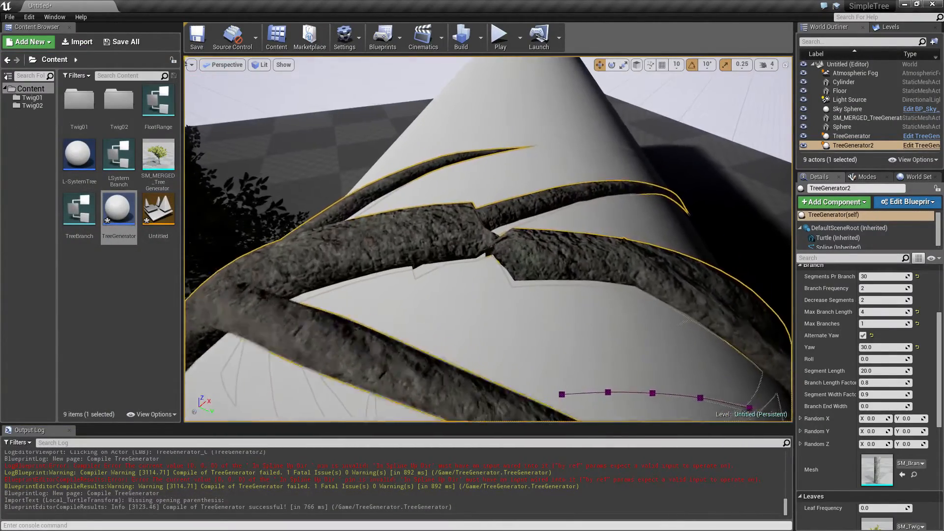
right_click_drag(463, 227, 485, 228)
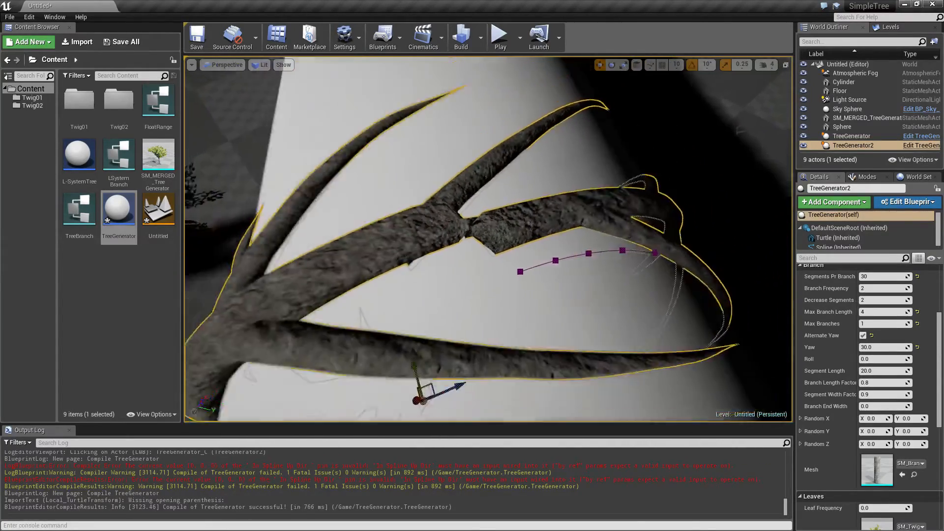
right_click_drag(487, 236, 487, 237)
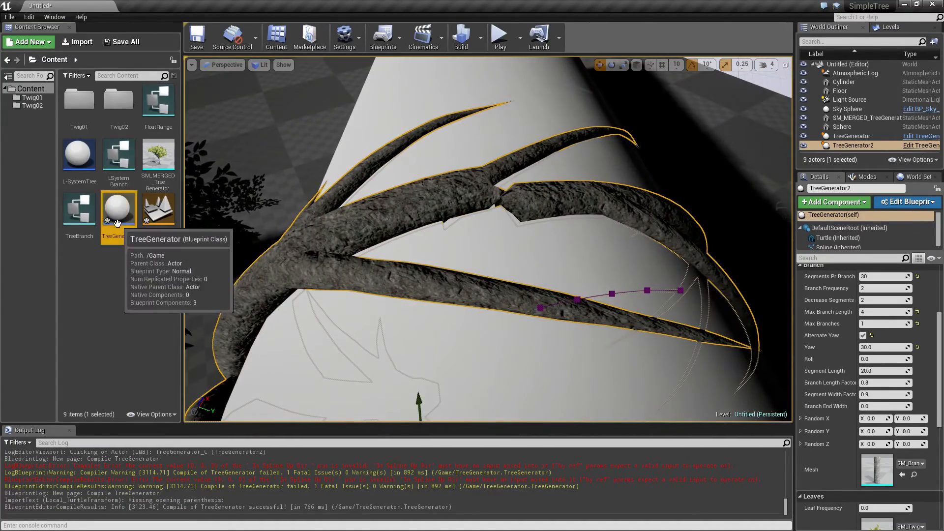
Feed Set End Scale's exec into Set Spline Up Dir, compile, and view the whole regenerated tree
double_click(116, 224)
left_click_drag(488, 173, 541, 174)
left_click(181, 37)
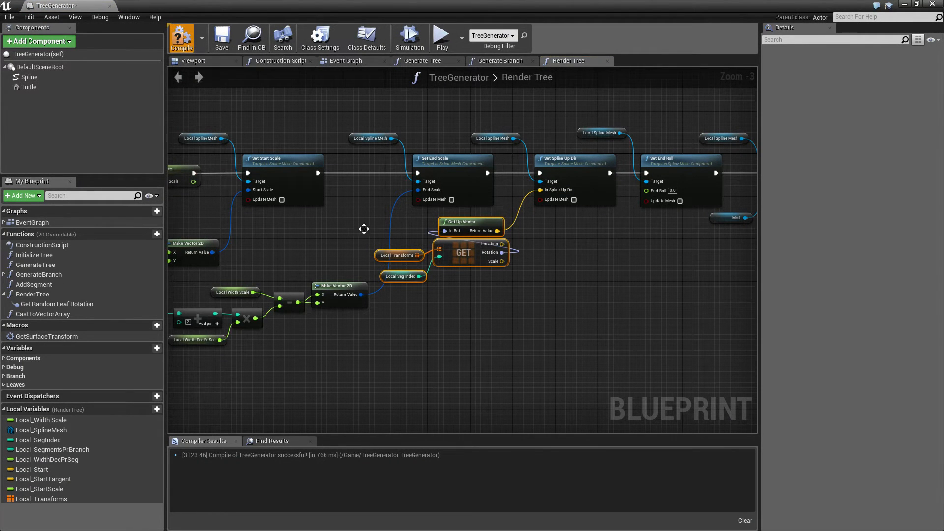
left_click(905, 5)
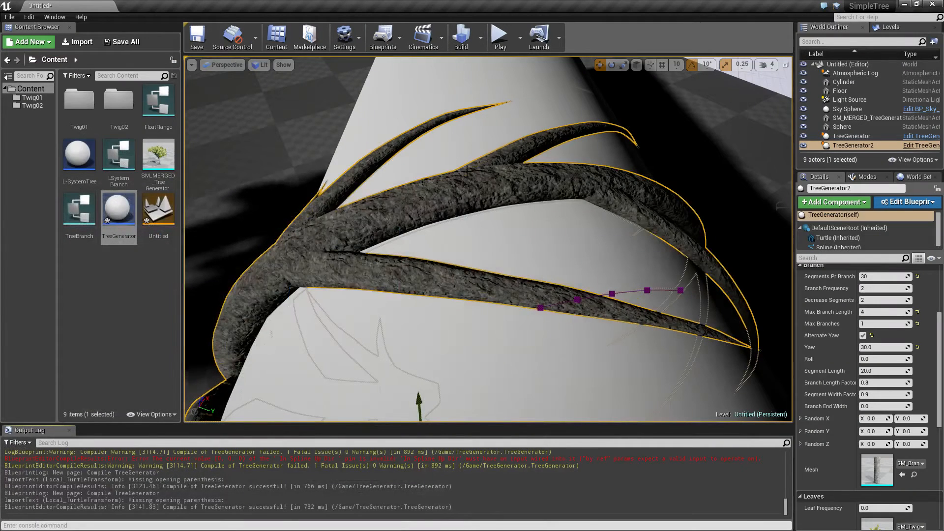
right_click_drag(487, 236, 476, 254)
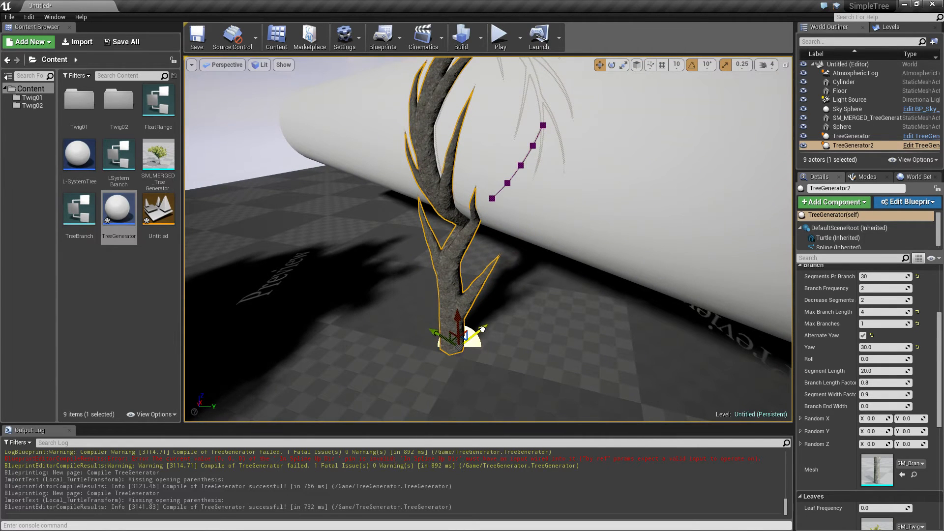
right_click_drag(479, 329, 480, 330)
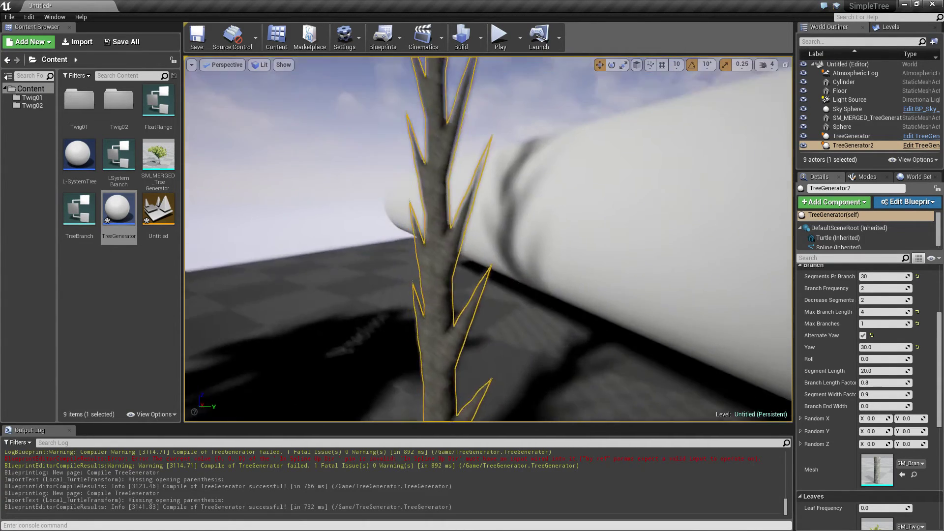
right_click_drag(333, 305, 333, 305)
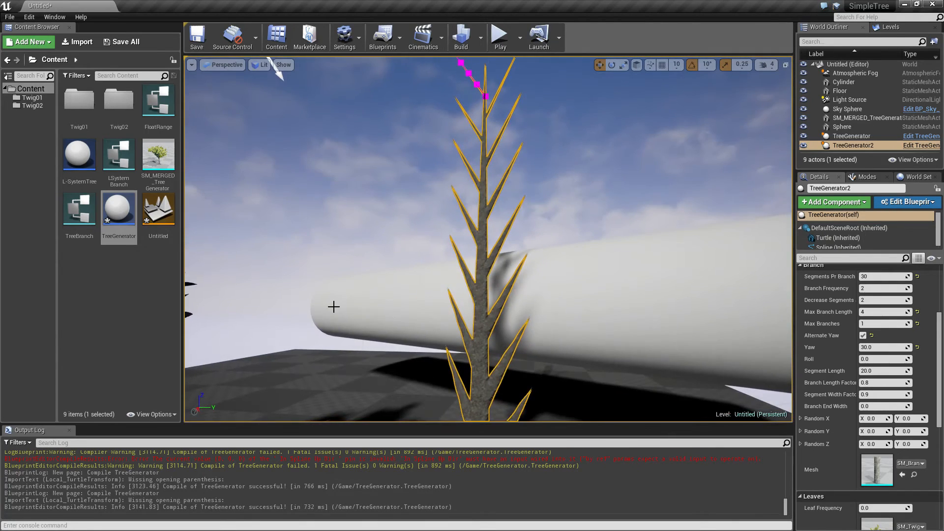
left_click(365, 241)
left_click(491, 317)
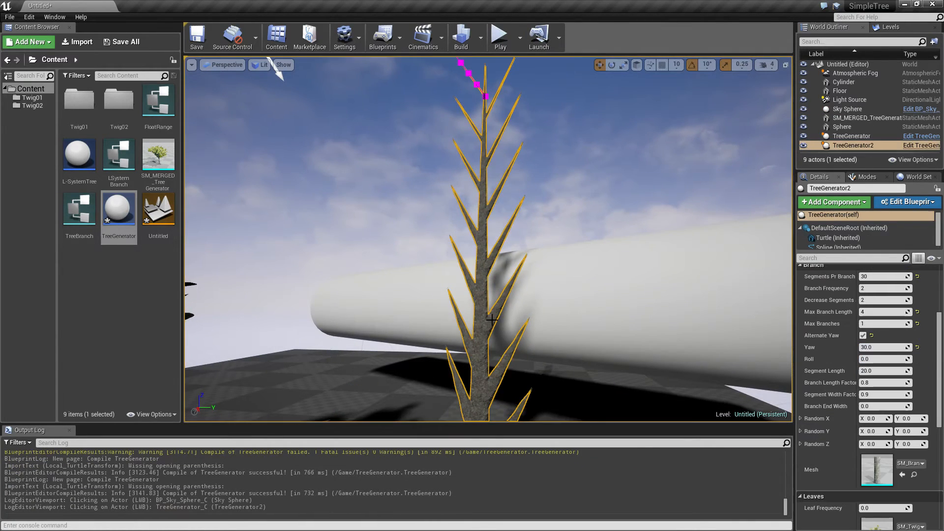
mouse_move(457, 293)
right_mouse_down()
mouse_move(366, 256)
mouse_move(369, 265)
mouse_move(385, 251)
right_mouse_up()
left_click(314, 182)
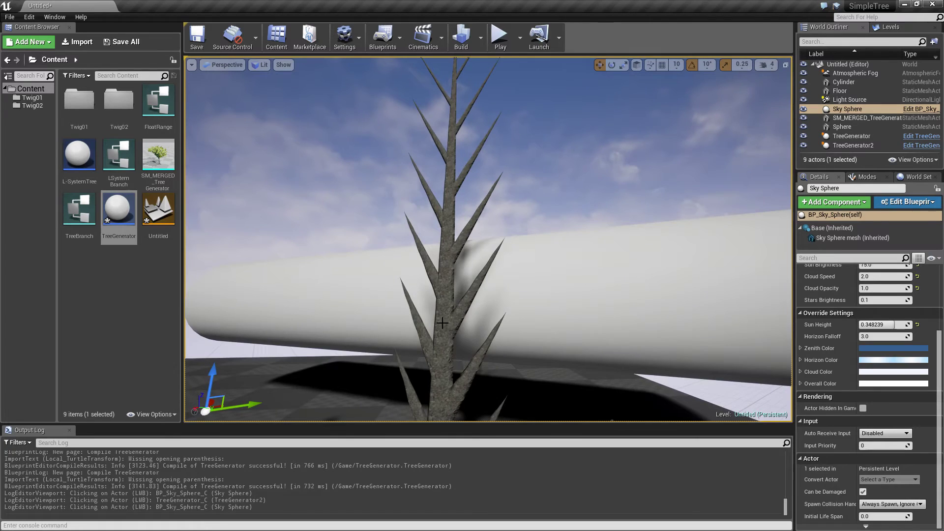
left_click(442, 322)
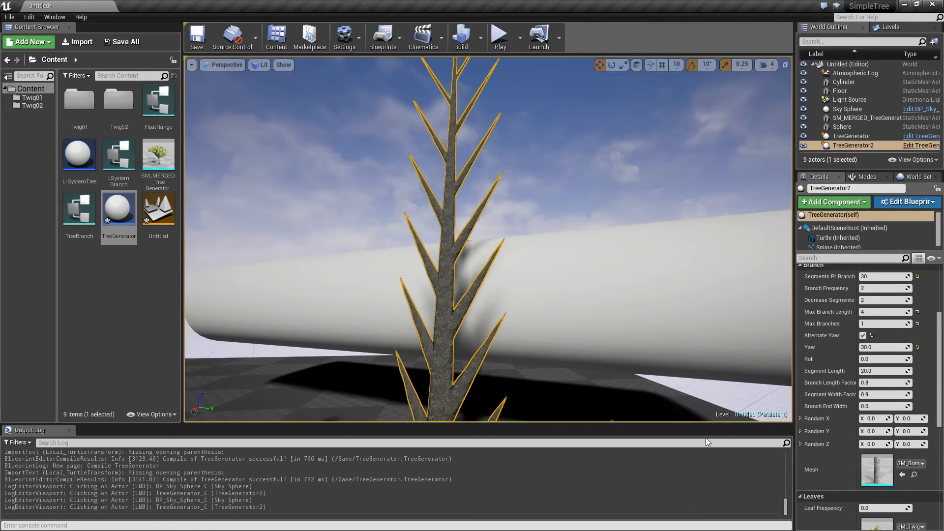
scroll(897, 489, "down", 2)
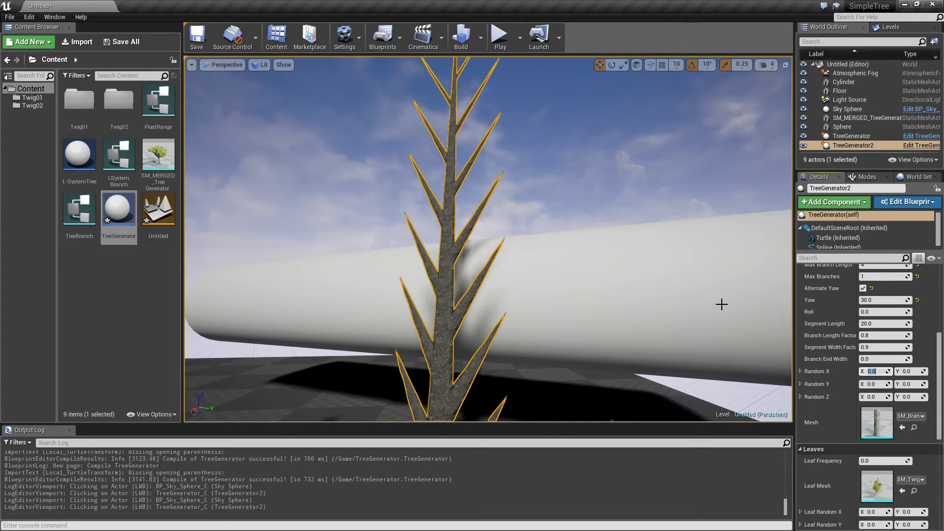
type("-10")
Set TreeGenerator2's Random X, Y and Z ranges to -10 to 10
key("Tab")
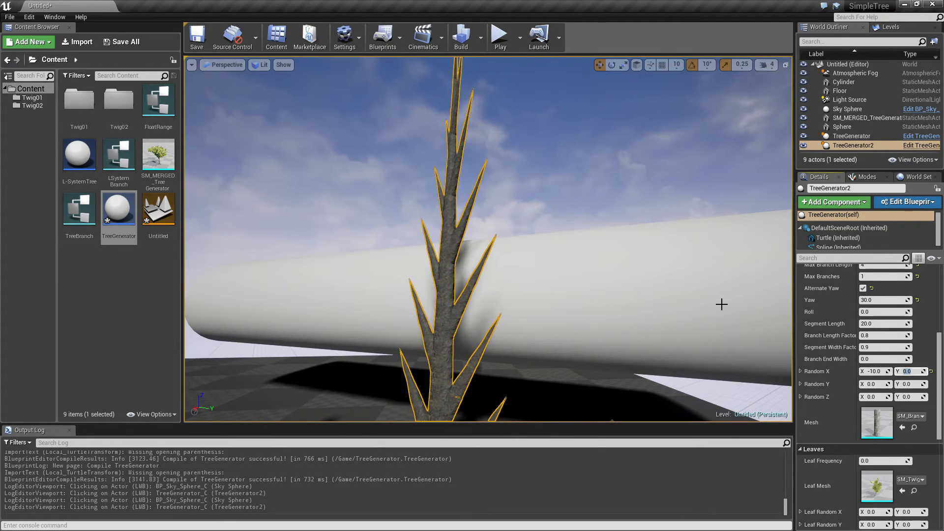
type("10")
key("Tab")
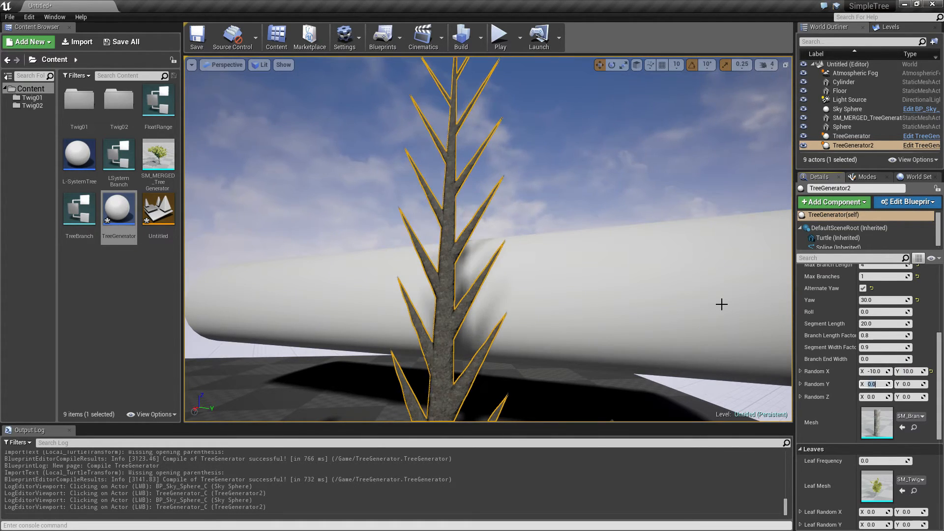
type("-10")
key("Tab")
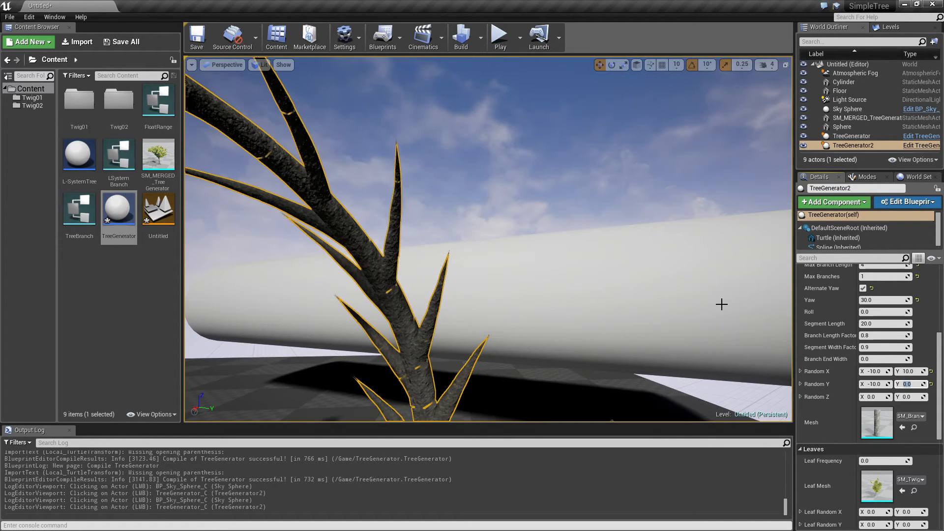
type("10")
key("Tab")
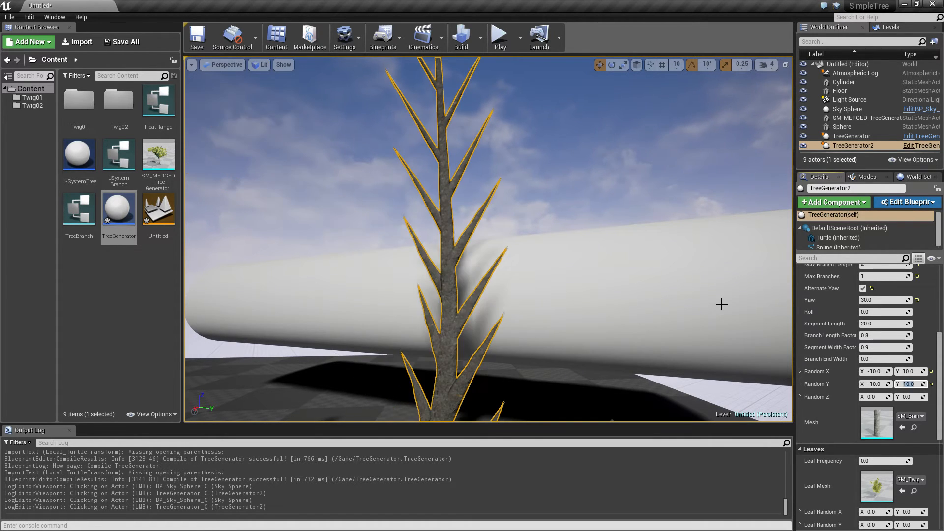
type("-10")
key("Tab")
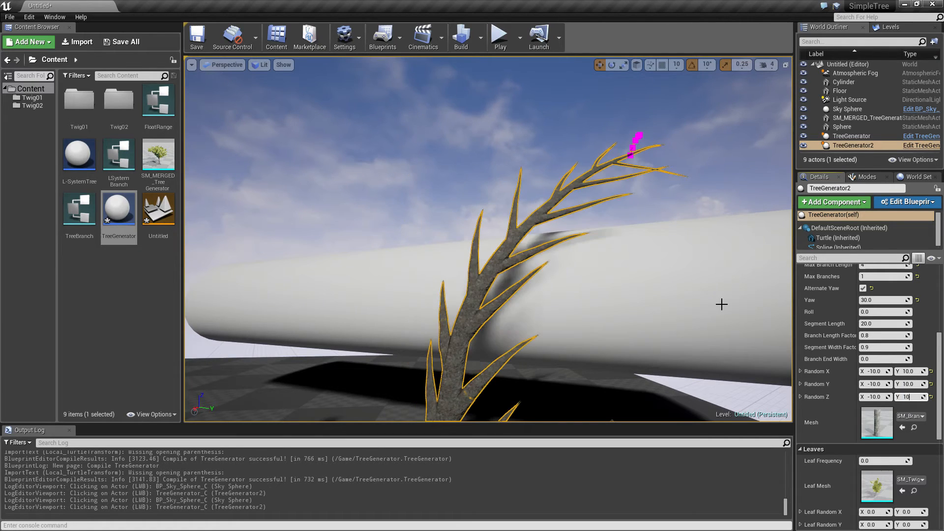
key("Return")
Frame the tree and fly around it to inspect the forked top and branches
key("f")
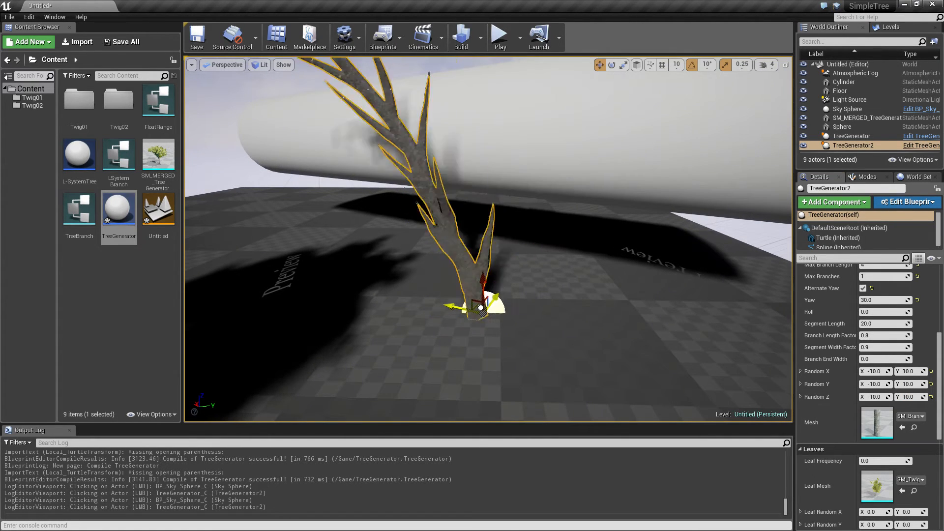
left_click(649, 81)
right_click_drag(650, 82, 650, 82)
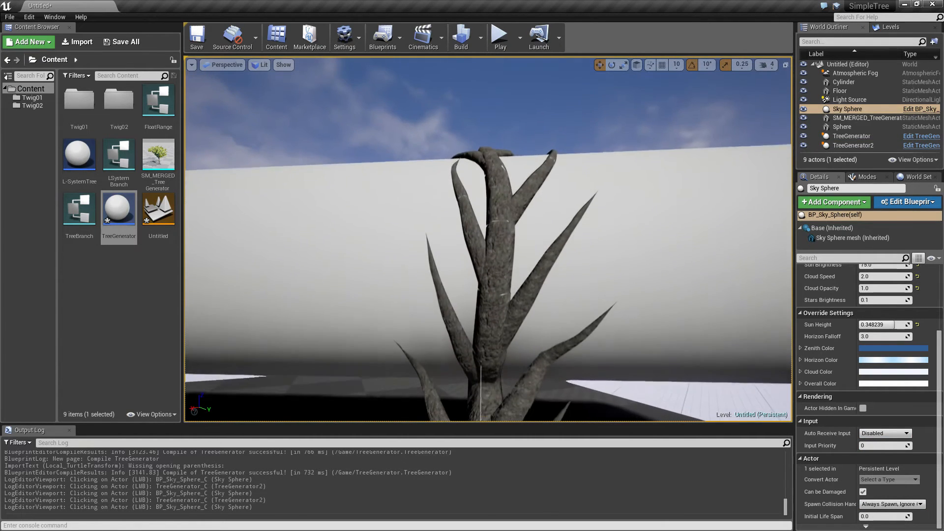
right_click_drag(385, 200, 385, 199)
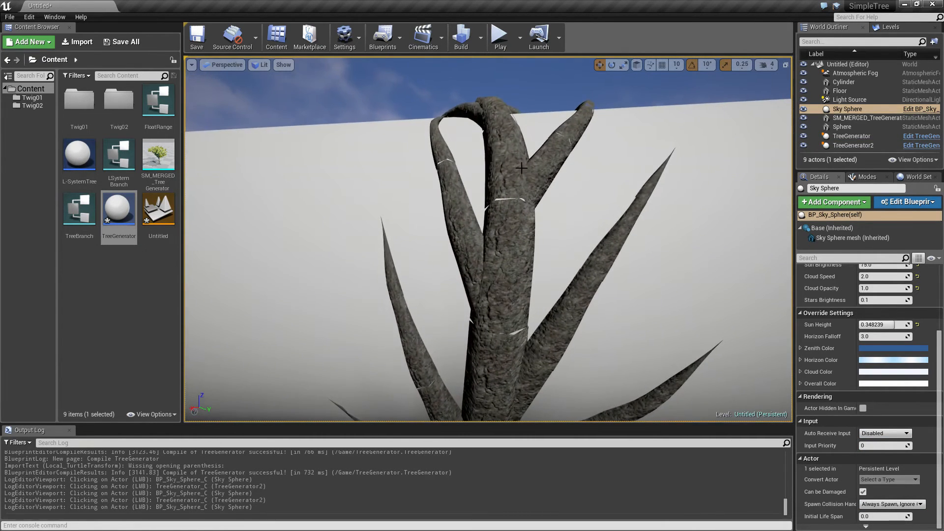
right_click_drag(501, 228, 535, 295)
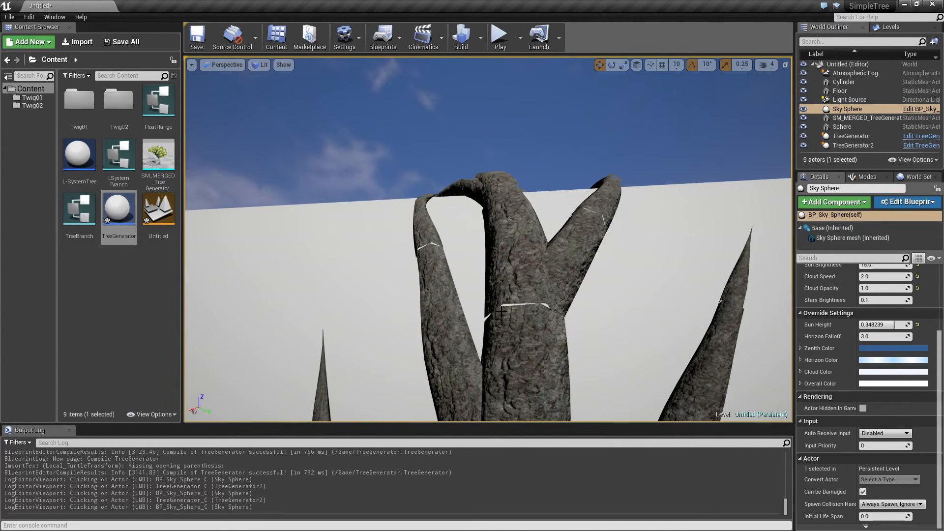
right_click_drag(465, 278, 464, 278)
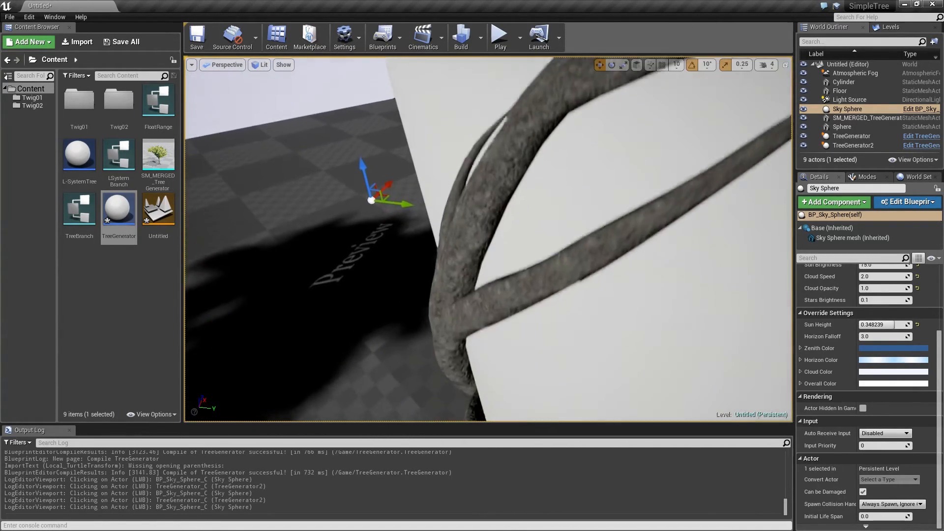
right_click_drag(575, 400, 575, 400)
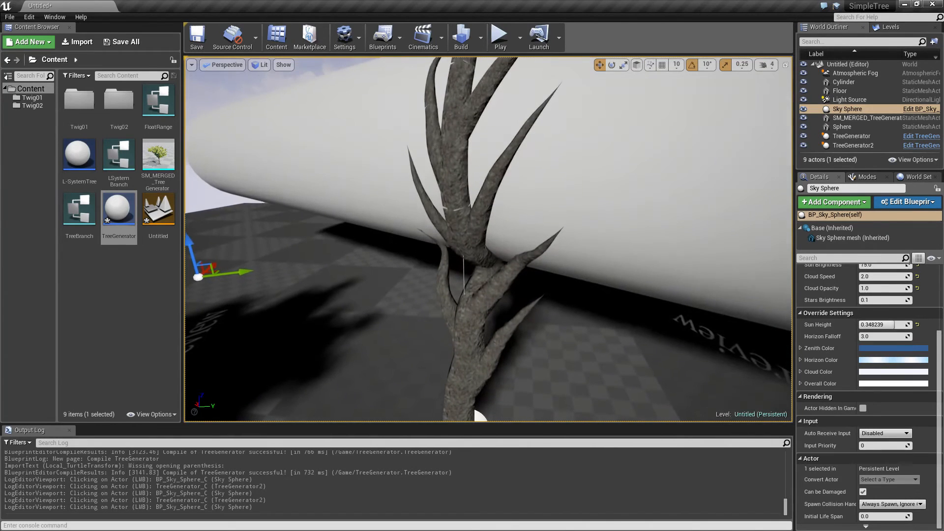
Set TreeGenerator2's Random X and Random Y to -5 to 5 and orbit to check the tree
left_click(499, 383)
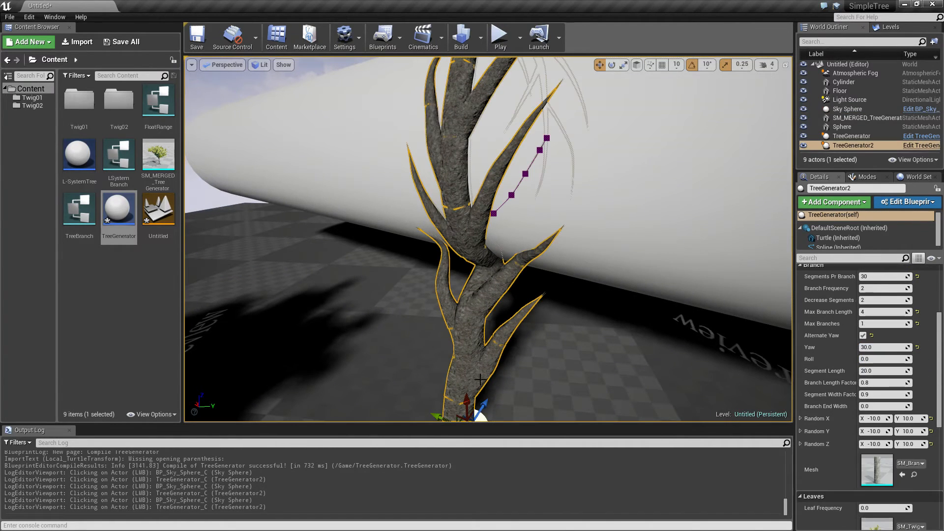
left_click(874, 419)
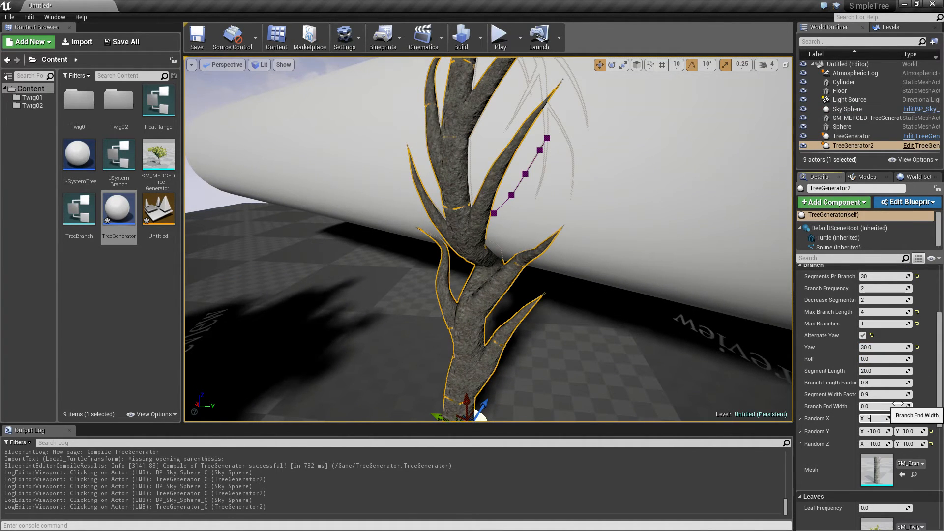
type("5")
key("Return")
left_click(907, 418)
type("5")
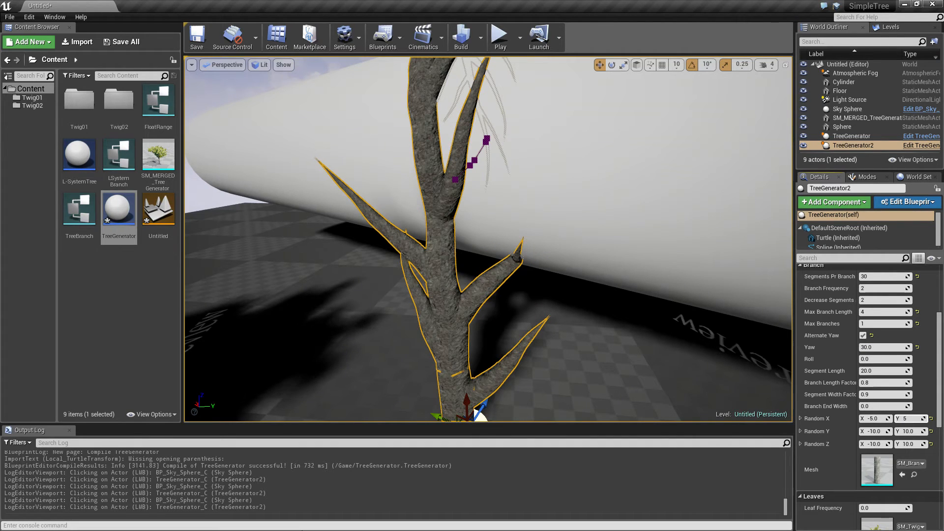
key("Tab")
type("-5")
key("Tab")
type("5")
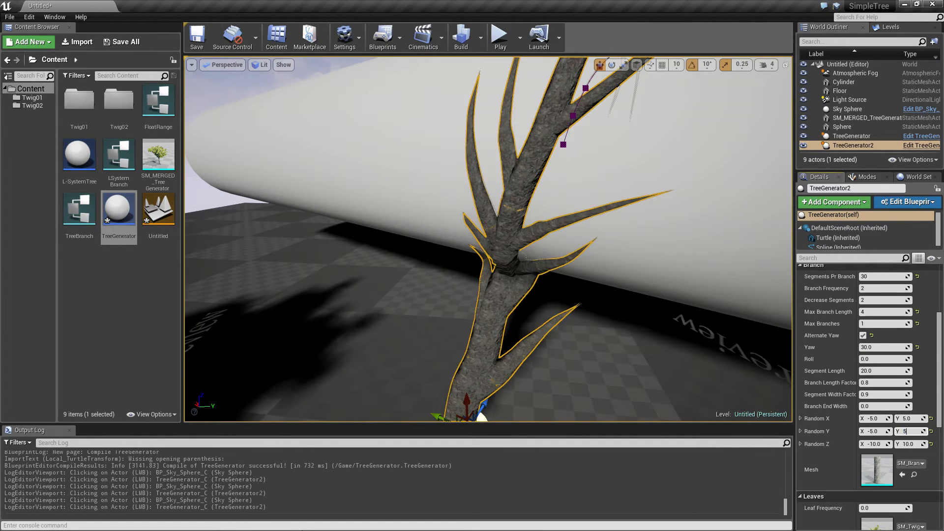
key("Tab")
type("-5")
key("Tab")
type("5")
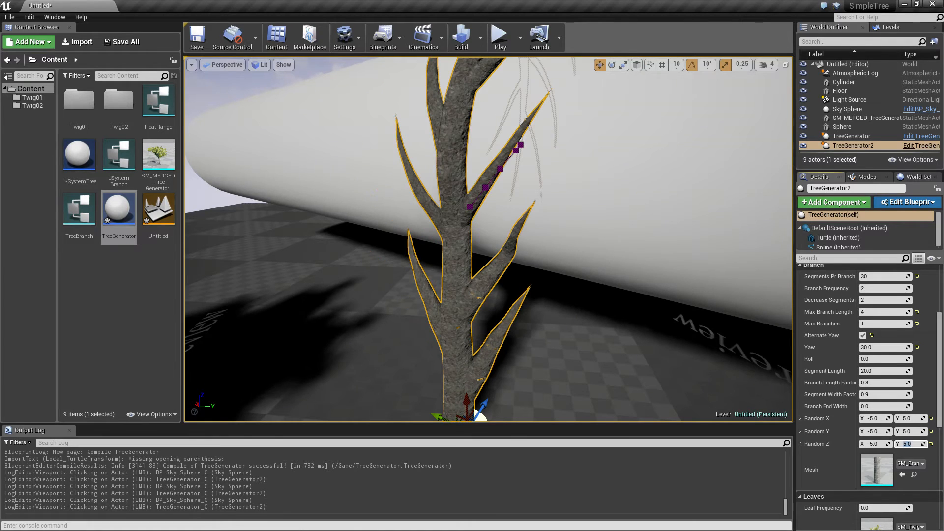
right_click_drag(344, 211, 347, 212)
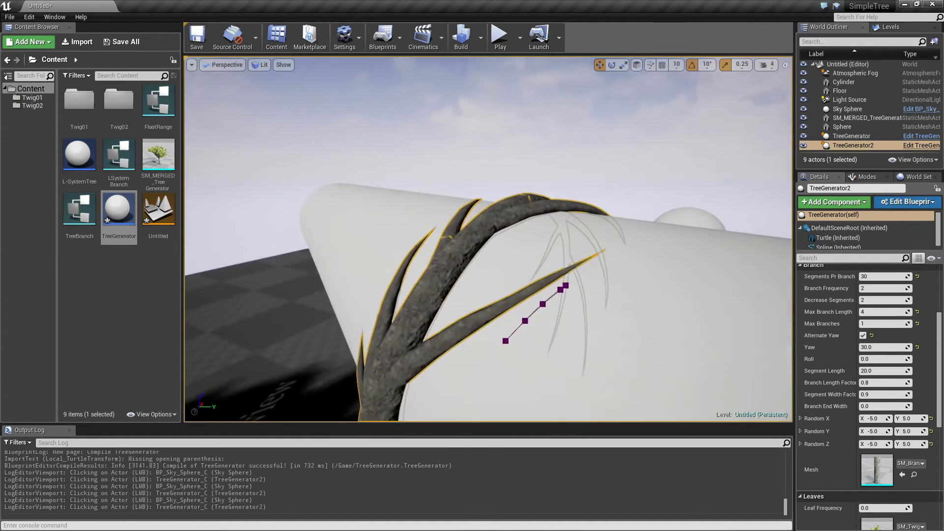
left_click(365, 123)
right_click_drag(365, 123, 365, 123)
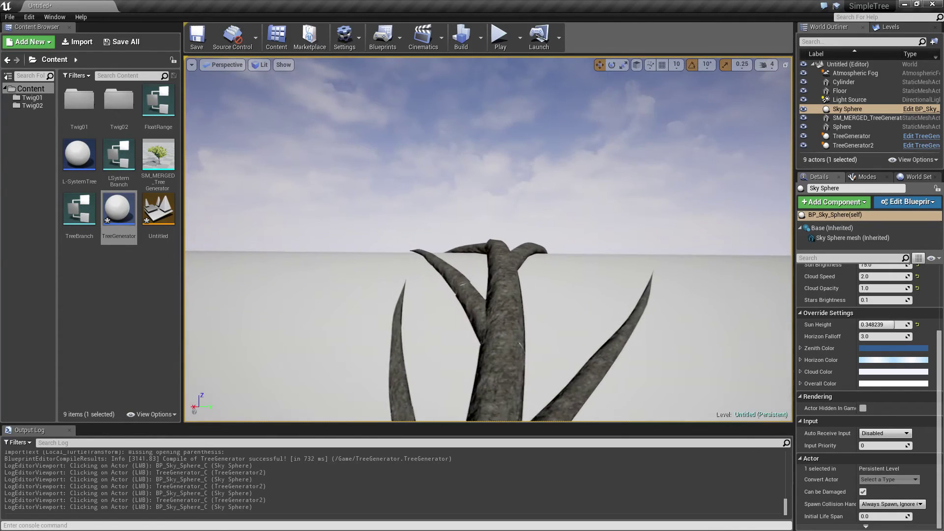
right_click_drag(667, 338, 667, 337)
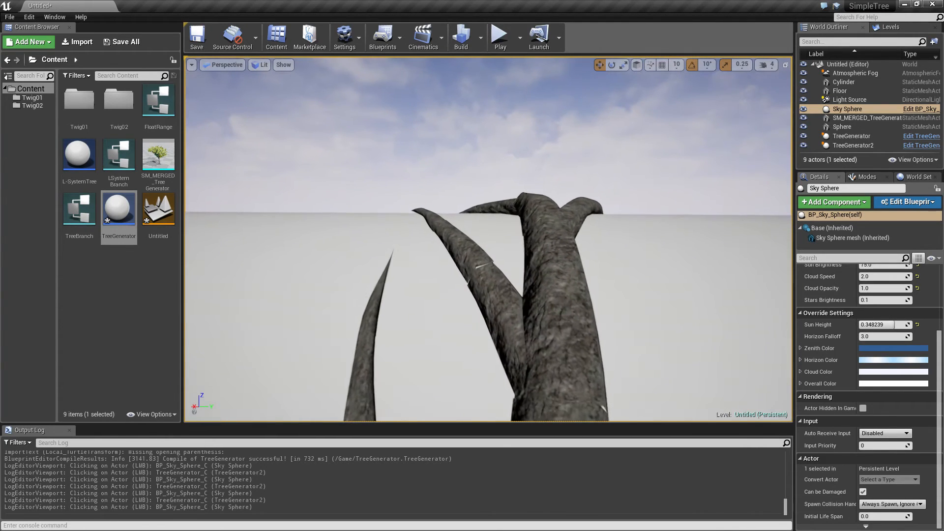
Set Random Z to -5 to 5 and put Random X back to 0 to 0
left_click(560, 341)
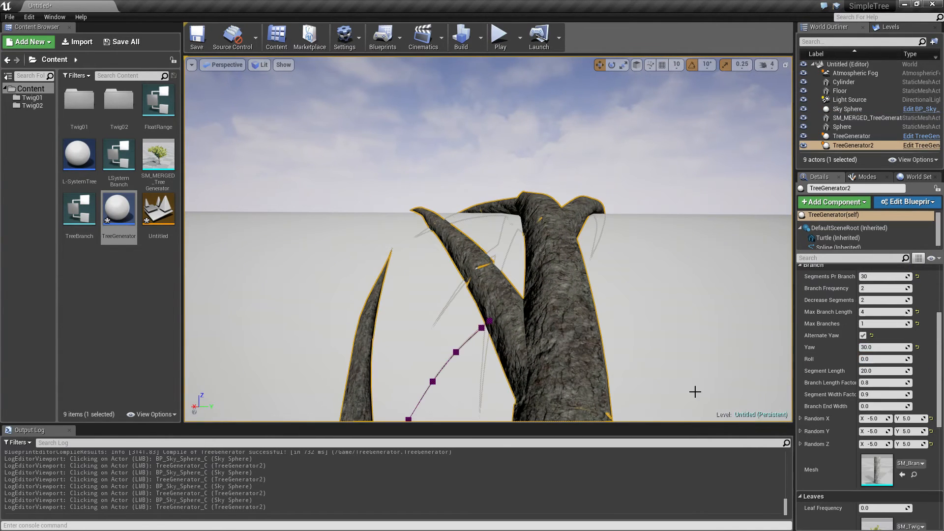
type("0")
left_click(911, 445)
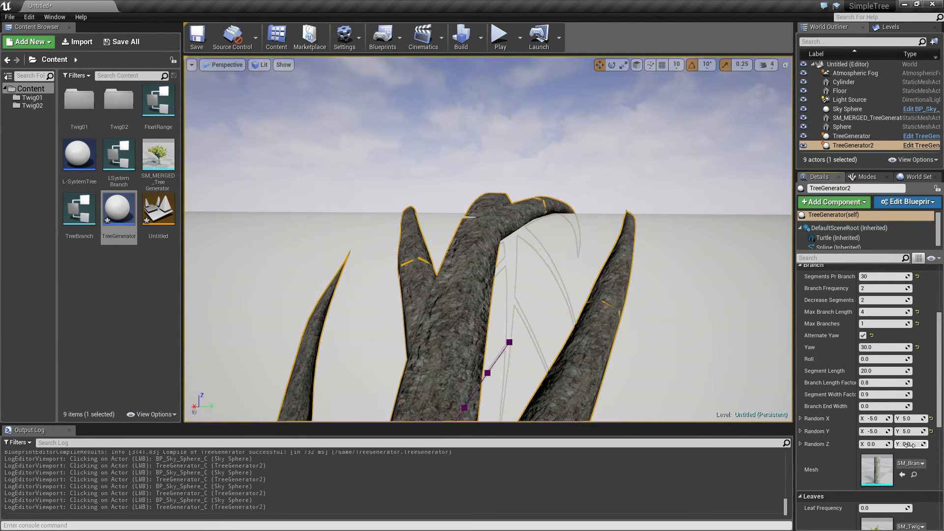
key("shift+Tab")
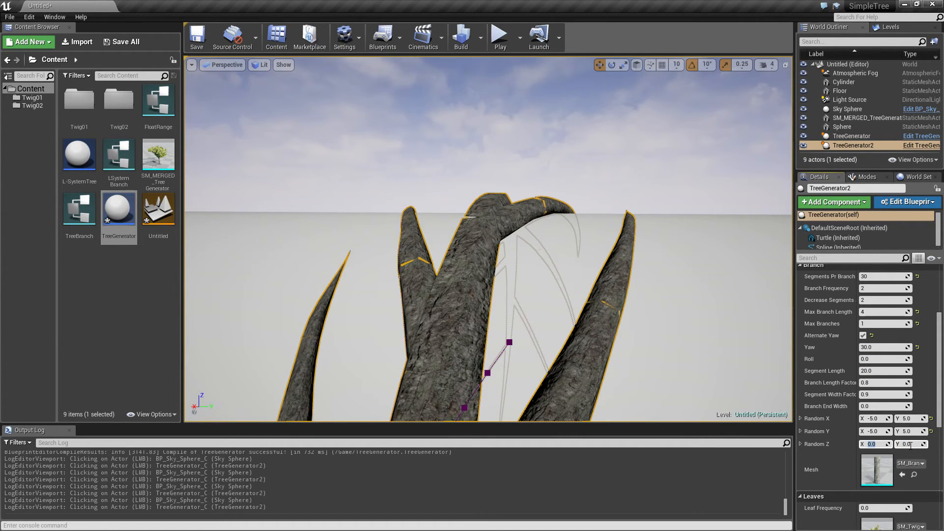
type("-5")
key("Tab")
type("5")
key("Return")
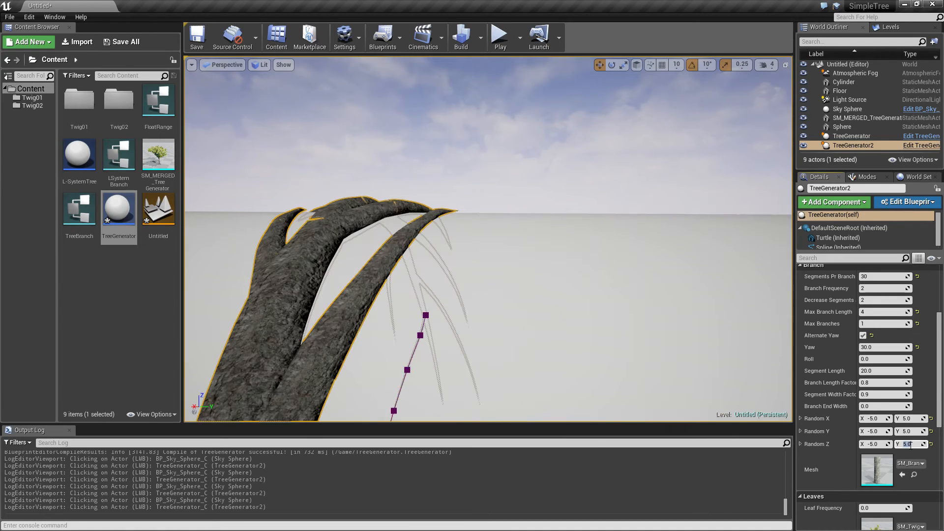
key("shift+Tab")
key("shift+Tab")
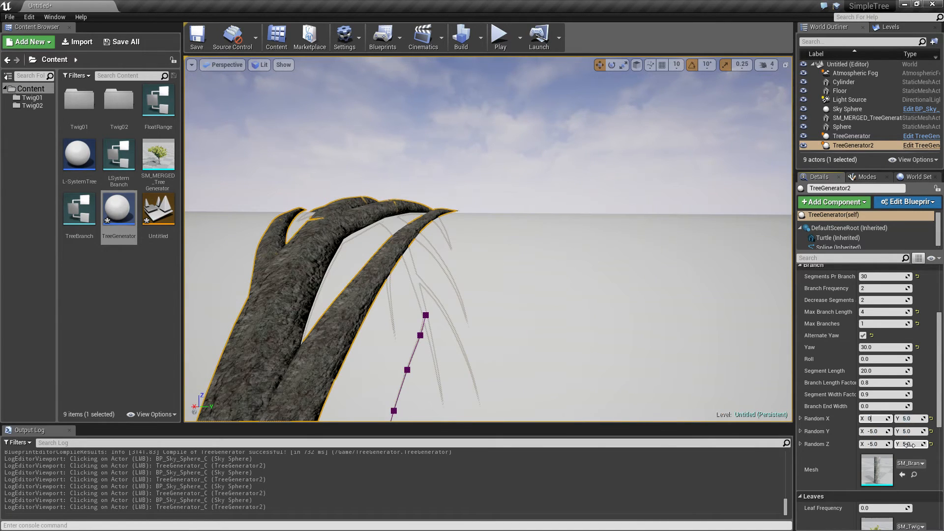
type("0")
key("Tab")
key("Tab")
key("Return")
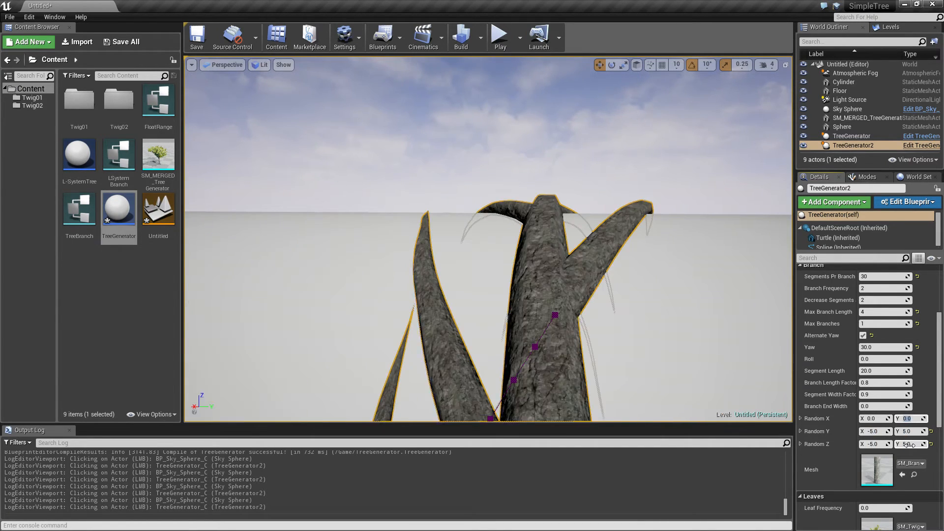
Pull back and circle the camera to view the tamed tree upright and its trunk up close
left_click_drag(509, 293, 517, 325)
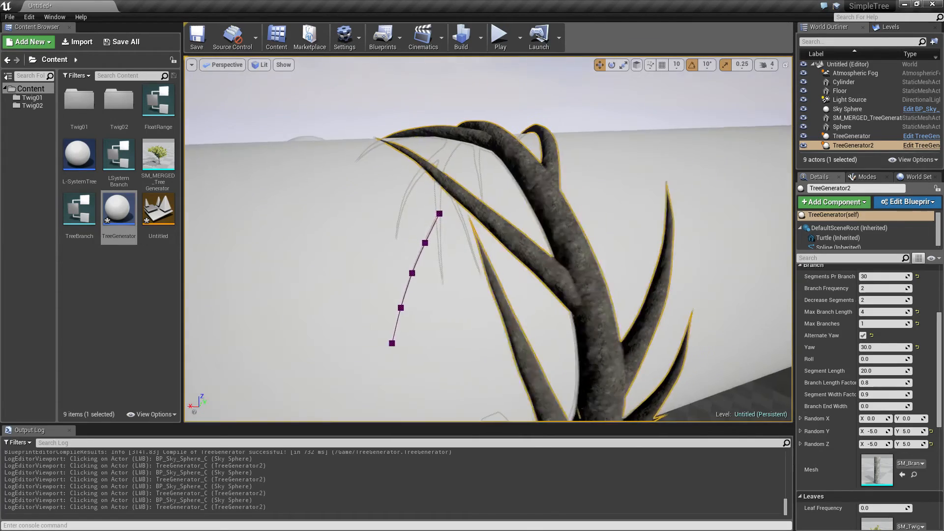
mouse_move(516, 324)
left_mouse_down()
mouse_move(706, 408)
mouse_move(717, 378)
left_mouse_up()
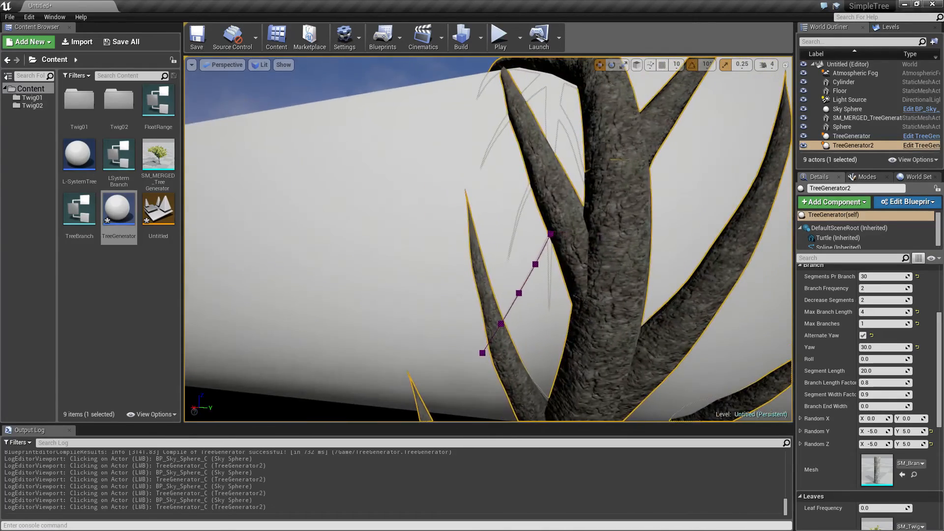
left_click_drag(615, 284, 615, 285)
left_click(363, 84)
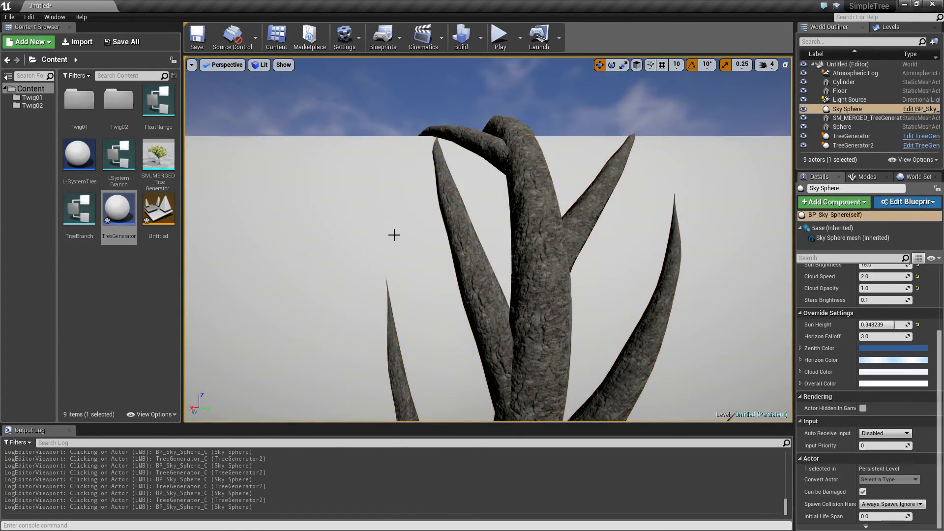
left_click_drag(394, 234, 394, 235)
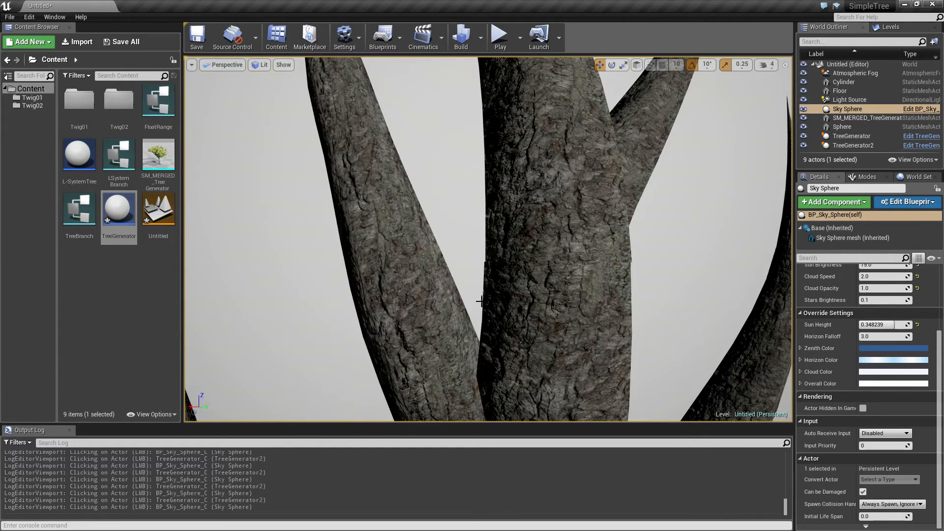
left_click_drag(481, 301, 481, 301)
Try Random Y ranges of -4 and -40 to 40 on the tree, then restore the -5 minimum
left_click(514, 385)
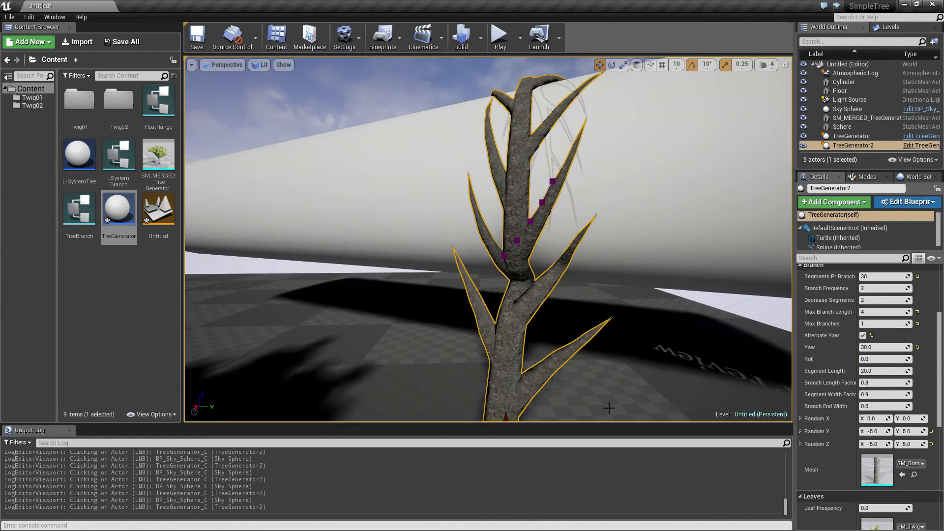
left_click(876, 432)
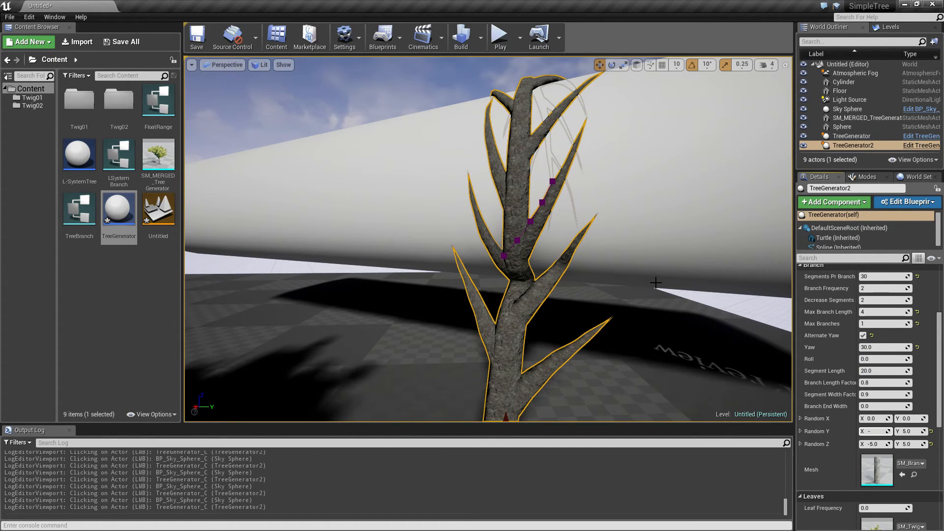
type("4")
key("Tab")
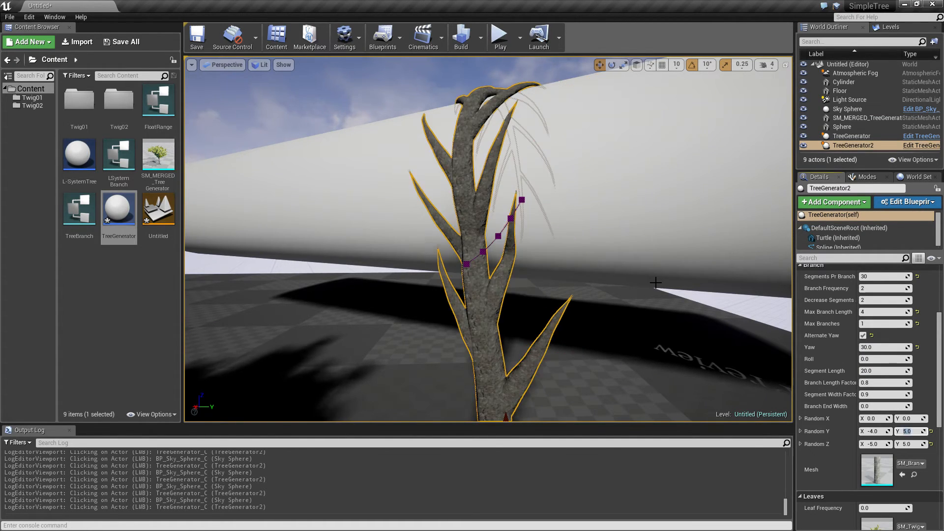
key("shift+Tab")
key("Tab")
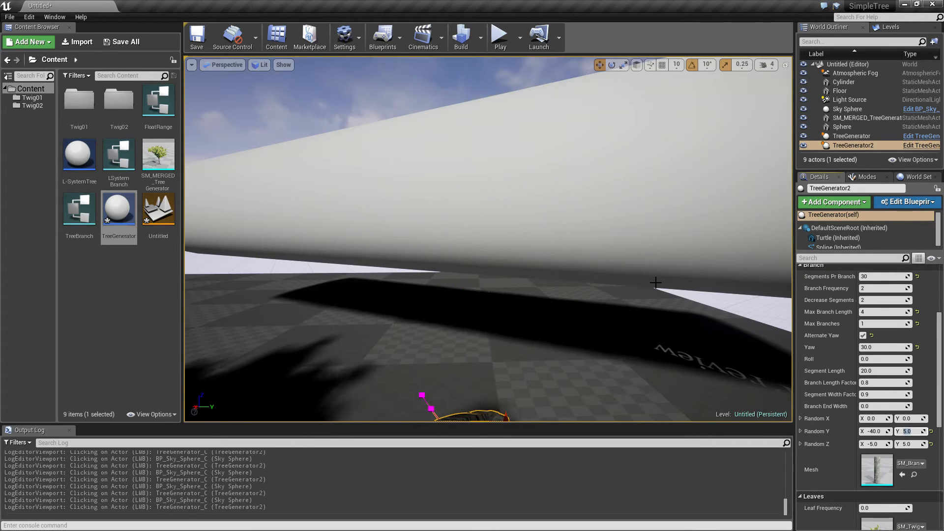
key("Return")
mouse_move(550, 290)
left_mouse_down()
mouse_move(550, 354)
mouse_move(614, 370)
mouse_move(685, 338)
mouse_move(695, 342)
mouse_move(724, 295)
mouse_move(712, 243)
mouse_move(563, 319)
left_mouse_up()
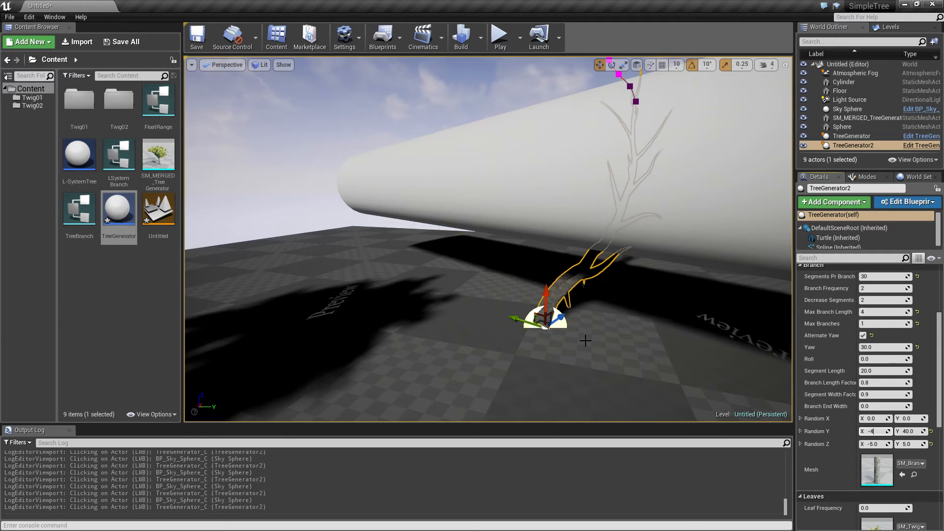
left_click(876, 431)
type("-5")
key("Tab")
key("Tab")
type("-40")
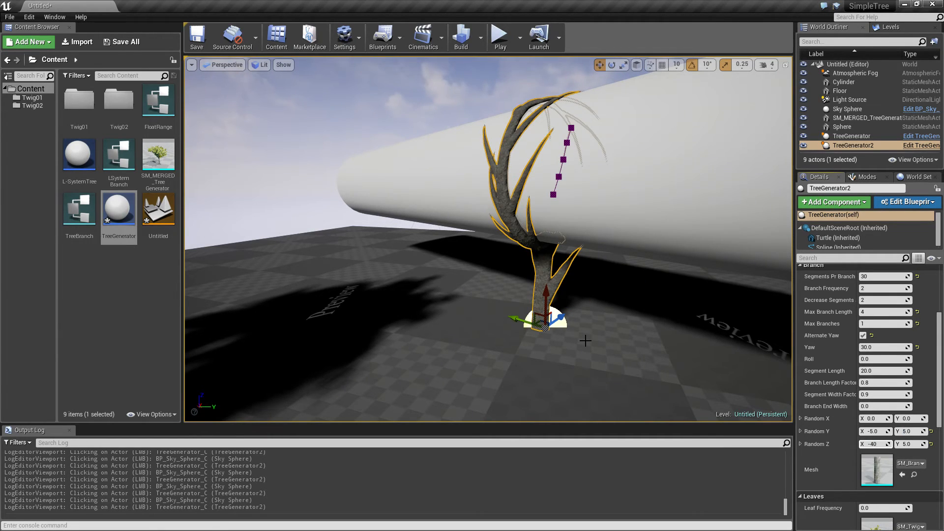
Experiment with Random Z at -40 and 0, settling on a -20 to 20 range
key("Tab")
type("-40")
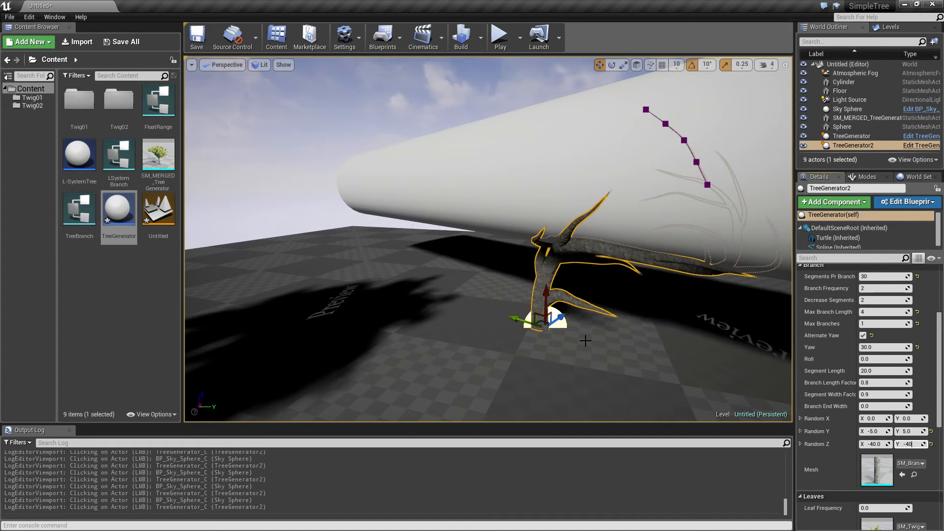
type("0")
key("Return")
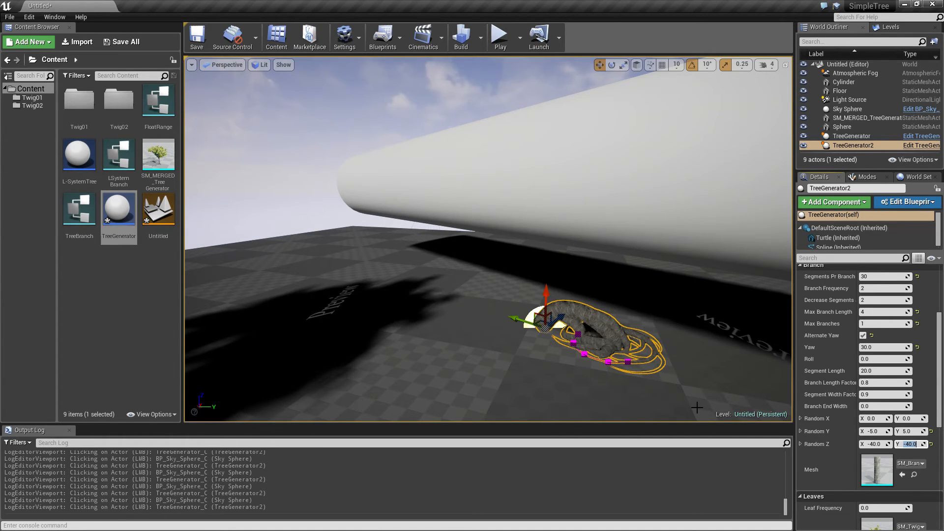
type("-2")
key("Return")
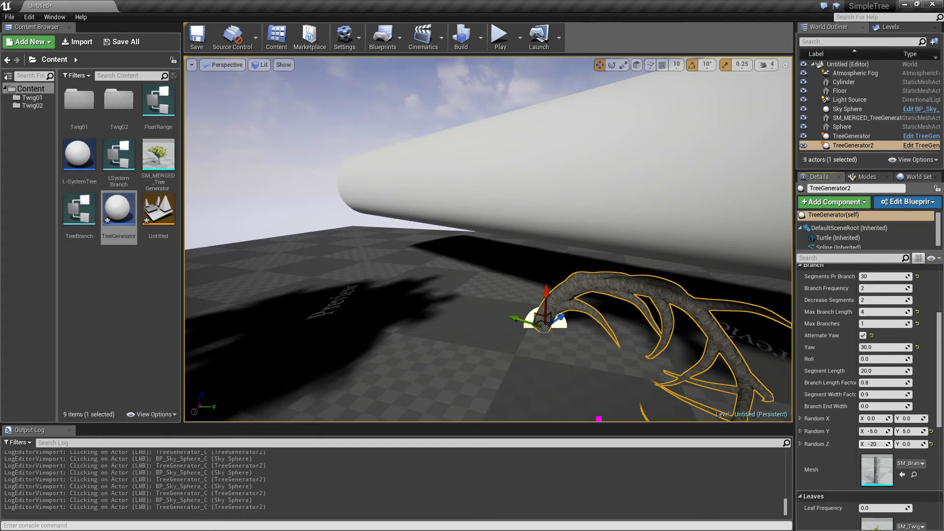
type("0")
key("Tab")
type("0")
key("Return")
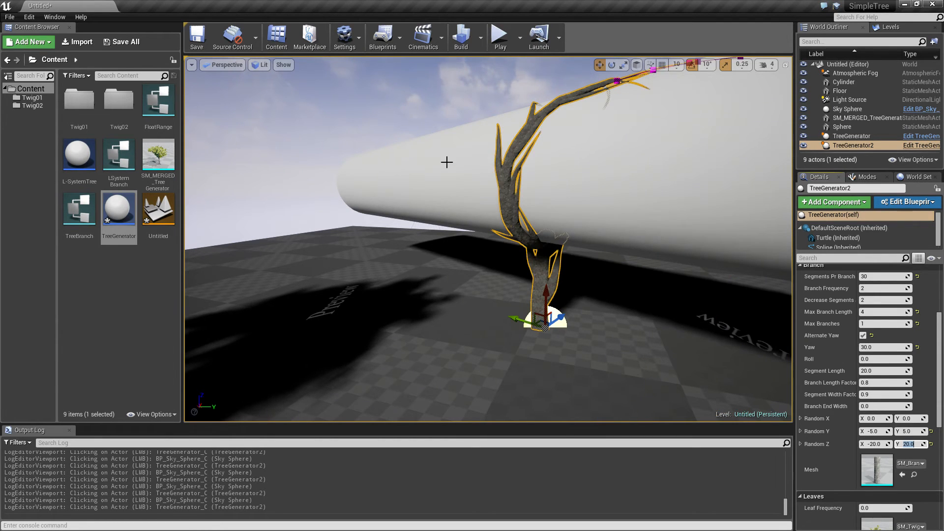
right_click_drag(445, 162, 444, 163)
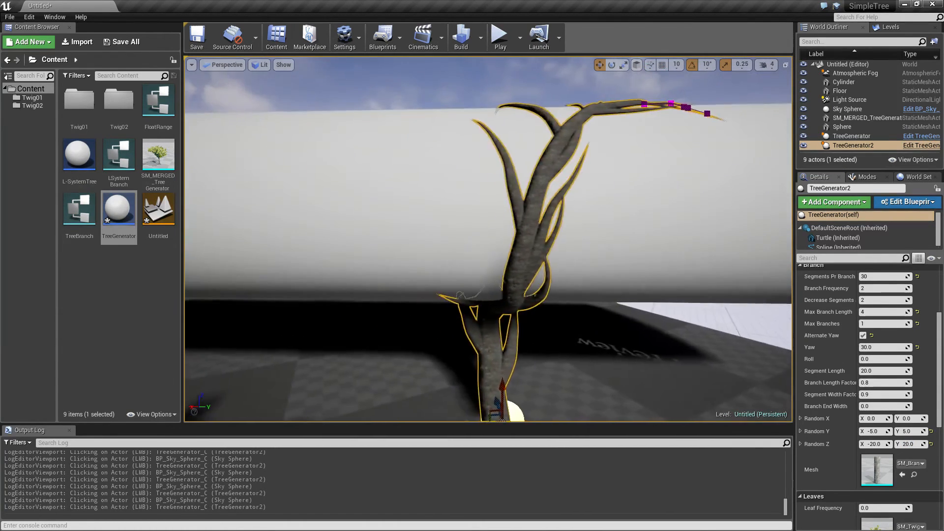
right_click_drag(436, 234, 443, 224)
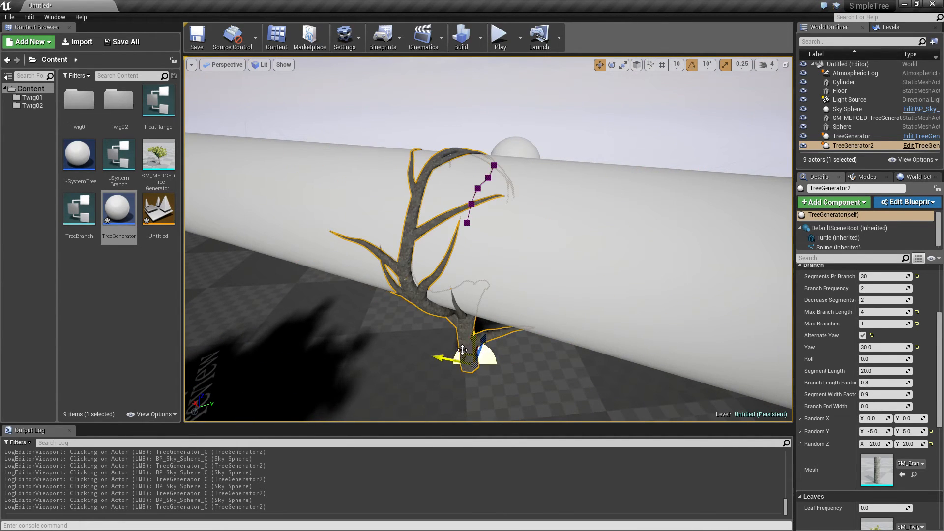
left_click_drag(458, 346, 428, 296)
scroll(821, 497, "down", 2)
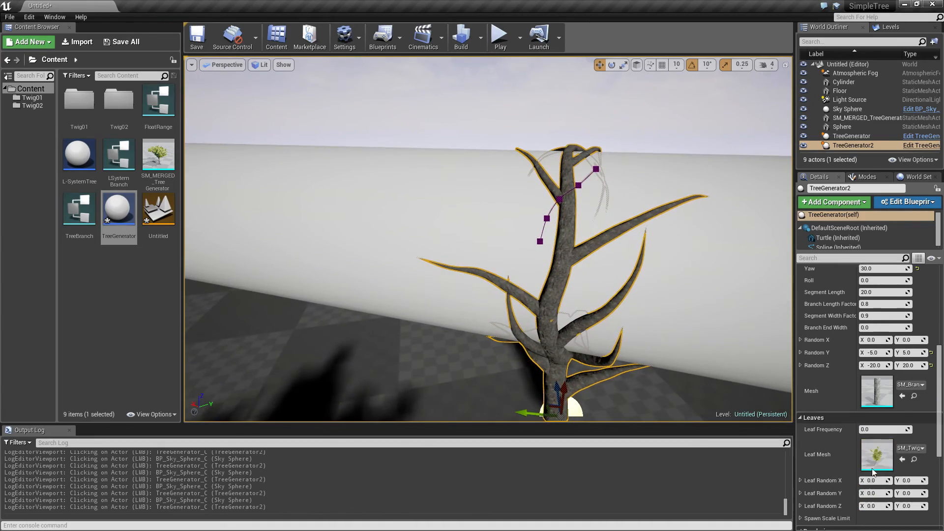
type("2")
Set Leaf Frequency to 0.2 then 0.1 and view the tree's leafy crown
key("Return")
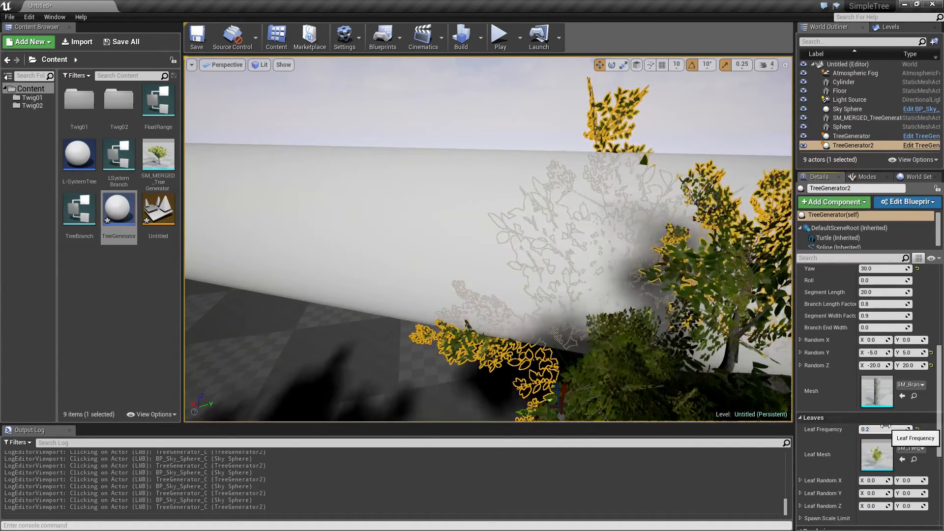
key("BackSpace")
type("3")
key("Return")
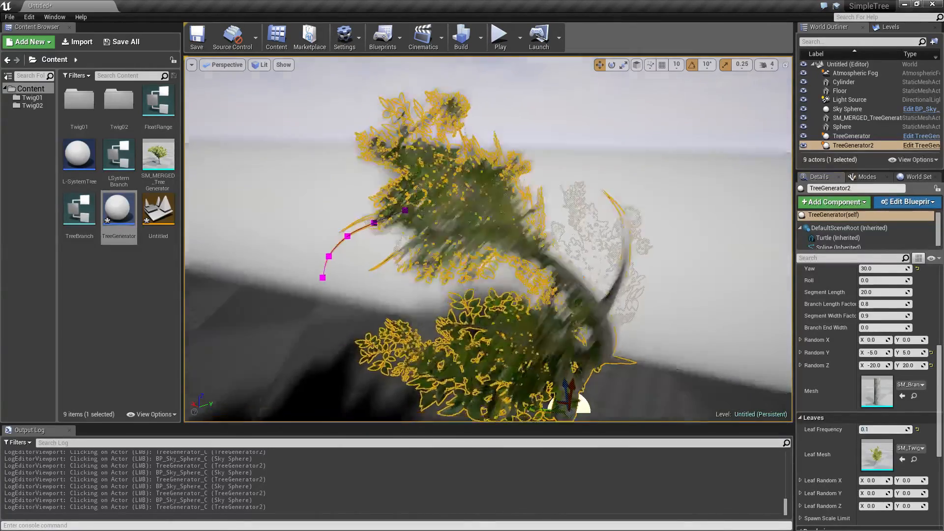
mouse_move(487, 244)
right_mouse_down()
mouse_move(443, 244)
mouse_move(472, 243)
right_mouse_up()
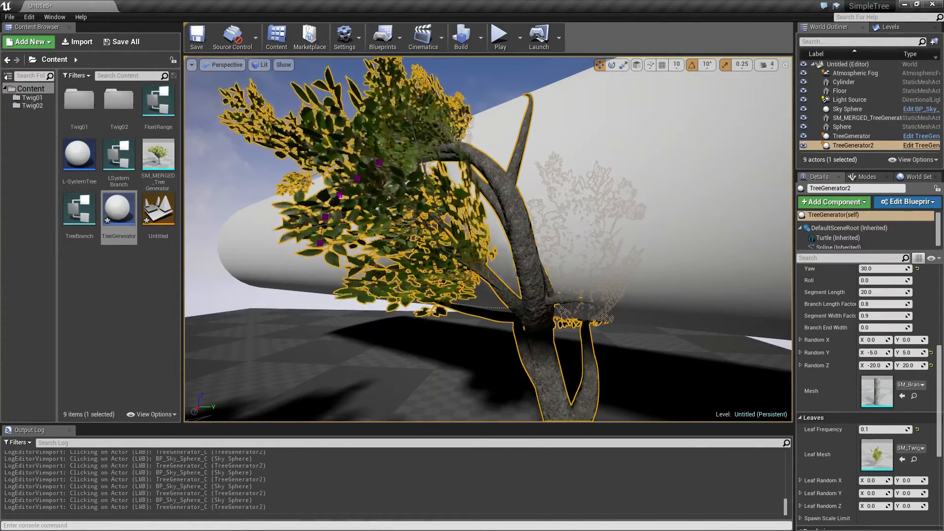
mouse_move(401, 278)
right_mouse_down()
mouse_move(478, 420)
mouse_move(442, 413)
right_mouse_up()
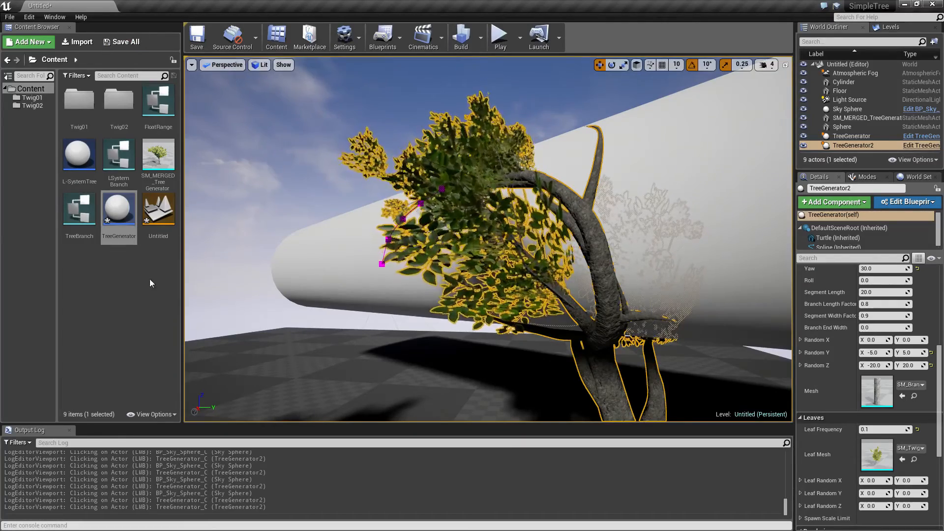
Create editable Float variable LeafSizeMultiplier in TreeGenerator's Leaves category with default 2.0
double_click(120, 220)
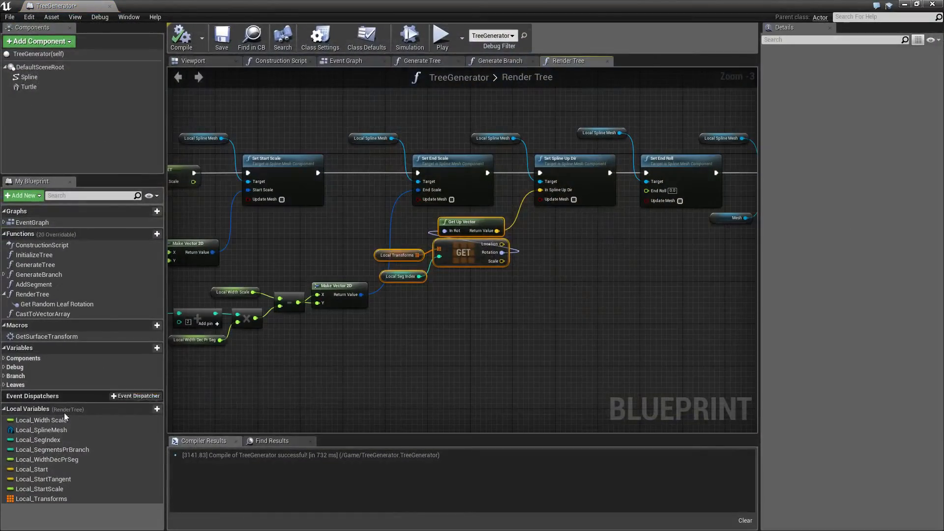
left_click(17, 385)
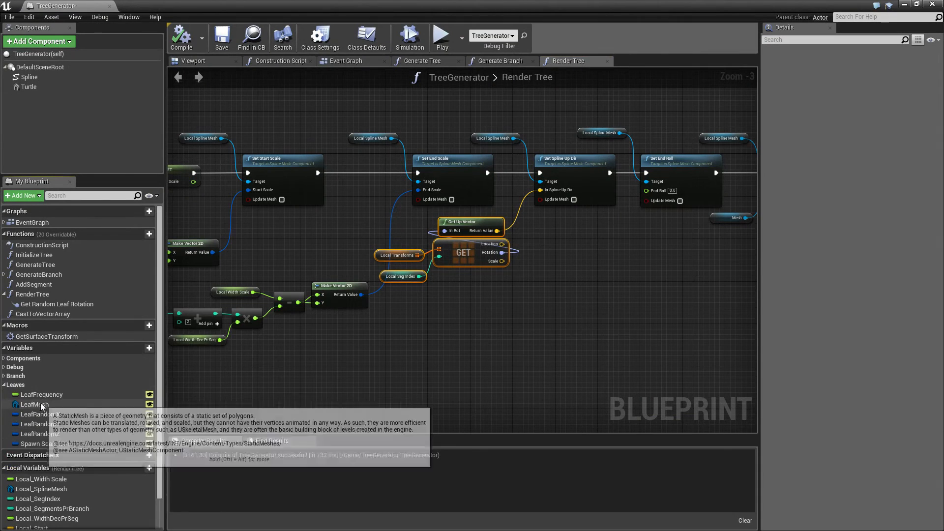
left_click(139, 348)
type("LeafSizeMultiplie")
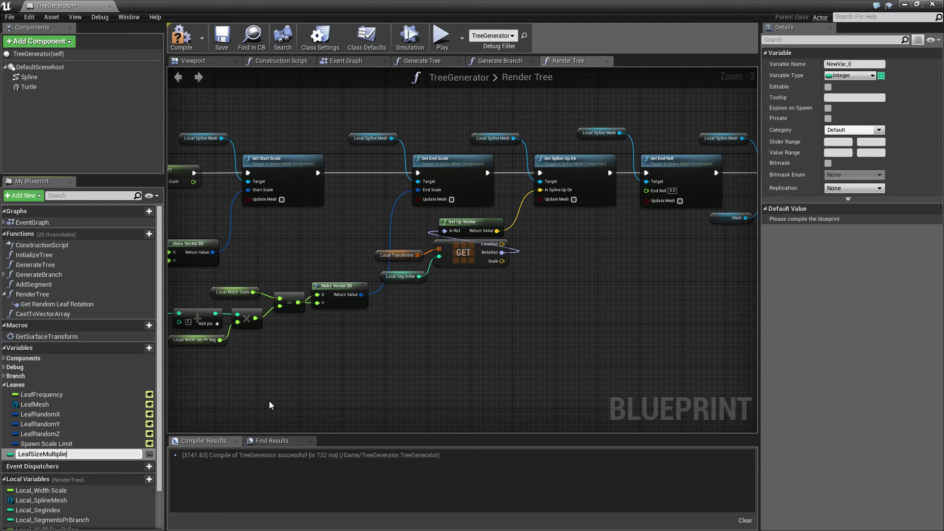
type("r")
key("Return")
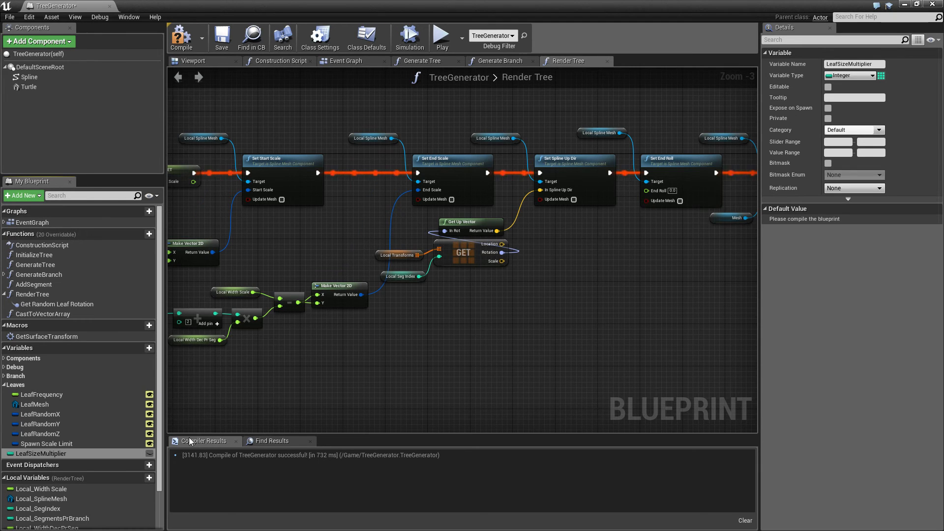
left_click(150, 455)
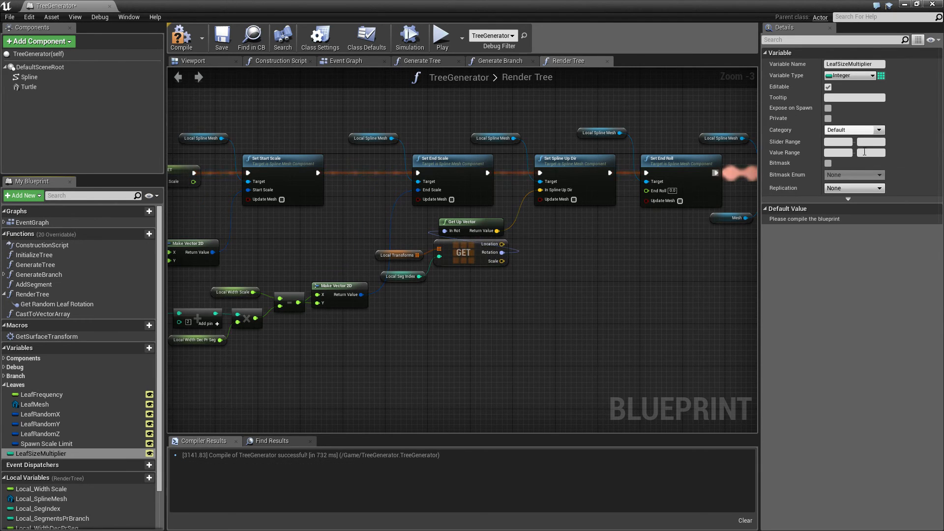
left_click(878, 130)
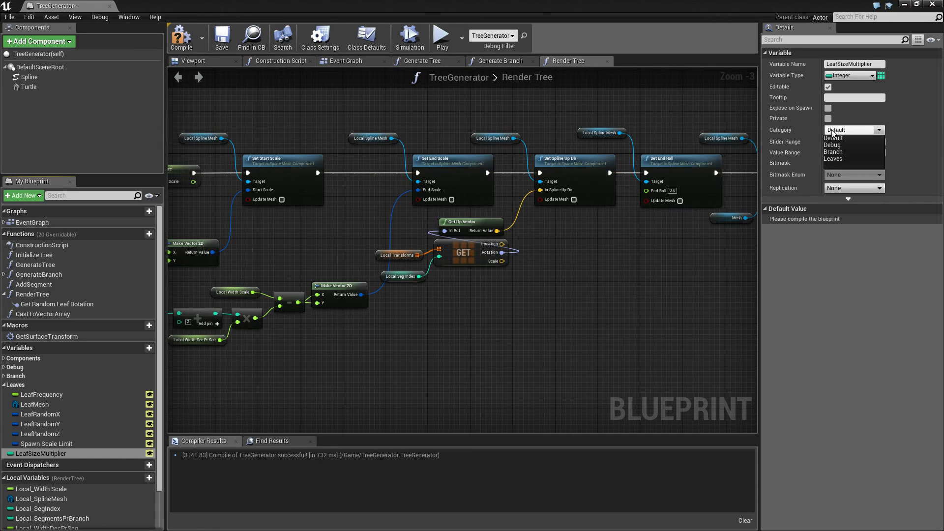
left_click(835, 159)
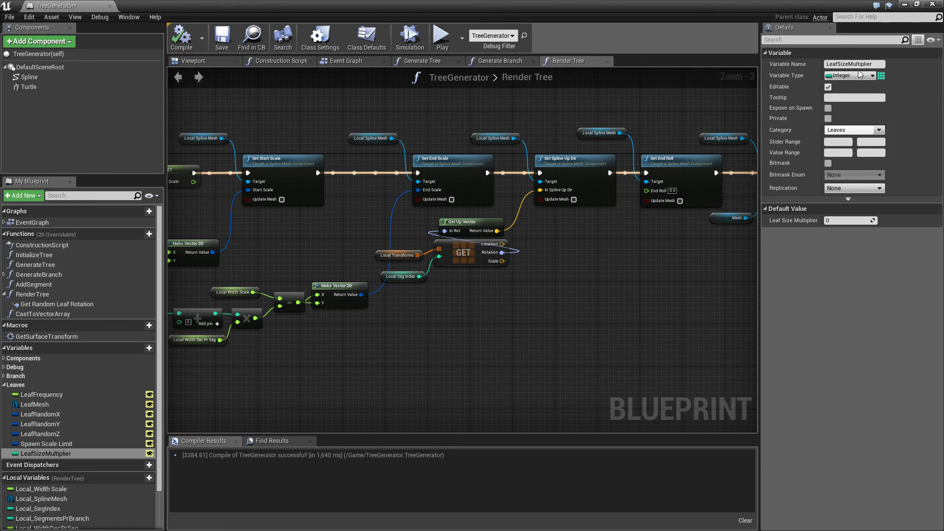
left_click(872, 77)
left_click(812, 126)
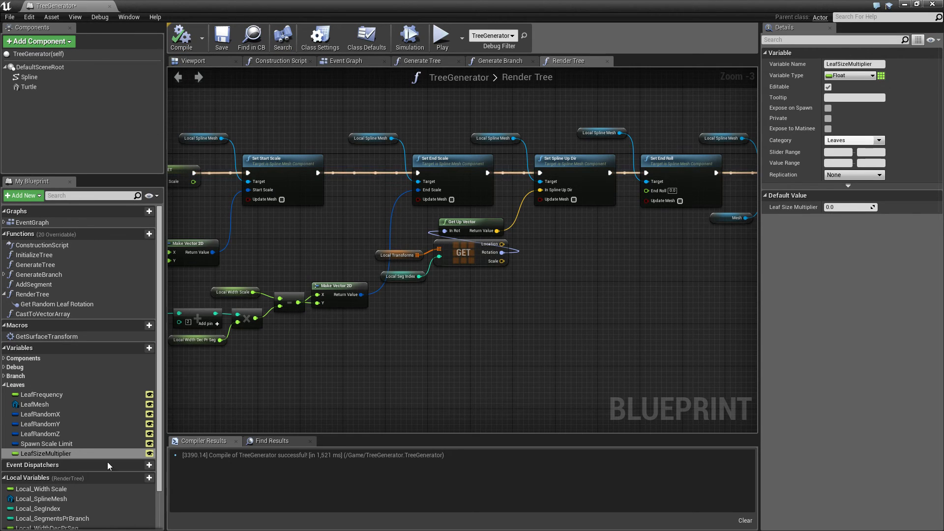
type("2")
left_click(436, 126)
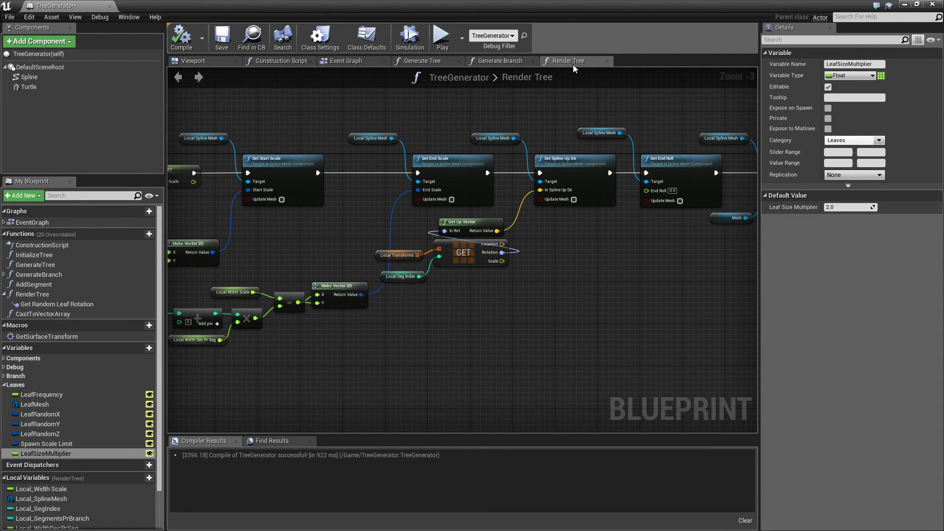
Wire LeafSizeMultiplier into the leaf scale multiply node's B pin and compile TreeGenerator
right_click_drag(564, 257, 454, 201)
scroll(453, 201, "up", 3)
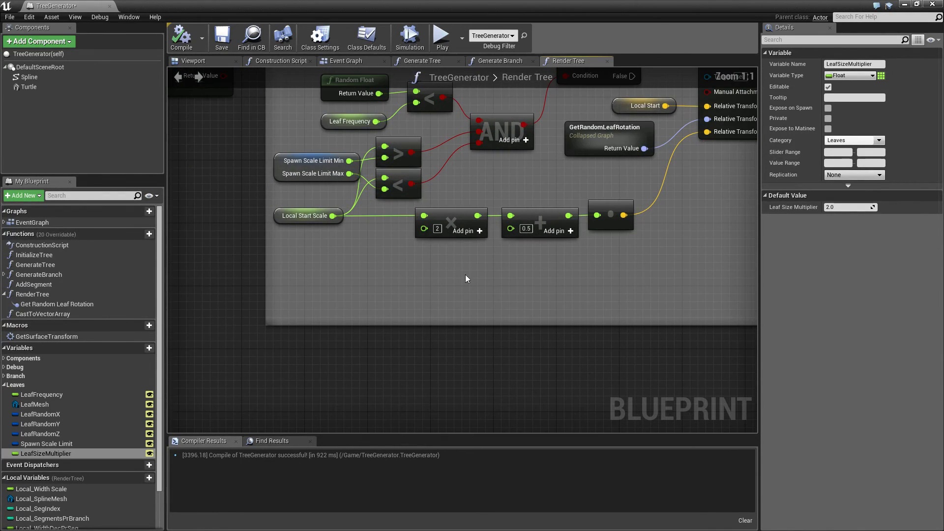
left_click_drag(89, 454, 425, 233)
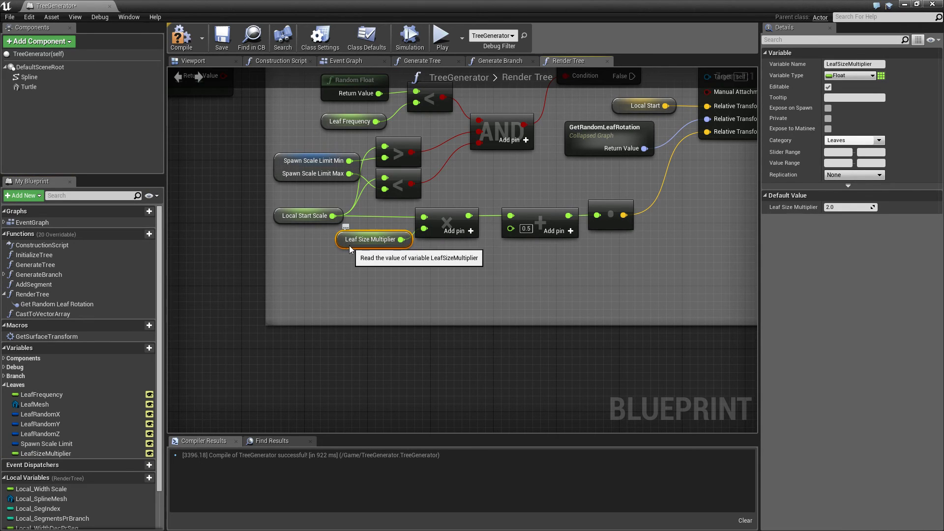
left_click_drag(351, 247, 343, 246)
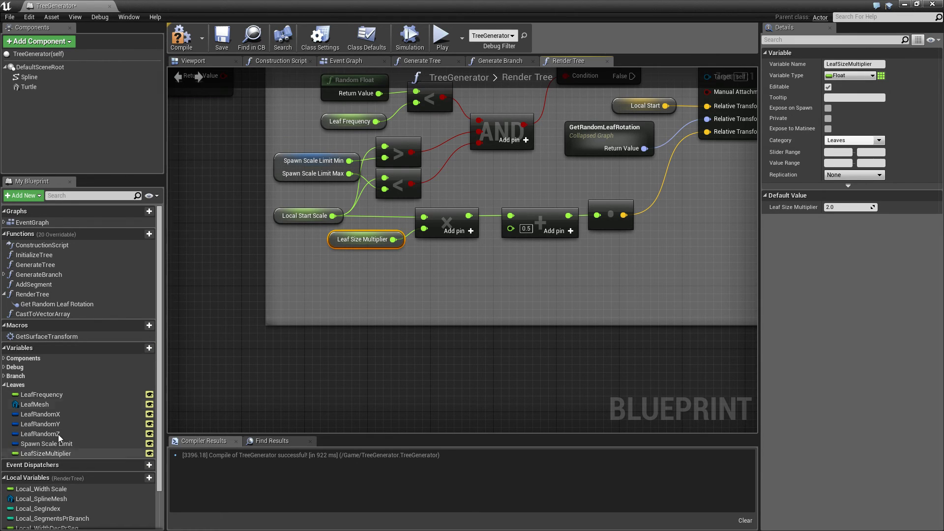
left_click(226, 42)
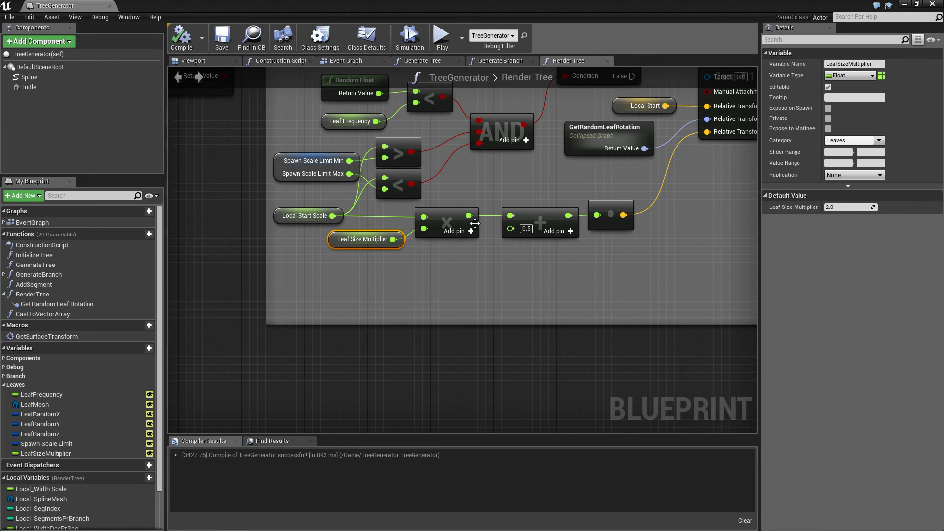
Return to the level and set the tree's Leaf Size Multiplier to 1.0
left_click(905, 5)
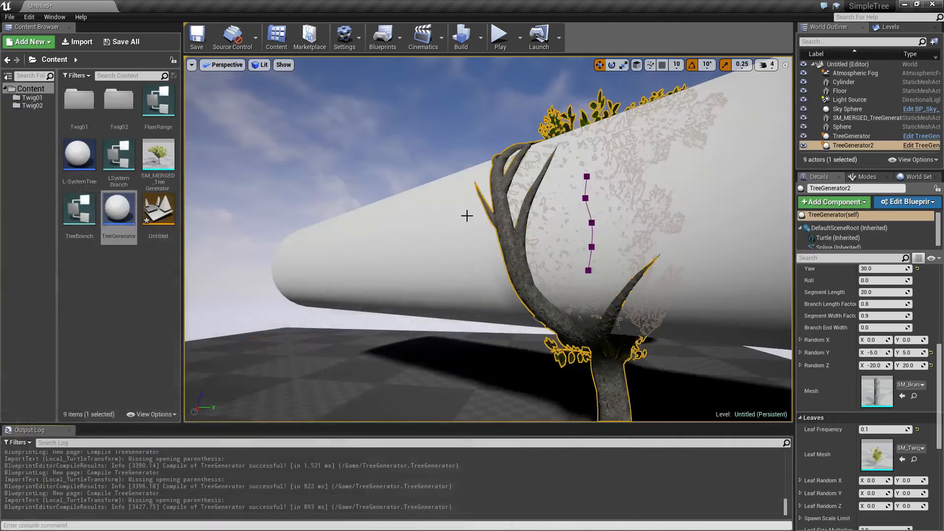
right_click_drag(465, 271, 466, 271)
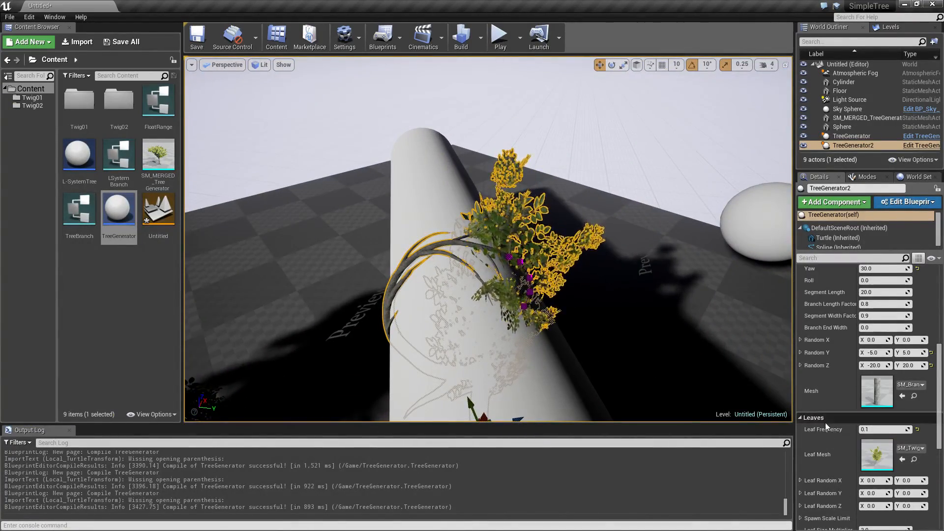
right_click_drag(487, 266, 487, 266)
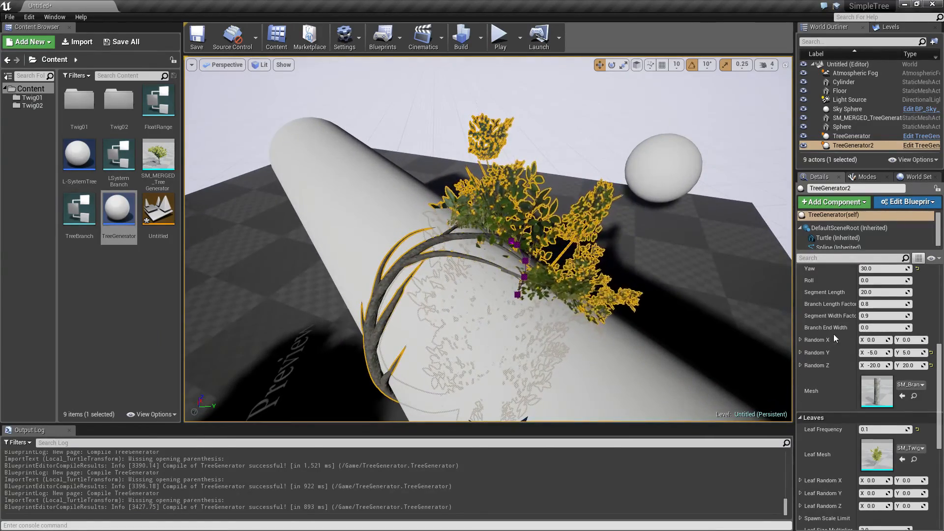
scroll(816, 414, "down", 3)
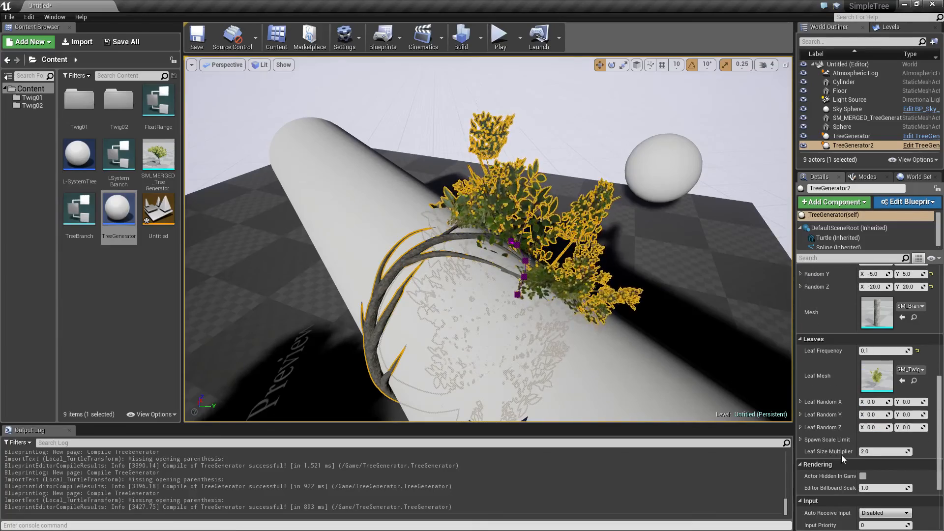
left_click(882, 451)
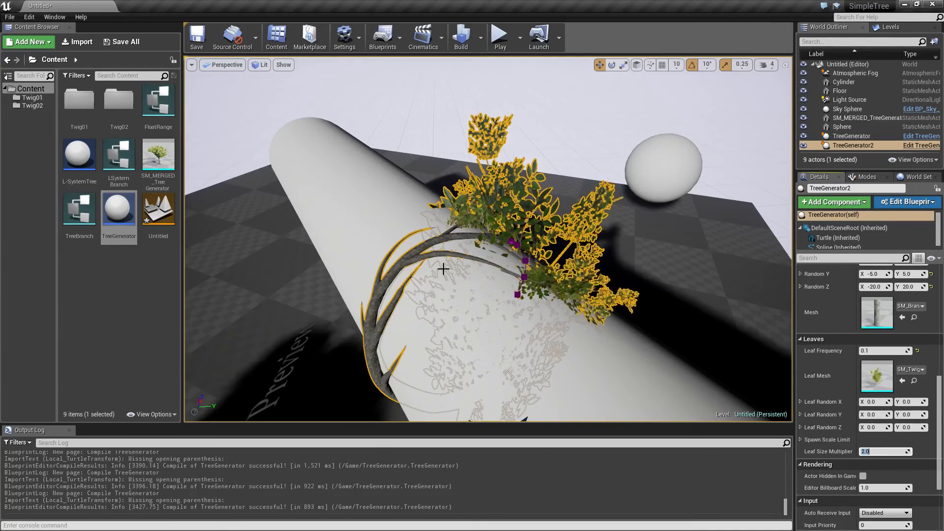
type("1")
key("Return")
Move in close to the trunk, selecting the floor and then the sky sphere
mouse_move(490, 295)
right_mouse_down()
mouse_move(462, 323)
mouse_move(406, 253)
mouse_move(488, 243)
mouse_move(517, 252)
mouse_move(337, 144)
mouse_move(354, 192)
mouse_move(369, 195)
right_mouse_up()
left_click(406, 253)
left_click(305, 165)
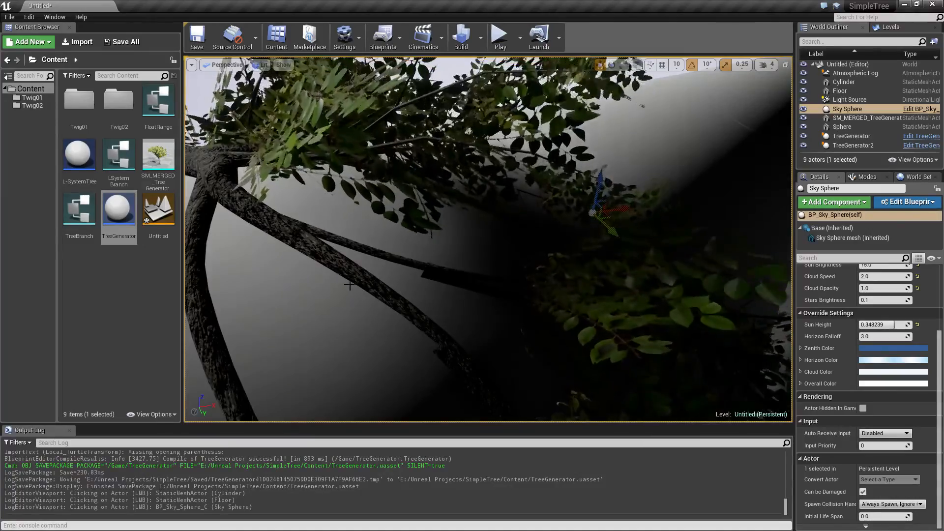
Reselect TreeGenerator2, confirm the Spawn Scale Limit maximum and view the leaves
right_click_drag(350, 284, 355, 281)
left_click(354, 281)
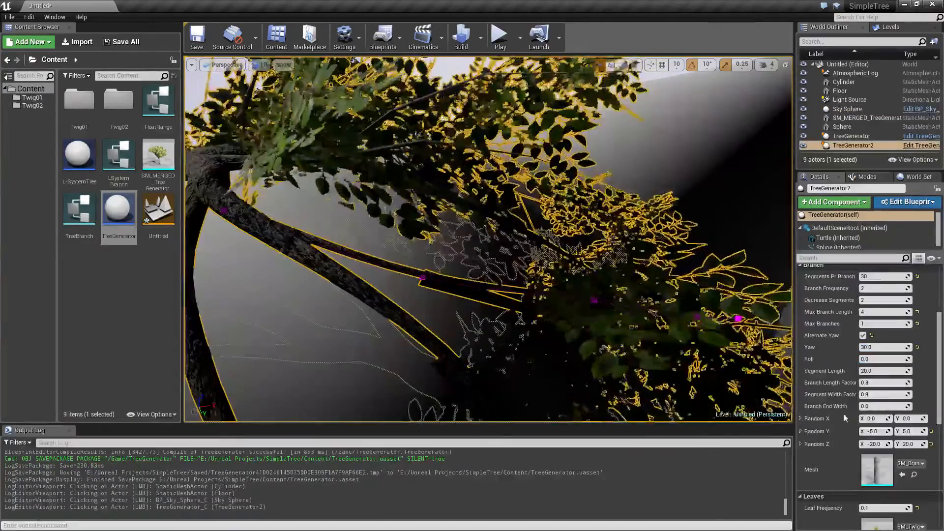
scroll(862, 421, "down", 1)
scroll(860, 432, "down", 2)
scroll(857, 437, "down", 3)
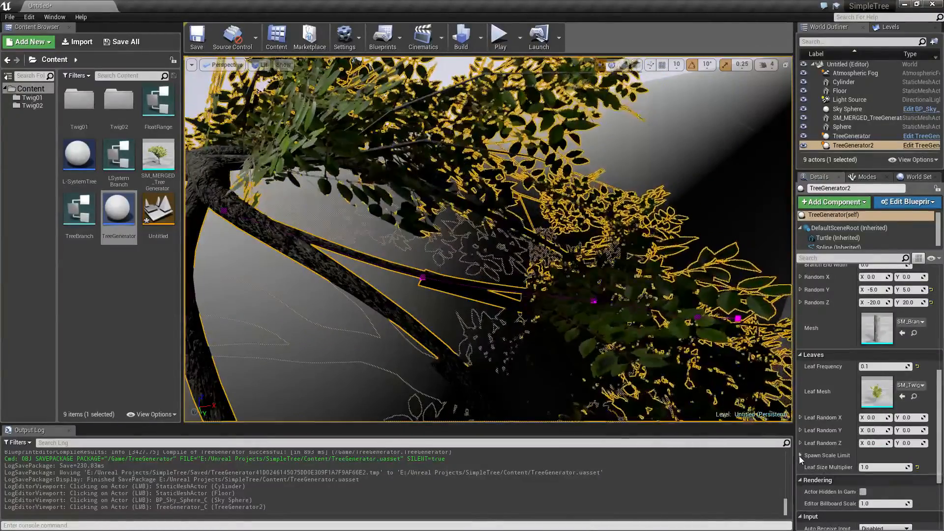
left_click(800, 456)
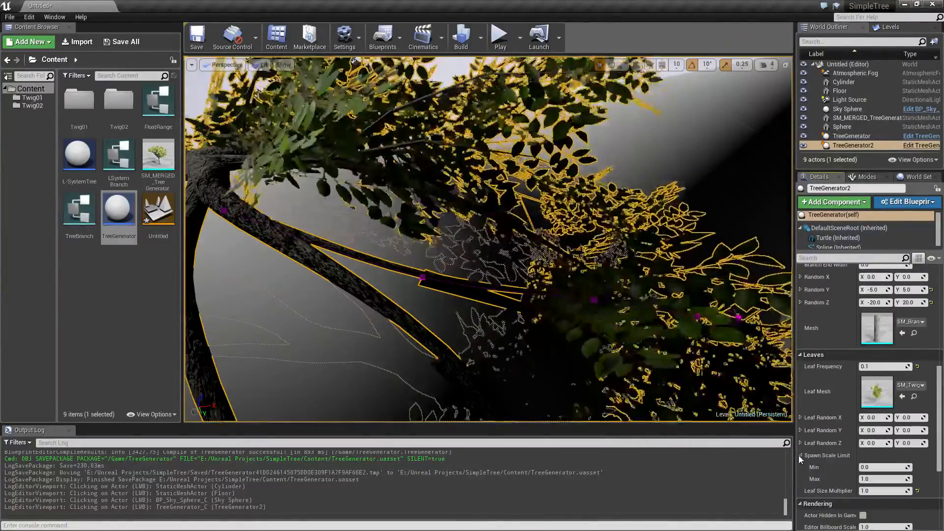
left_click(878, 480)
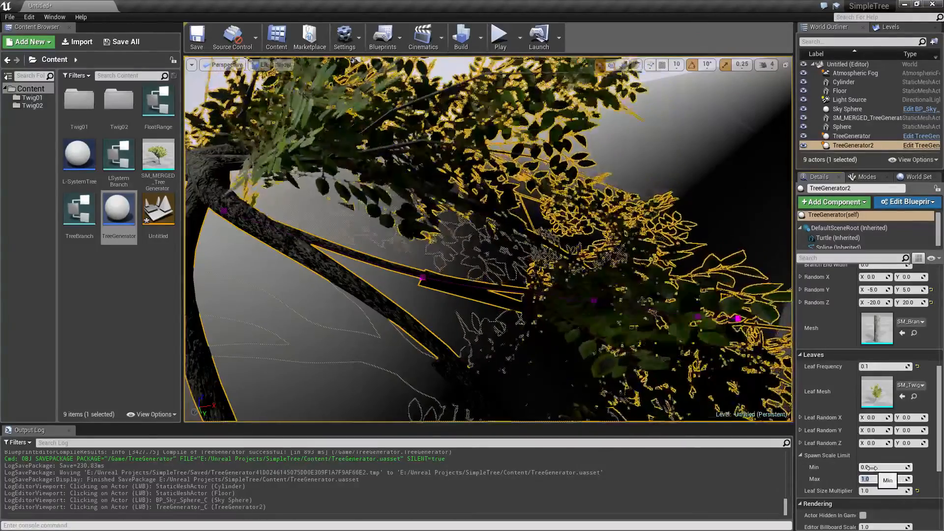
key("Return")
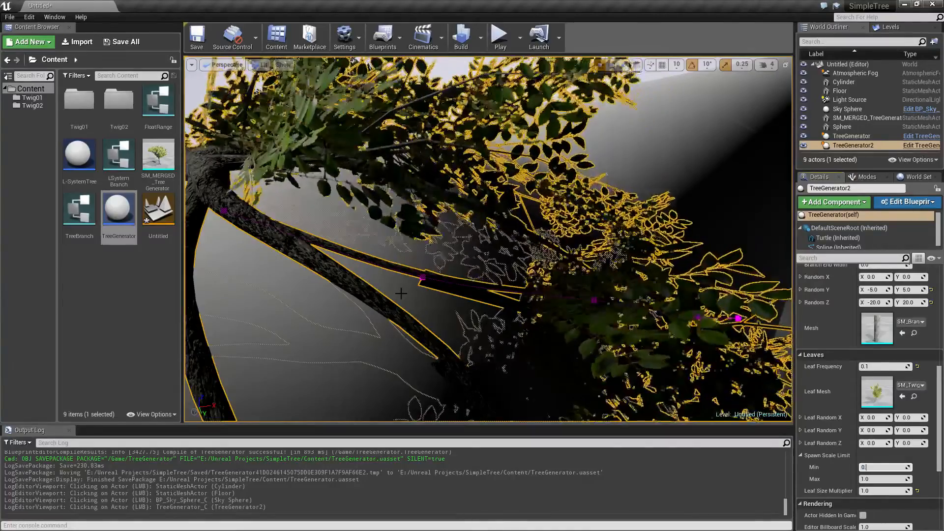
type(".1")
right_click_drag(401, 293, 400, 293)
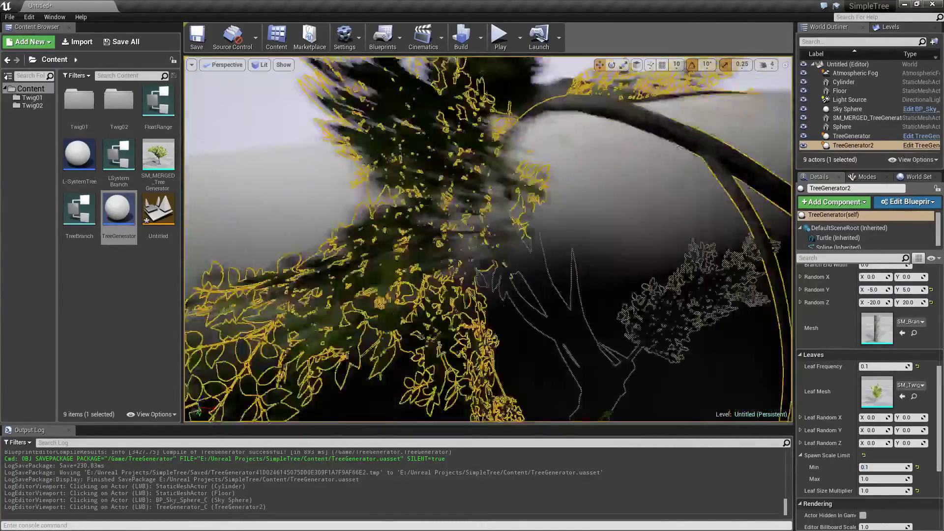
right_click_drag(403, 97, 403, 97)
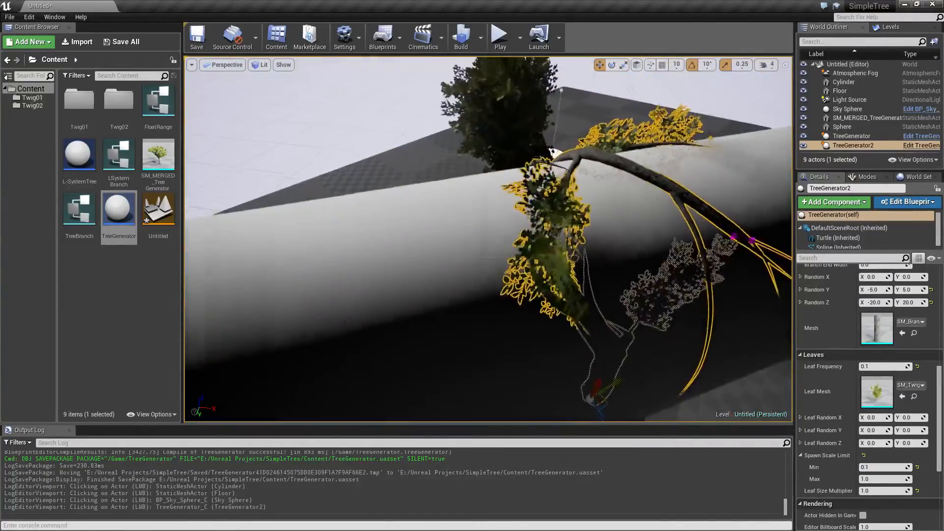
left_click(434, 184)
right_click_drag(435, 184, 434, 184)
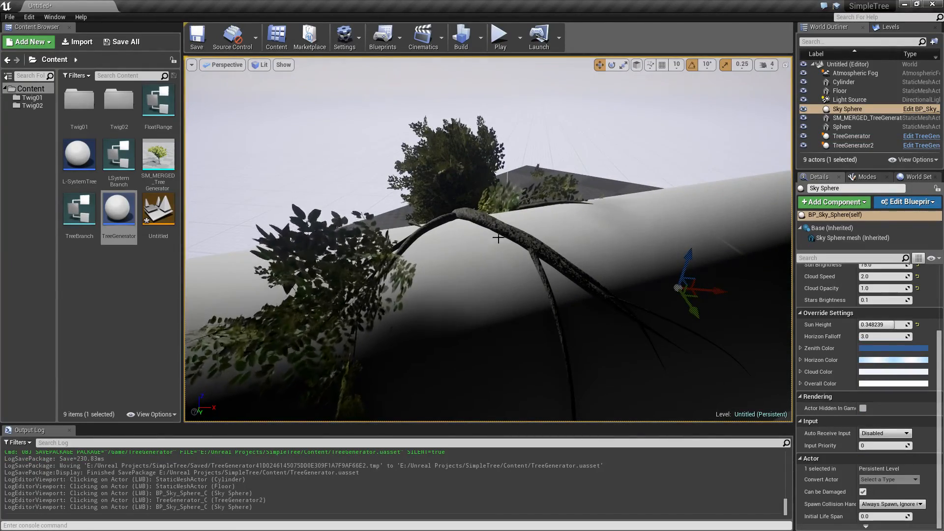
Lower the Spawn Scale Limit minimum to 0.05 and fly up through the smaller-leaved canopy
left_click(332, 296)
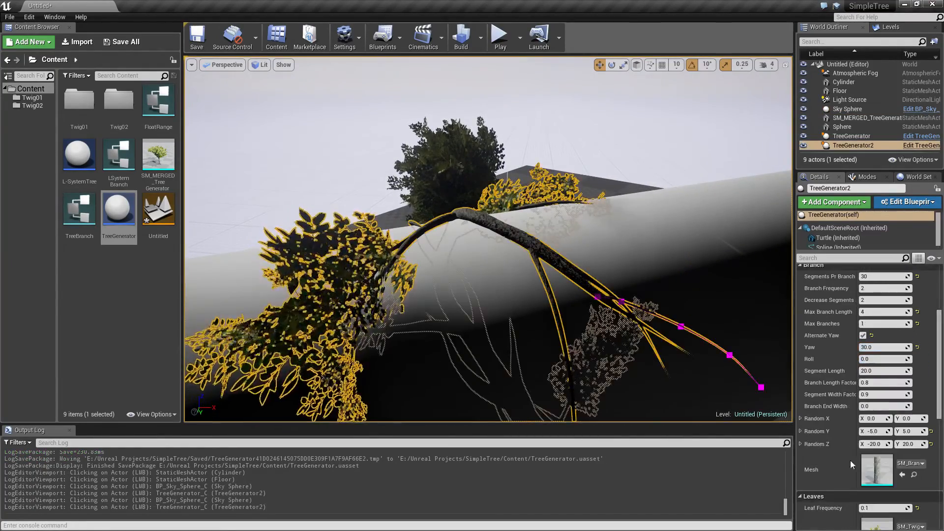
scroll(851, 469, "down", 2)
scroll(862, 489, "down", 2)
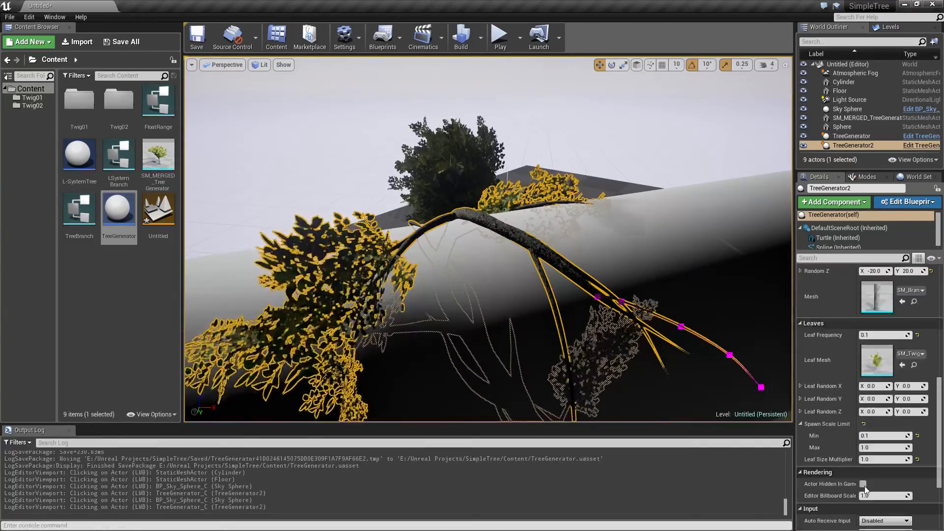
left_click(878, 436)
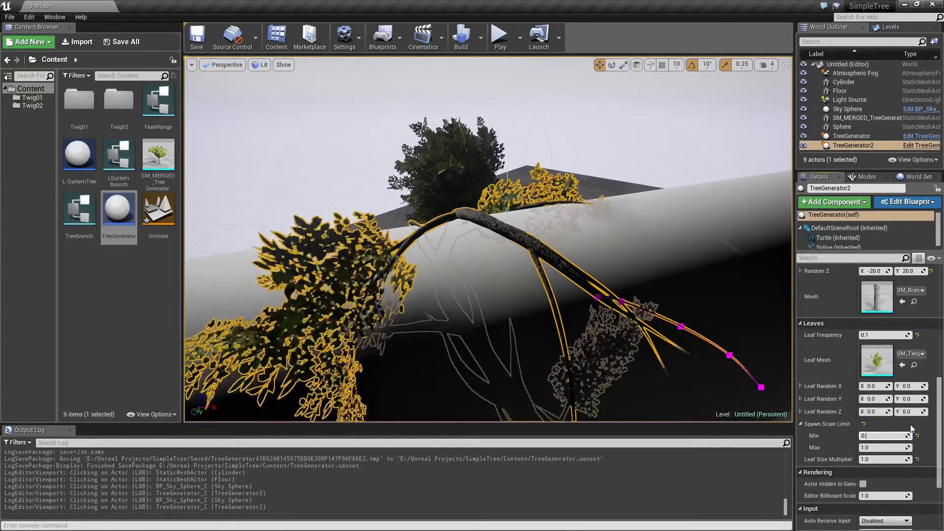
type("0.05")
key("Return")
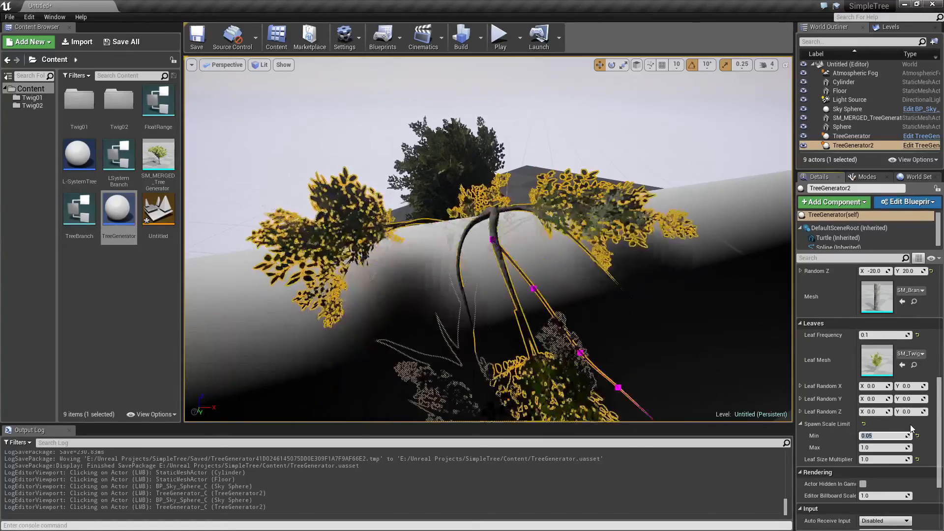
left_click(379, 163)
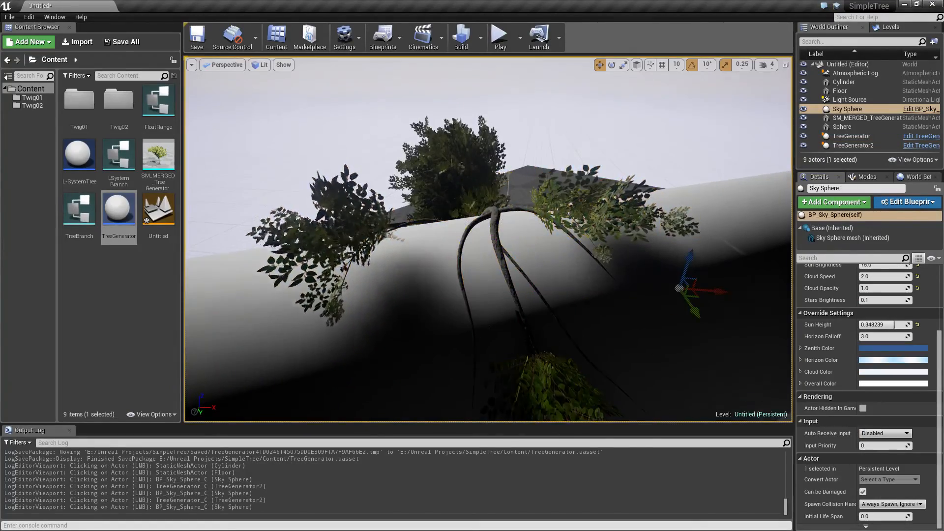
right_click_drag(411, 213, 411, 213)
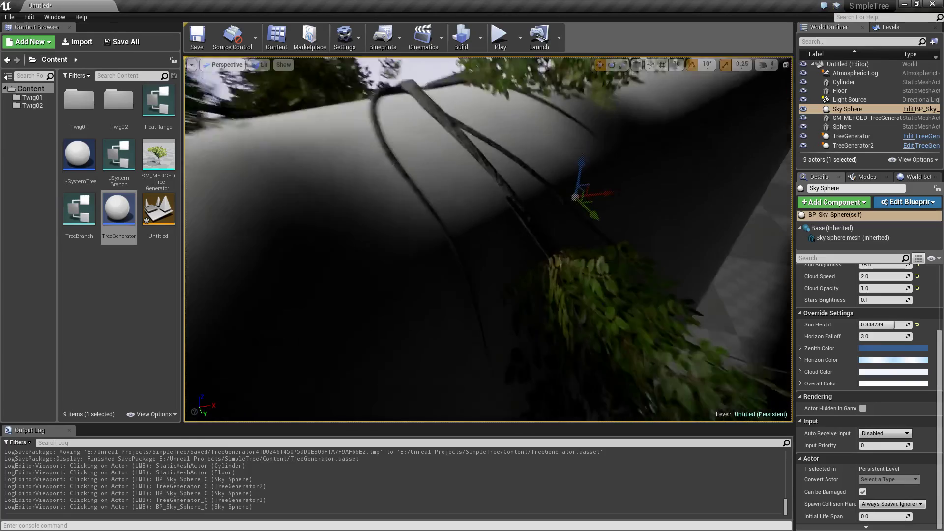
right_click_drag(410, 213, 410, 212)
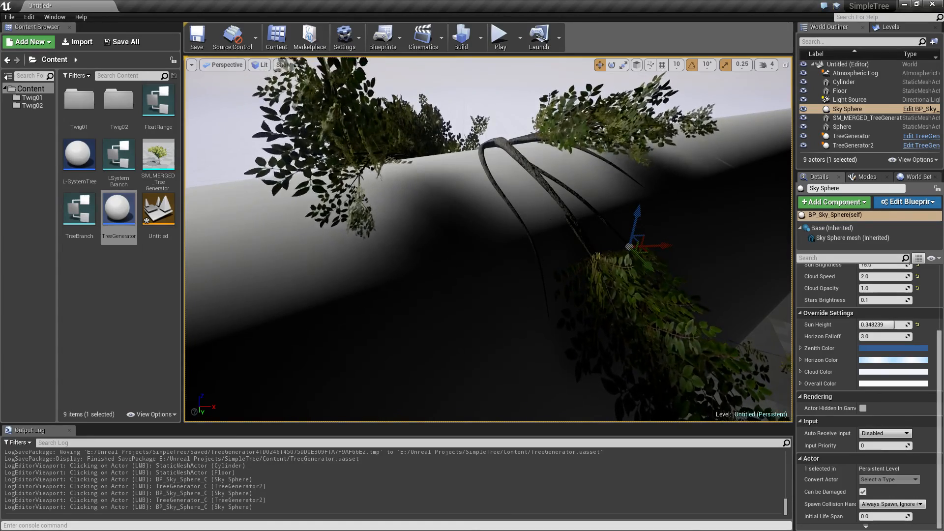
right_click_drag(411, 213, 411, 213)
right_click_drag(597, 267, 597, 268)
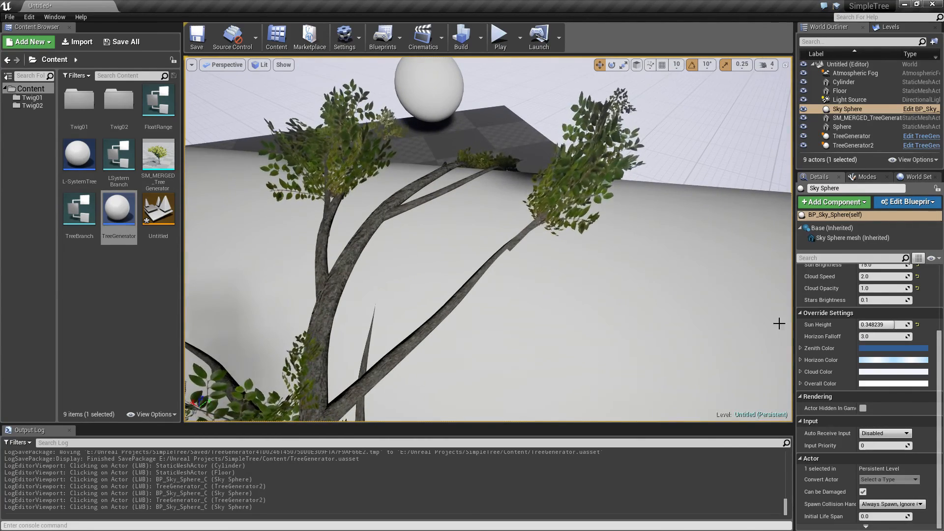
Raise TreeGenerator2's minimum spawn scale to 0.08 and fly around the regenerated tree
left_click(469, 283)
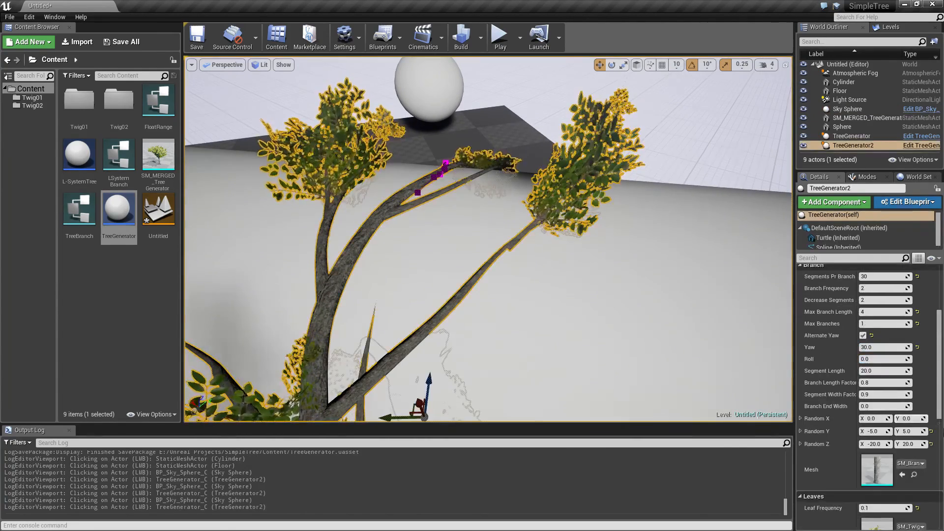
scroll(875, 465, "down", 2)
scroll(874, 475, "down", 2)
type("0.08")
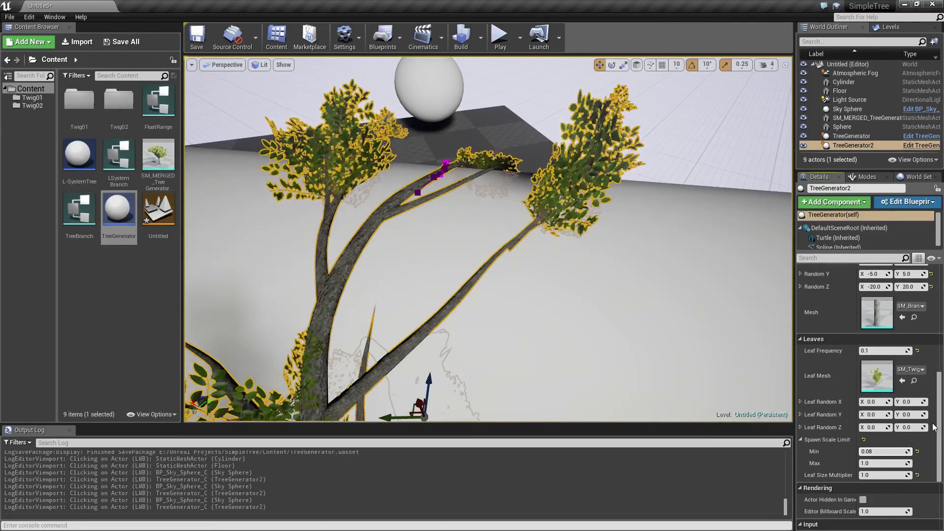
key("Tab")
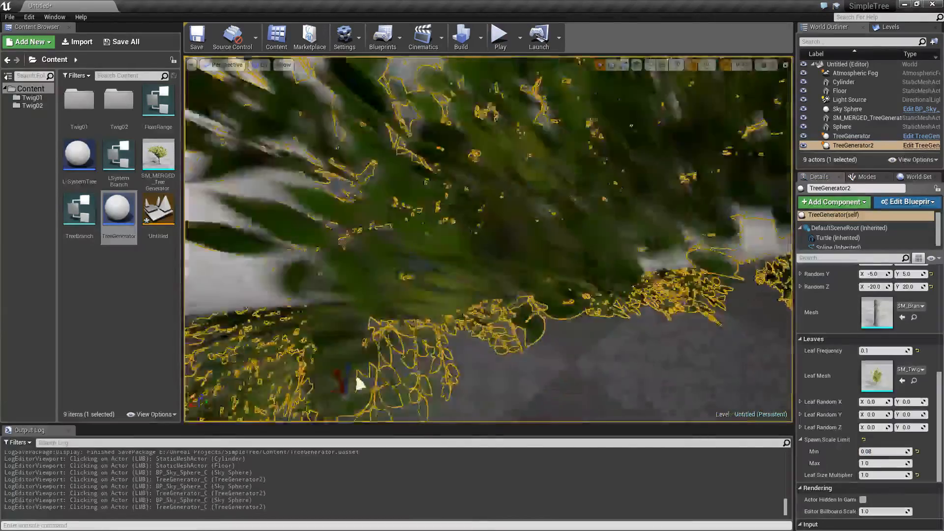
scroll(398, 214, "down", 3)
scroll(398, 213, "down", 3)
scroll(398, 214, "down", 3)
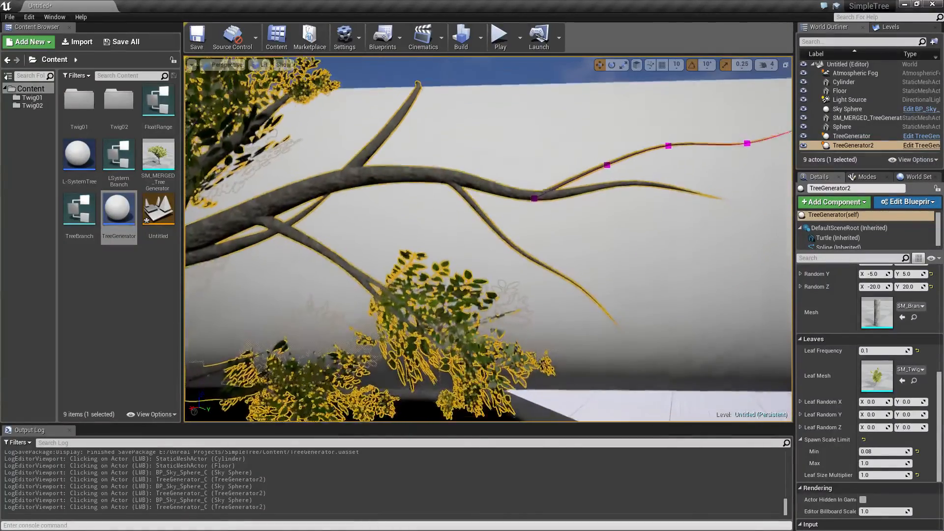
scroll(398, 213, "down", 2)
left_click(394, 203)
left_click_drag(394, 203, 394, 147)
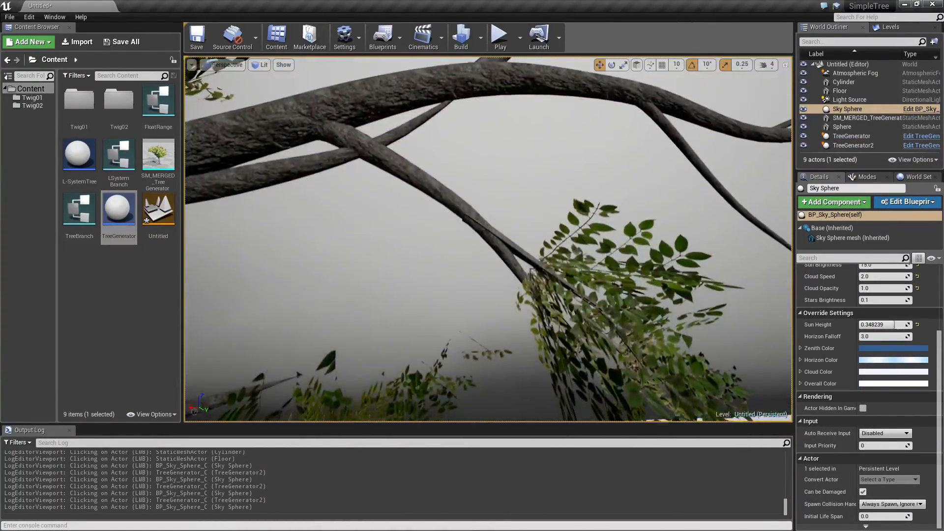
right_click_drag(487, 237, 487, 237)
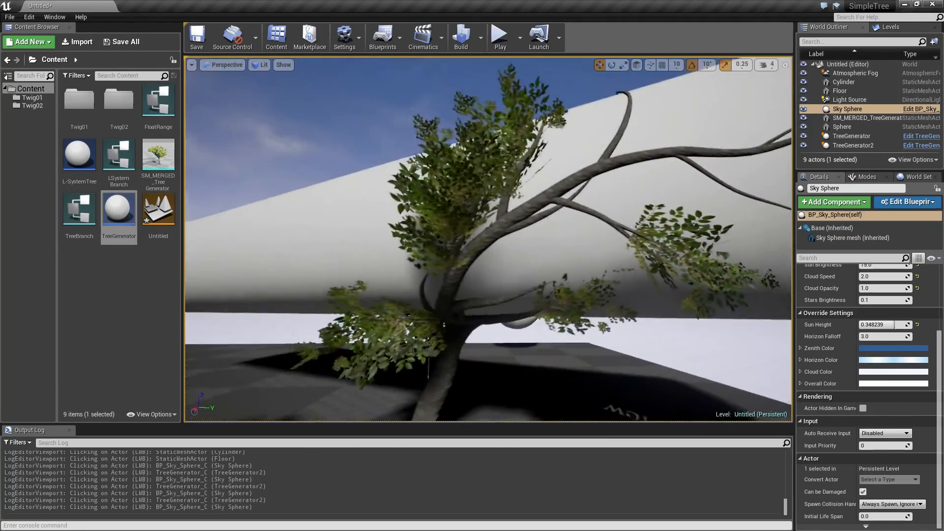
mouse_move(444, 325)
right_mouse_down()
mouse_move(400, 337)
mouse_move(447, 332)
mouse_move(389, 293)
mouse_move(399, 272)
right_mouse_up()
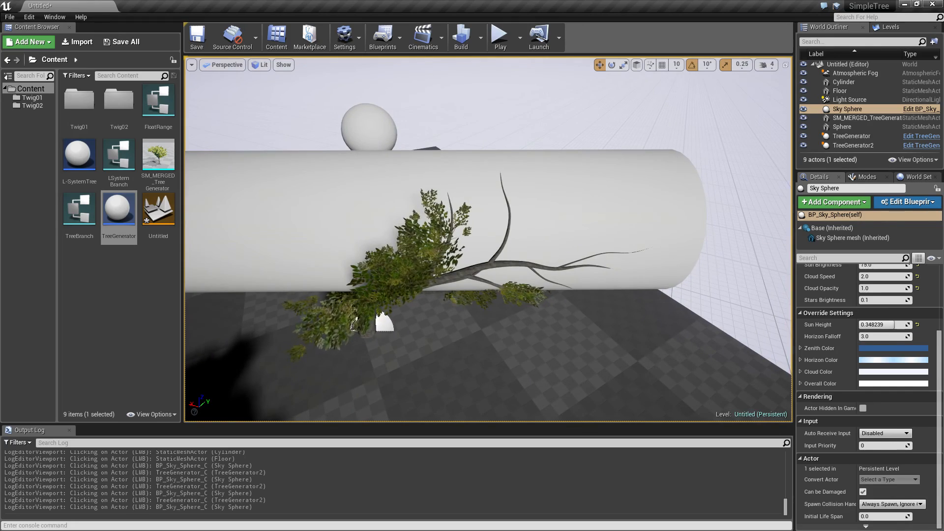
left_click(354, 323)
scroll(876, 289, "up", 2)
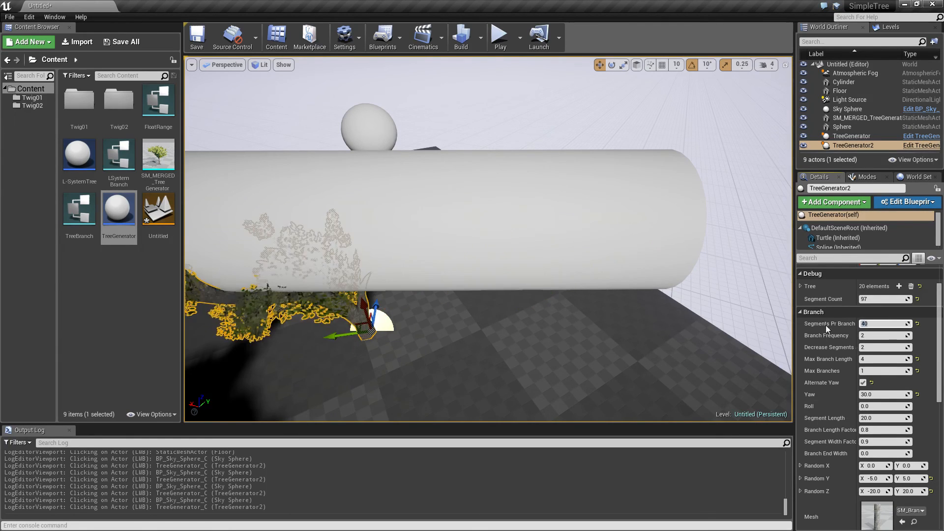
Fly around the regenerated 40-segment tree, viewing its long branches down to the base
right_click_drag(362, 286, 362, 286)
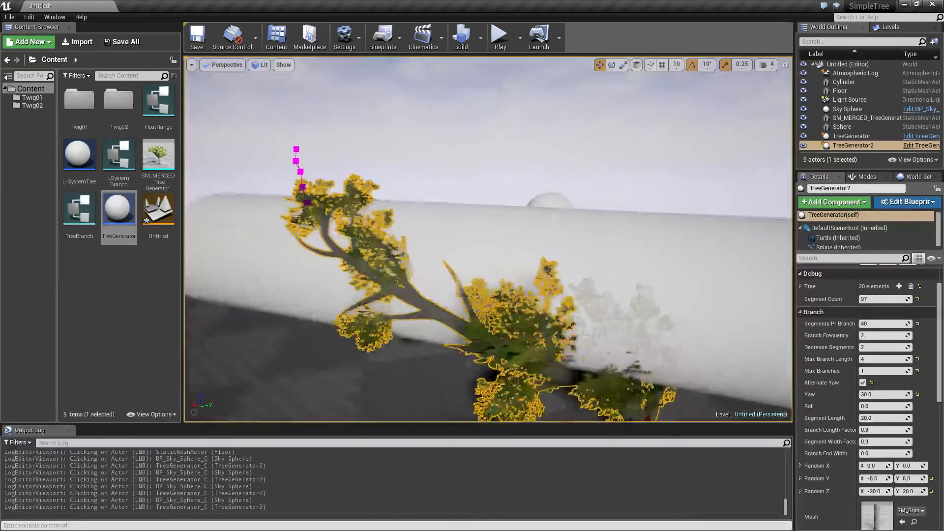
left_click(487, 119)
right_click_drag(487, 118, 487, 118)
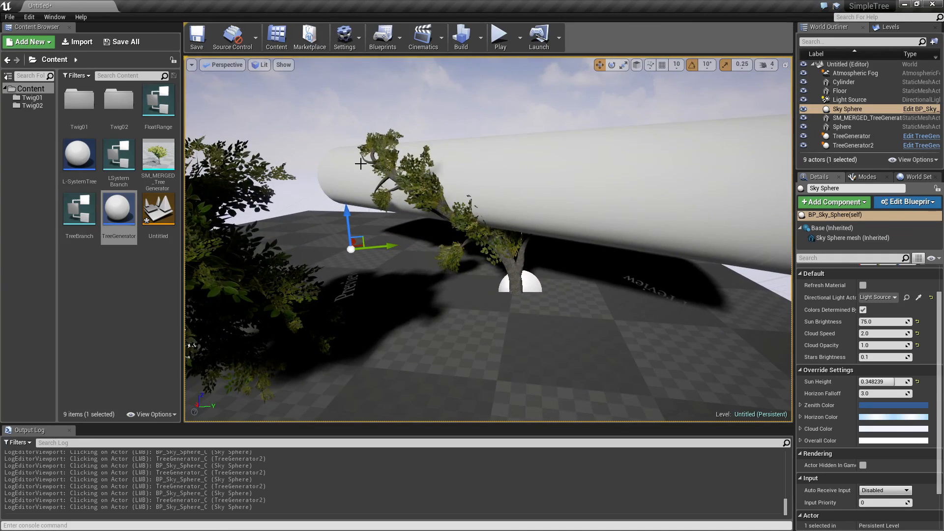
right_click_drag(300, 244, 299, 244)
right_click_drag(560, 244, 559, 244)
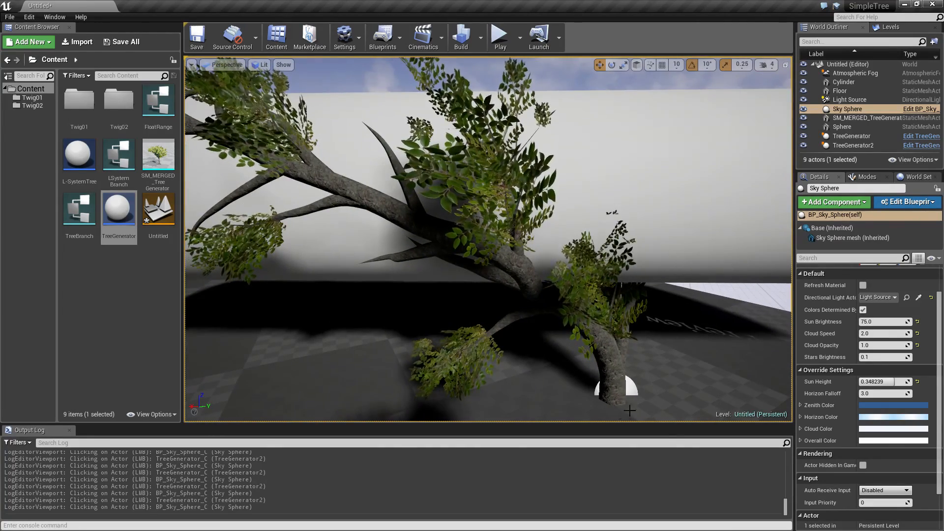
right_click_drag(560, 243, 559, 244)
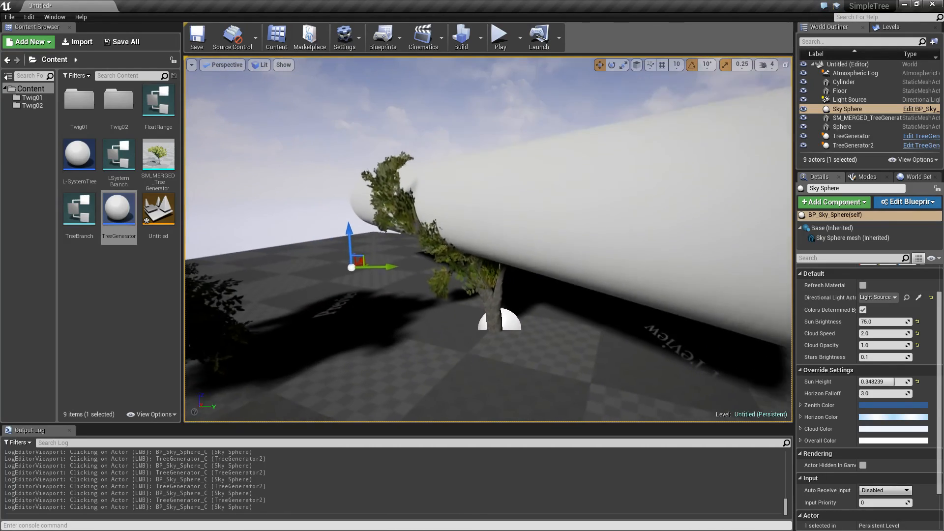
right_click_drag(556, 325, 557, 326)
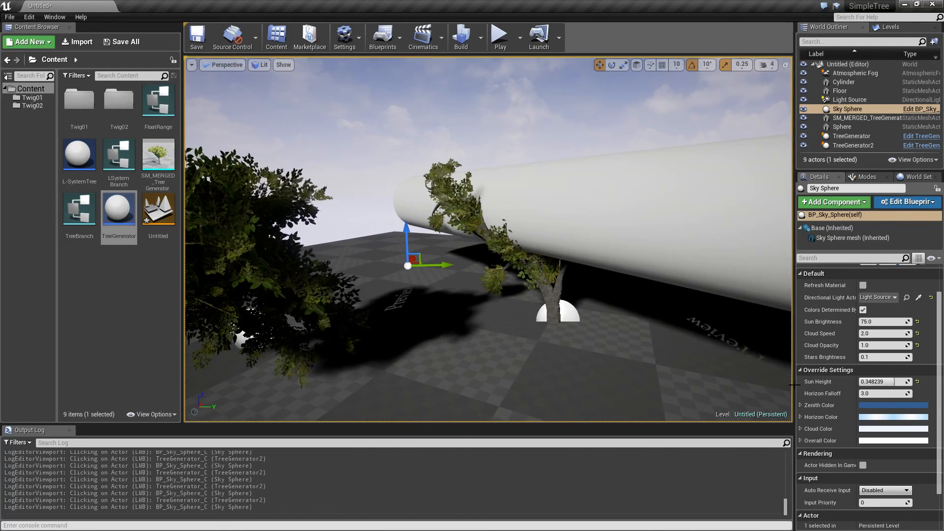